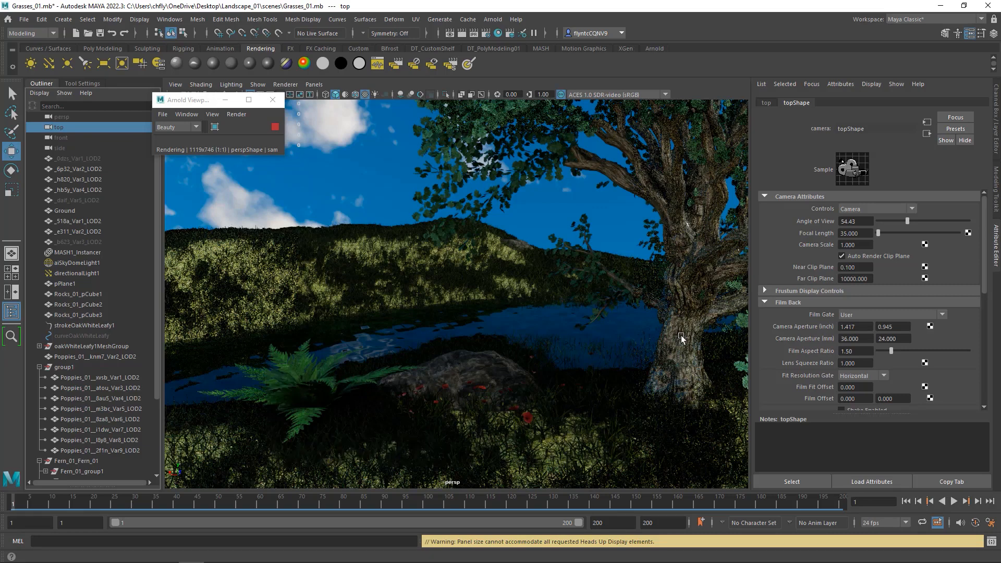
- Select the oak's trunk mesh and then its leaf mesh in the landscape scene to inspect them
click(696, 267)
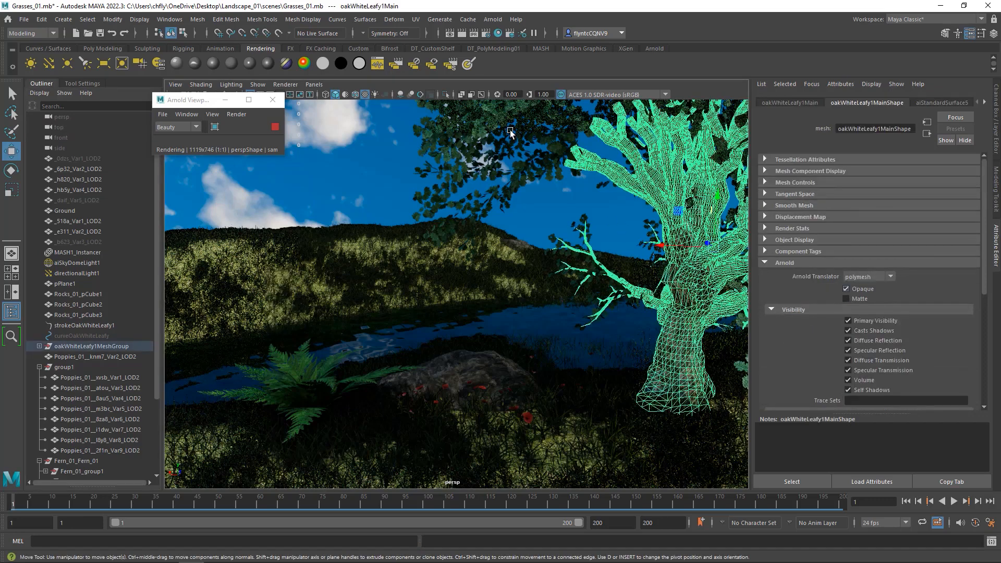
click(510, 113)
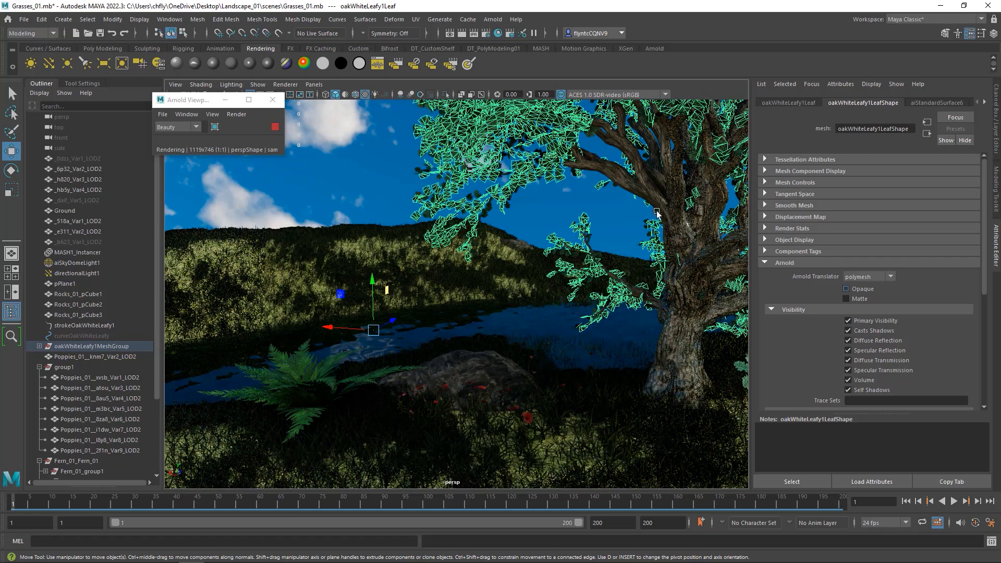
- Switch to Chrome, look through the "free 3d models" results and open the Room 3D Models page on CGTrader
mouse_move(296, 560)
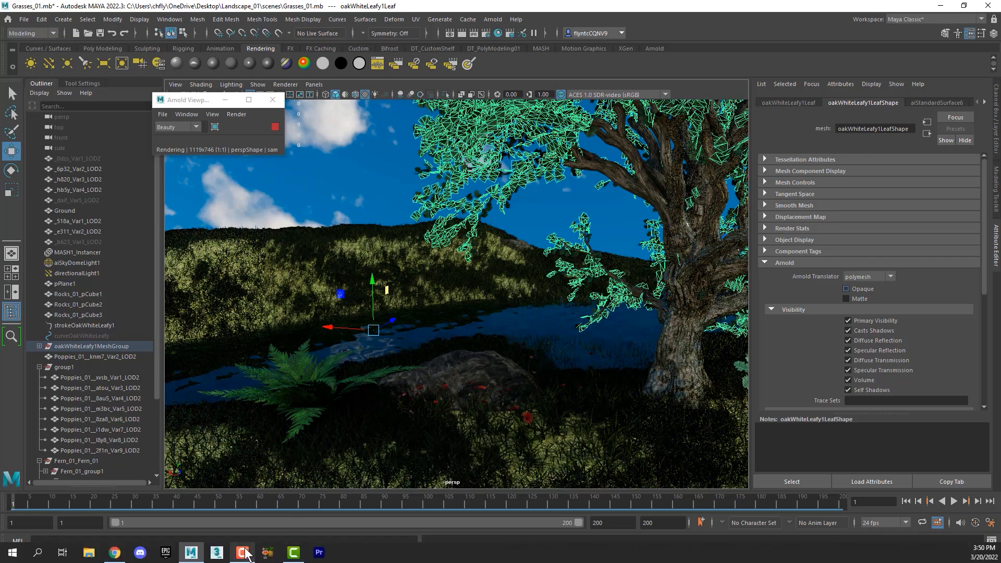
click(115, 553)
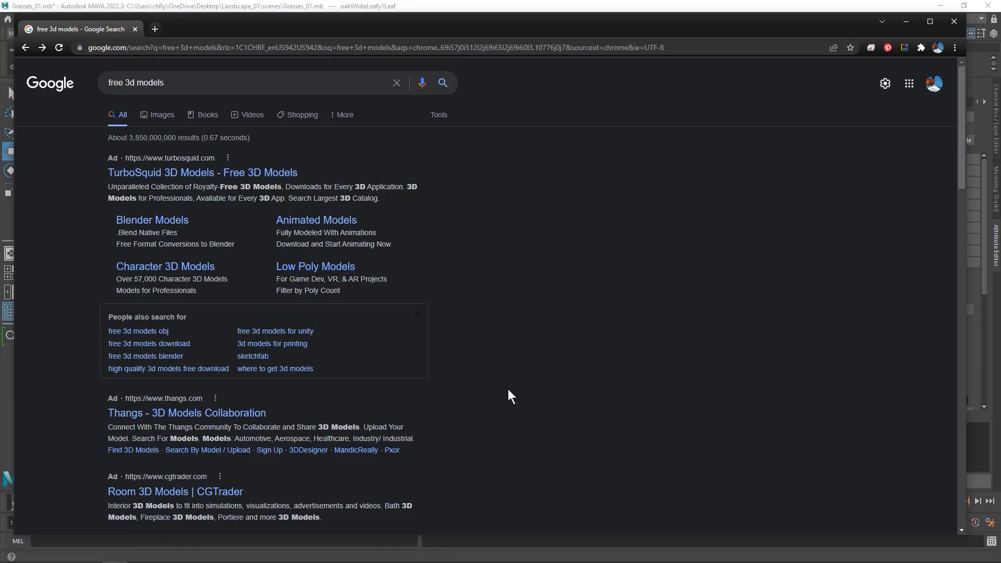
scroll(291, 427, down, 2)
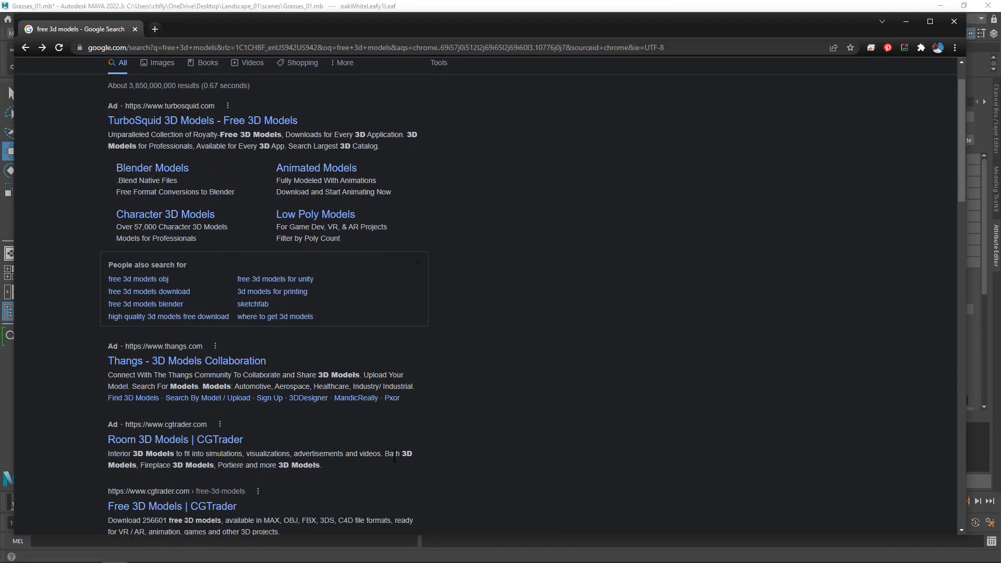
scroll(235, 217, up, 2)
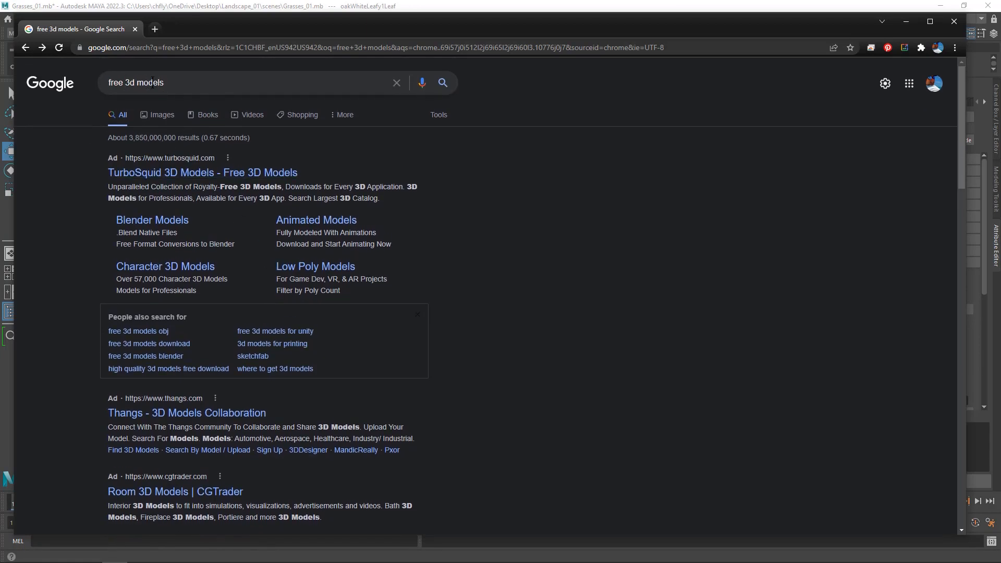
scroll(233, 328, down, 6)
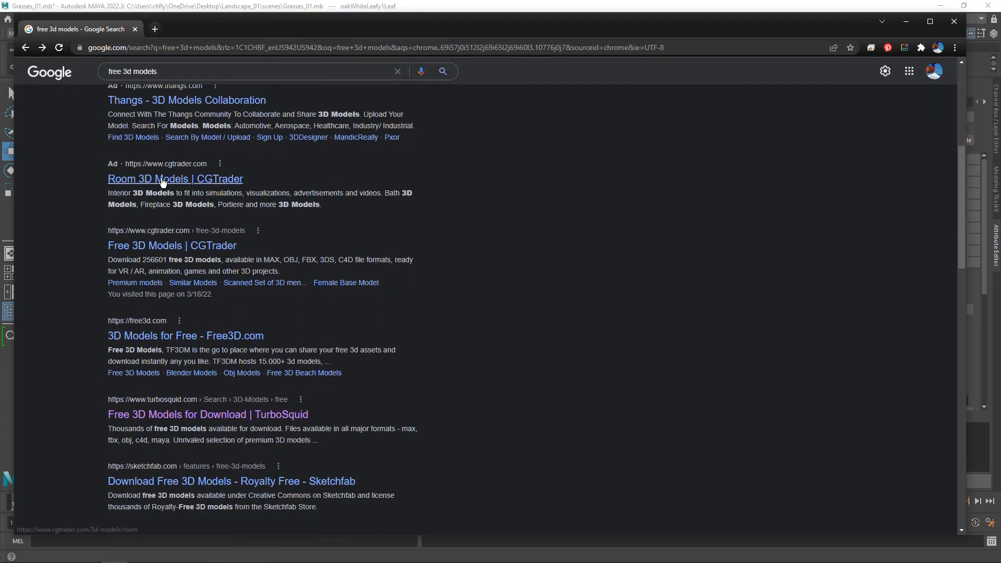
click(163, 182)
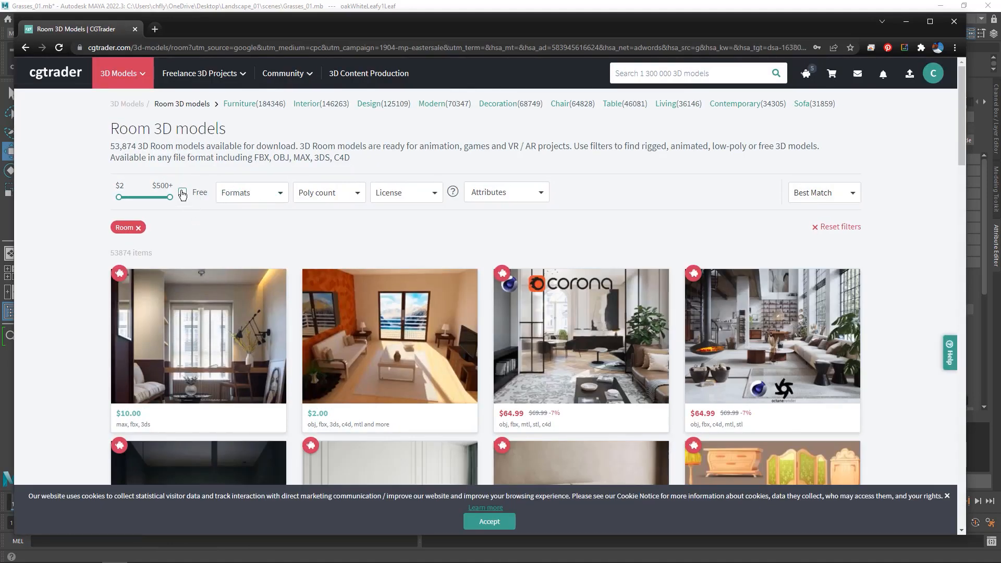
- Search CGTrader for "Tree" and limit the models to free ones
click(182, 192)
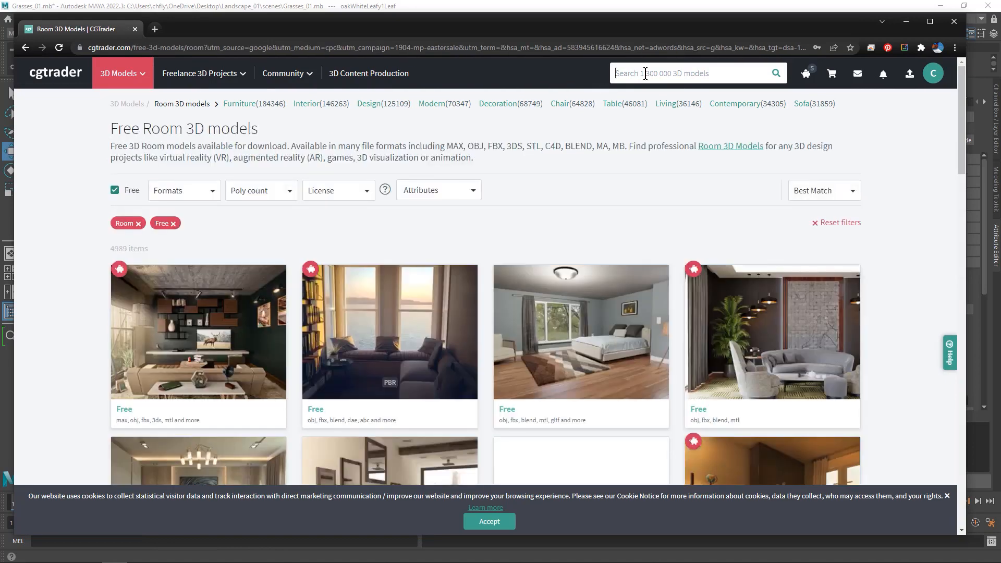
click(645, 74)
text(Tree)
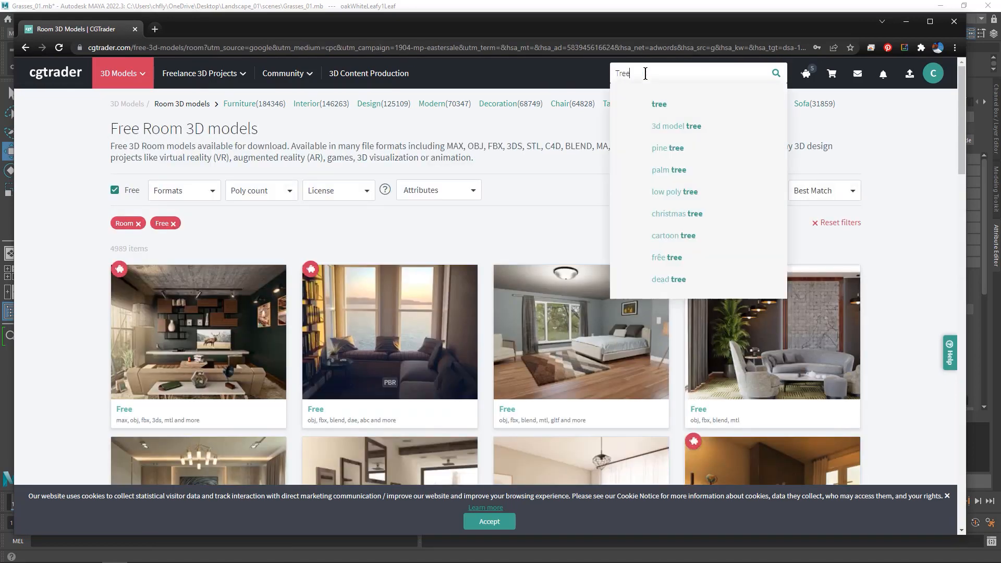
key(Return)
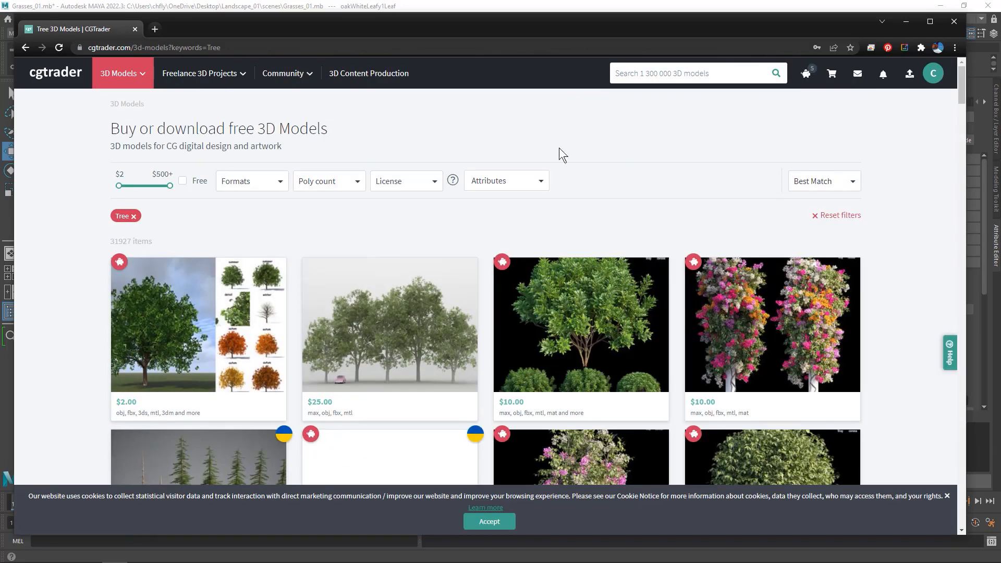
click(182, 181)
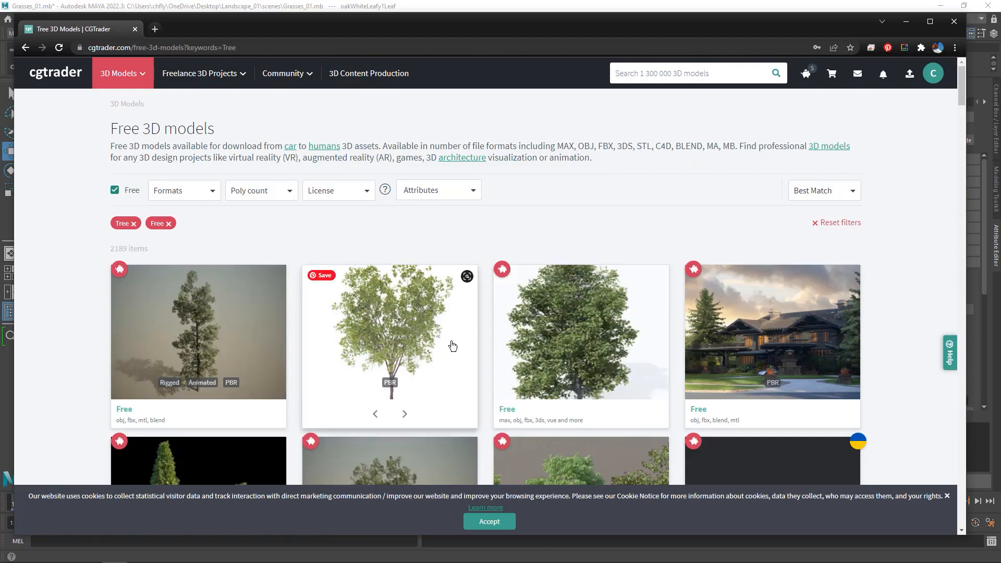
- Browse the free tree models on CGTrader, examining the available tree types and file formats
scroll(452, 344, down, 2)
scroll(452, 346, down, 9)
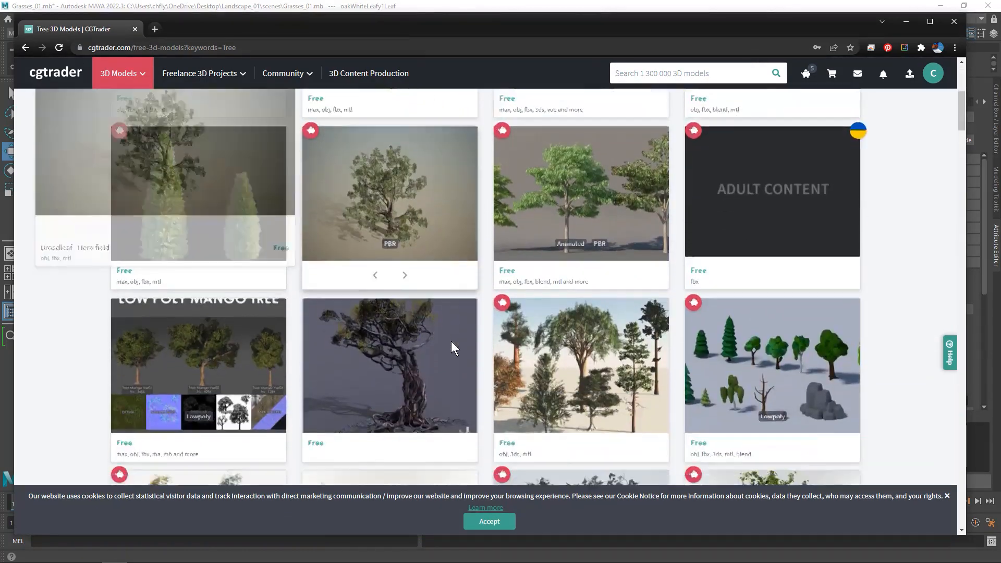
scroll(452, 347, down, 8)
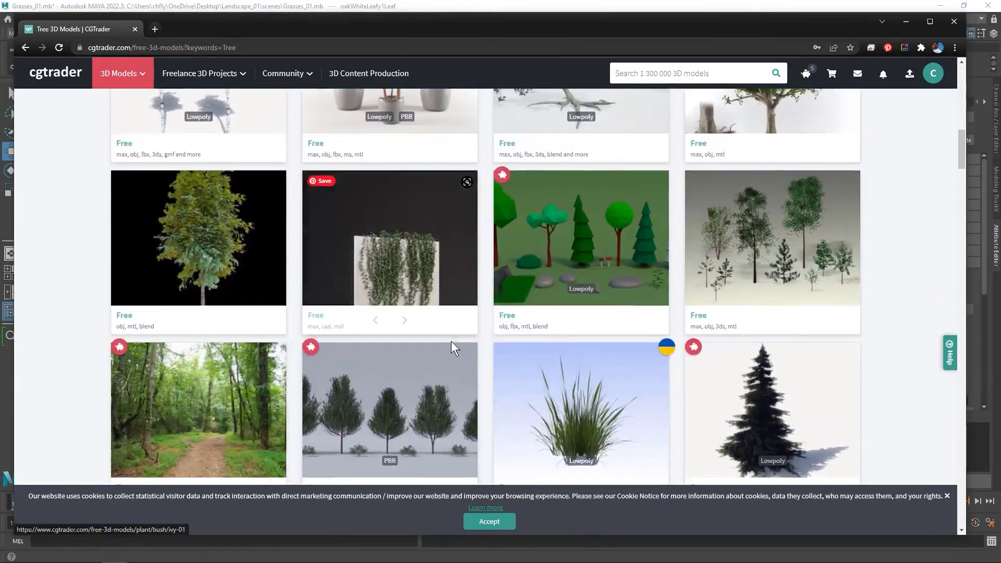
scroll(452, 341, down, 10)
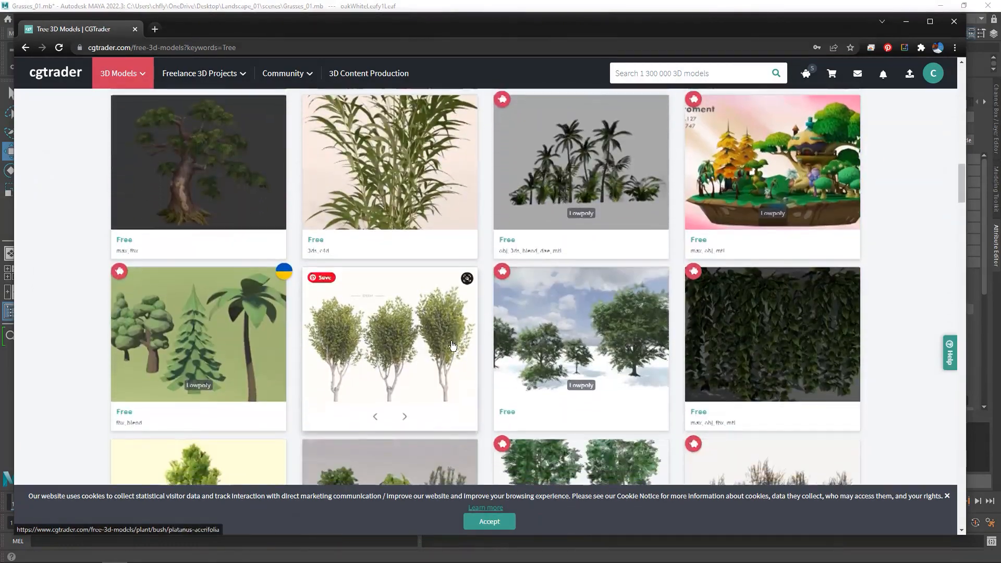
scroll(452, 341, down, 12)
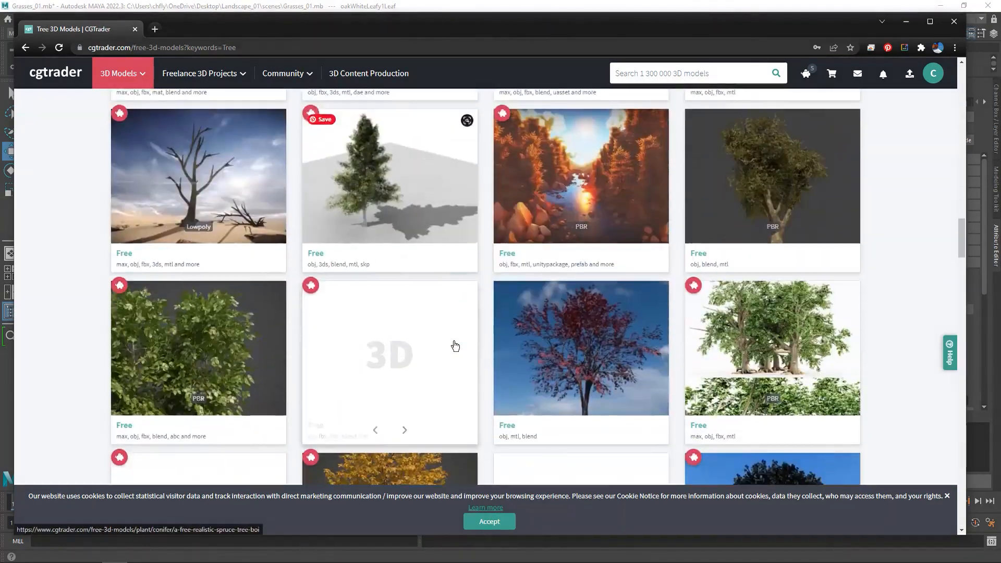
scroll(455, 345, down, 8)
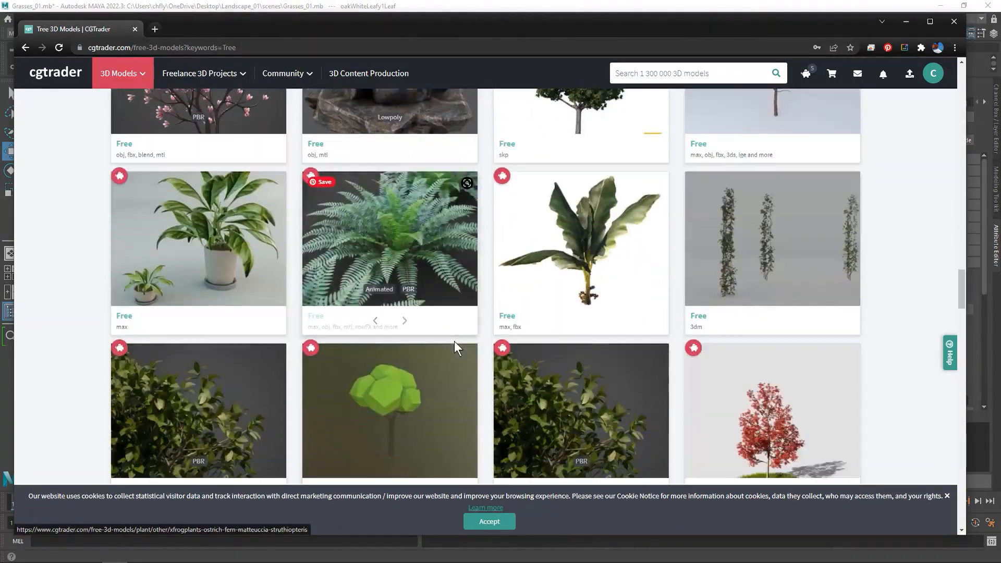
scroll(455, 346, up, 6)
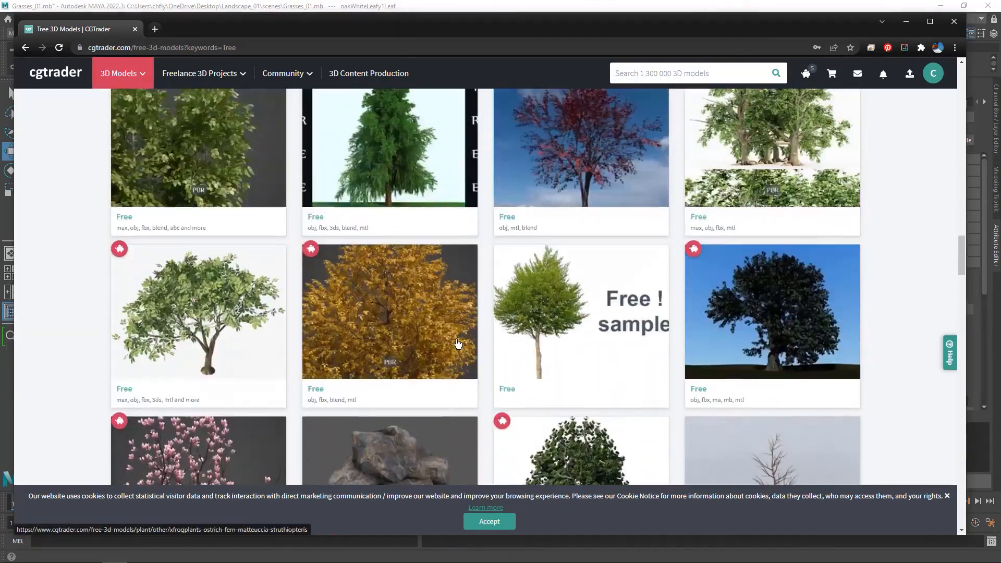
scroll(457, 344, down, 8)
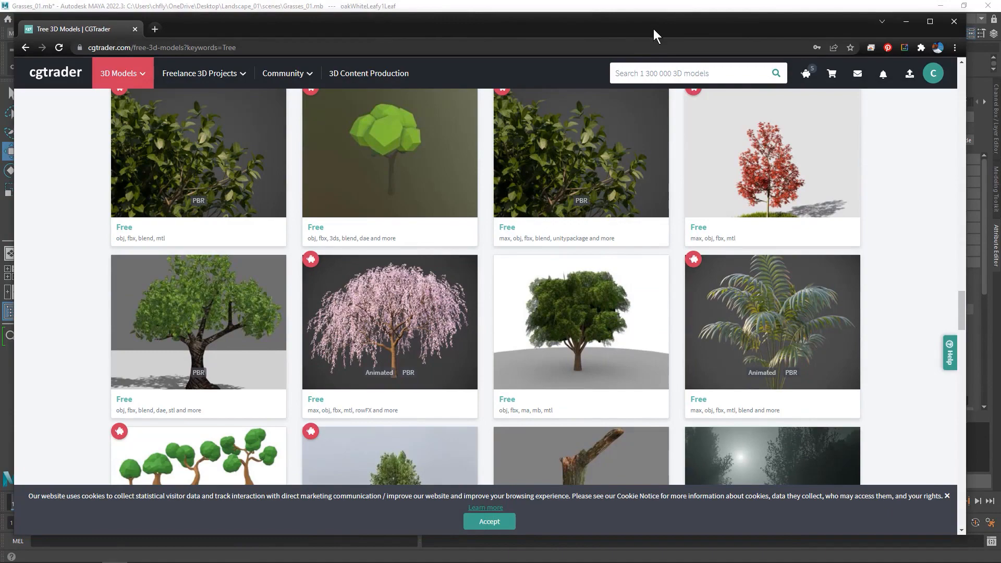
- Switch back to Maya and start a new scene, saving the changes to Grasses_01.mb
drag(654, 29, 0, 209)
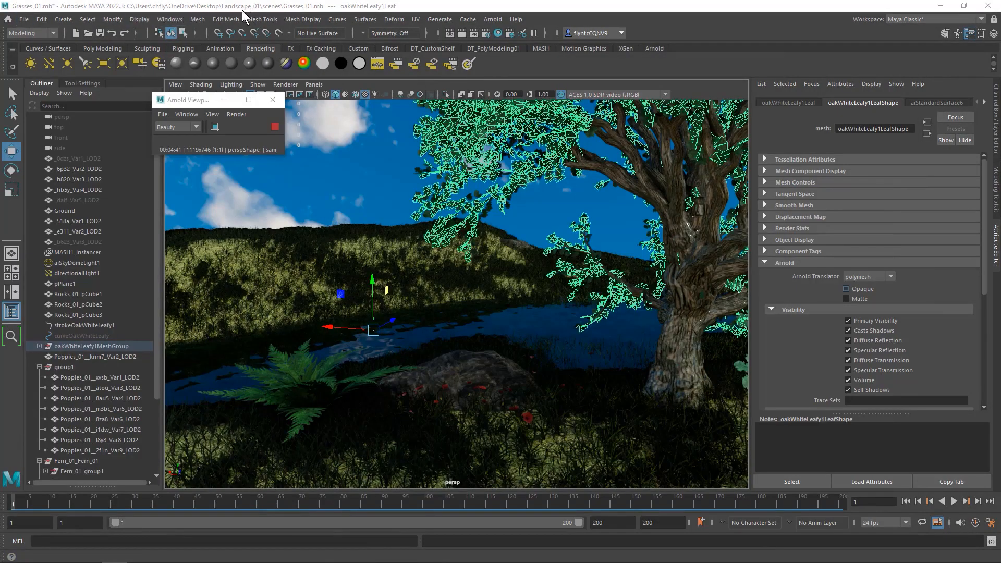
click(24, 20)
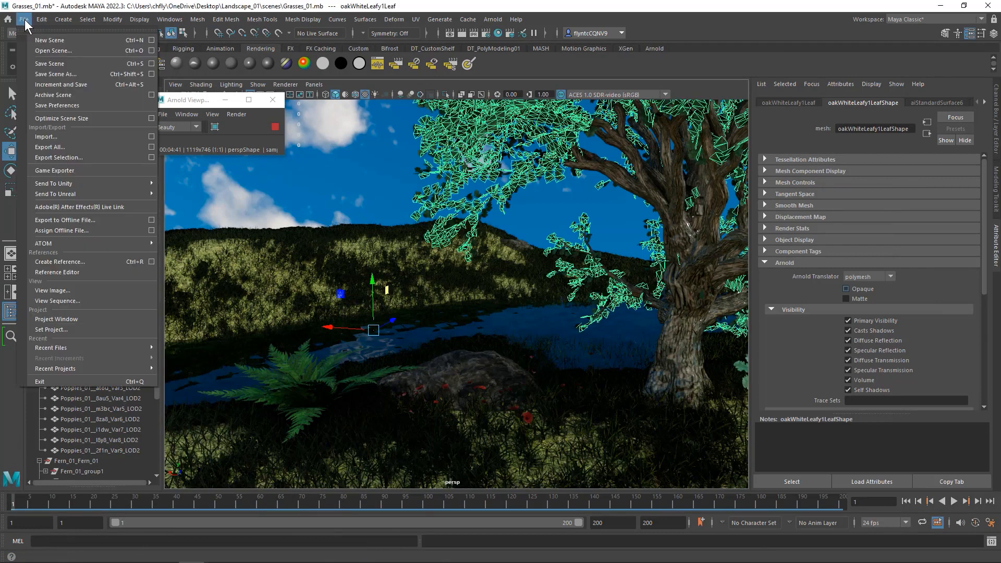
click(47, 40)
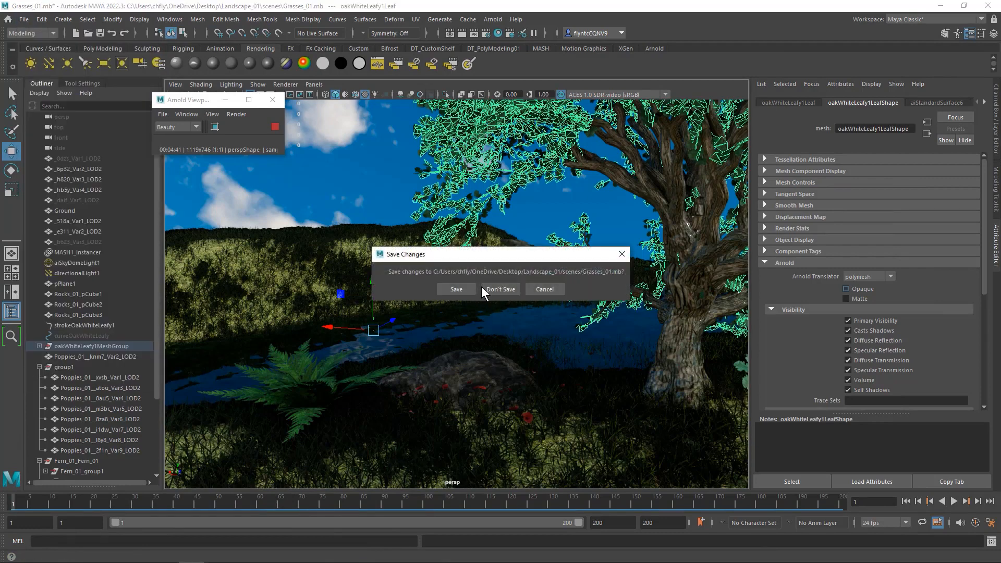
click(457, 289)
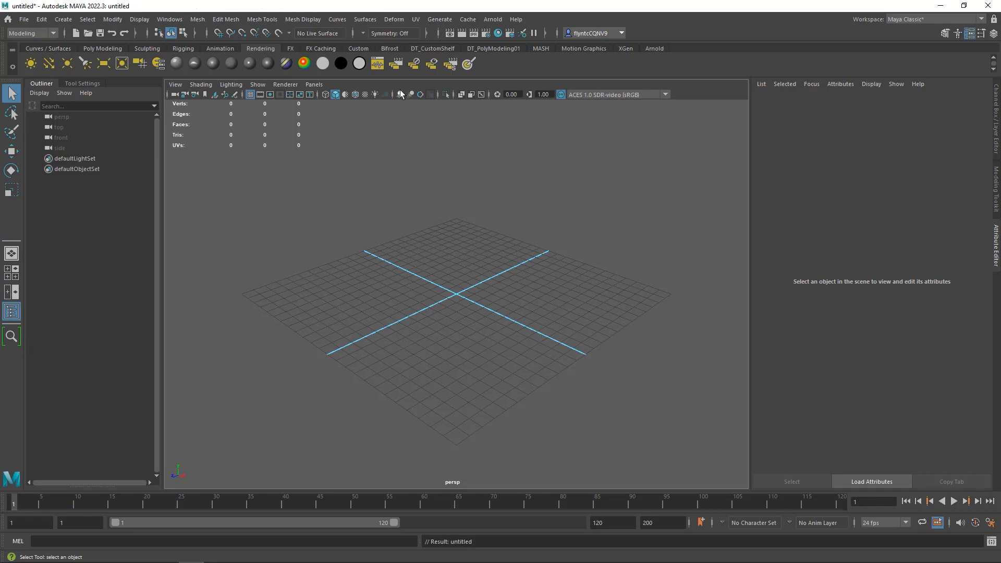
- Open the Paint Effects brush library in the Content Browser and show its TreesMesh folder
click(443, 21)
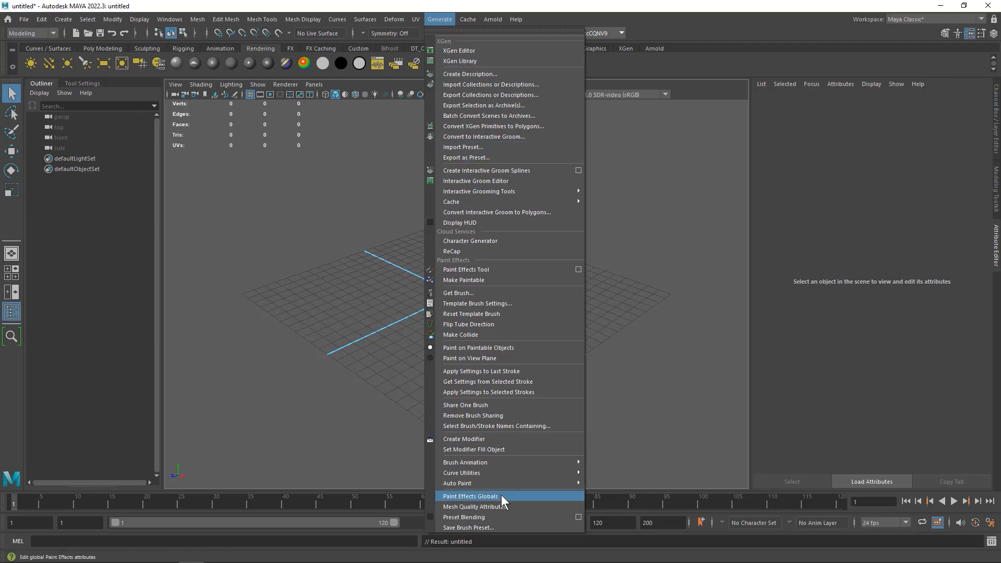
click(470, 295)
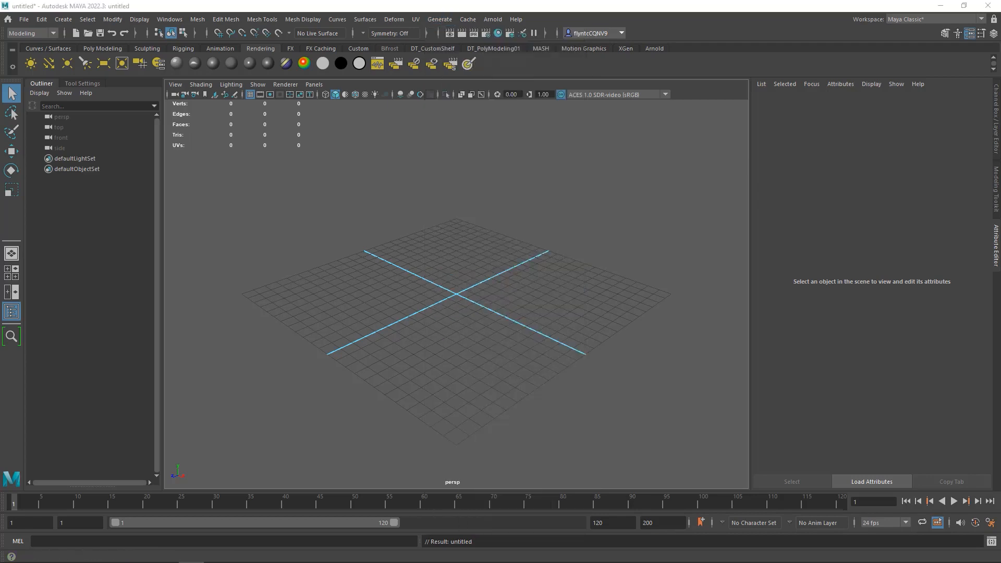
drag(330, 168, 460, 160)
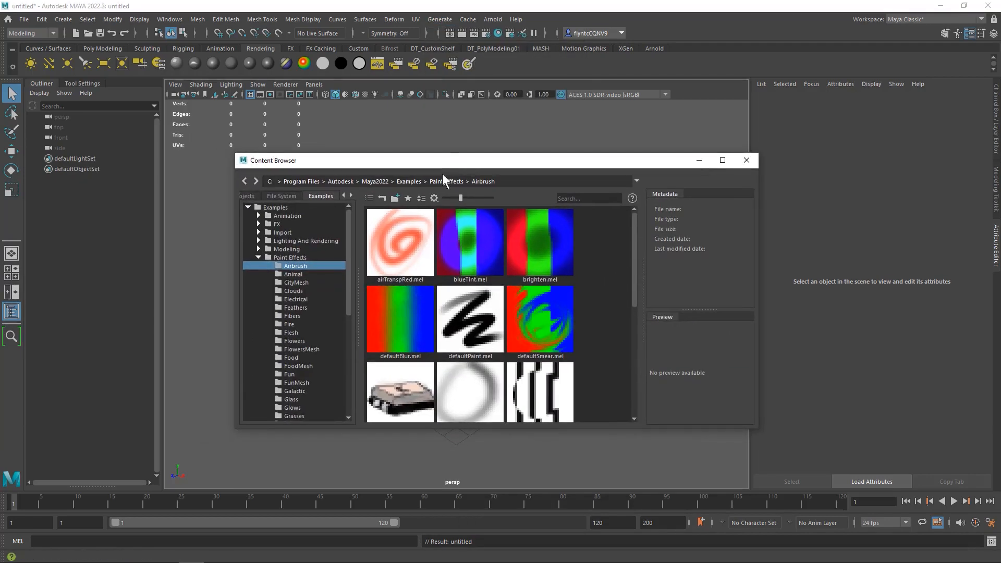
mouse_move(348, 253)
mouse_down()
mouse_move(351, 339)
mouse_move(357, 240)
mouse_up()
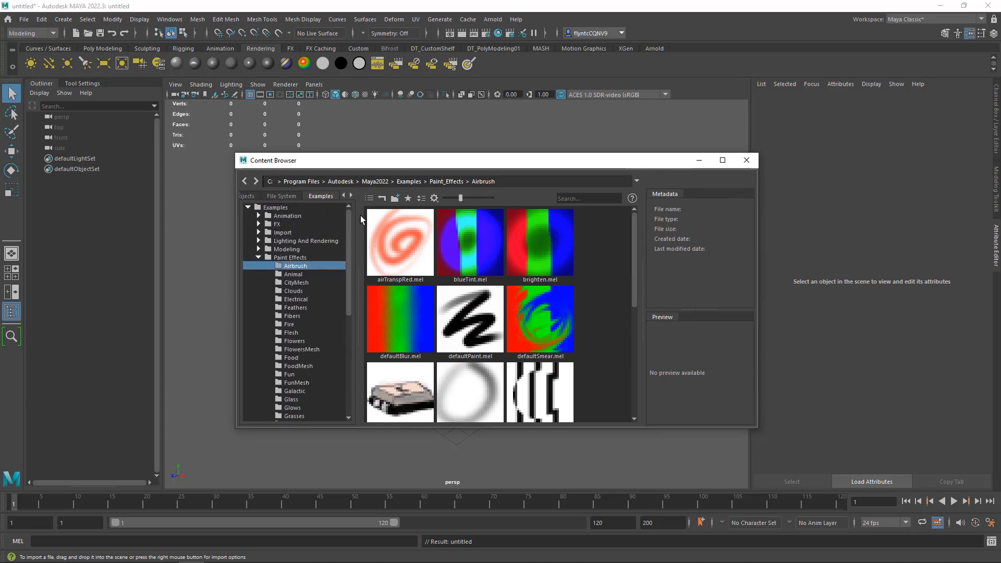
drag(372, 161, 320, 120)
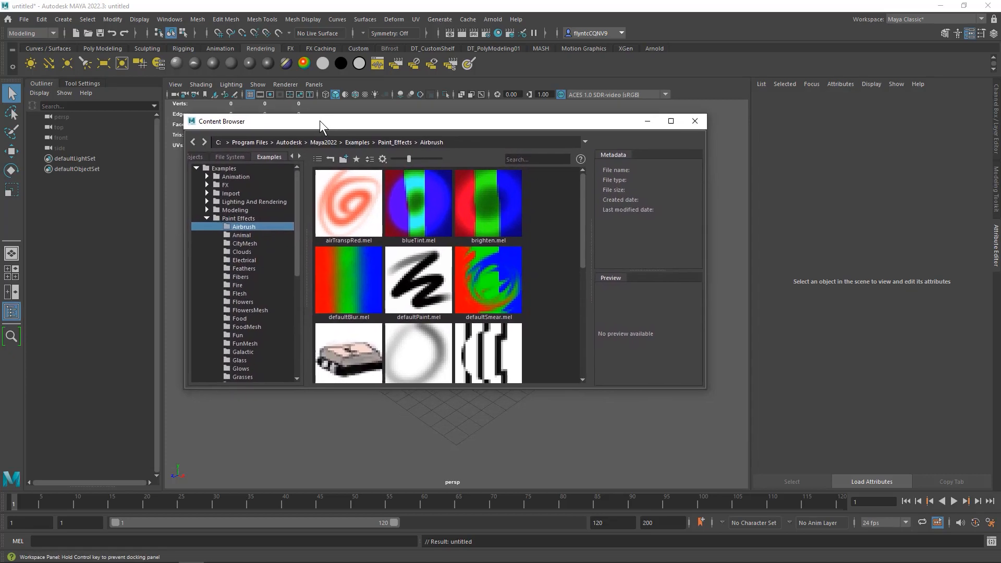
scroll(255, 289, down, 8)
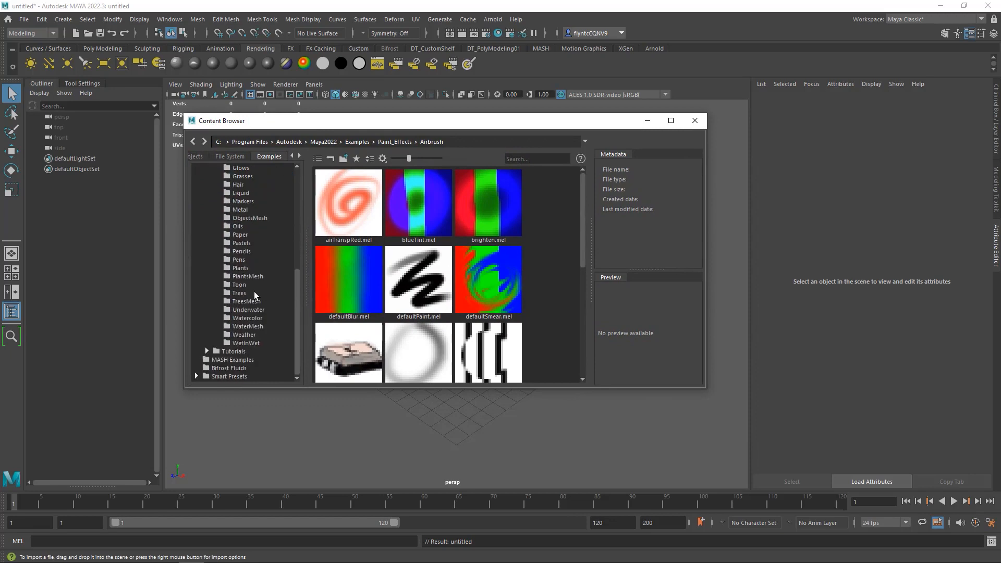
click(227, 302)
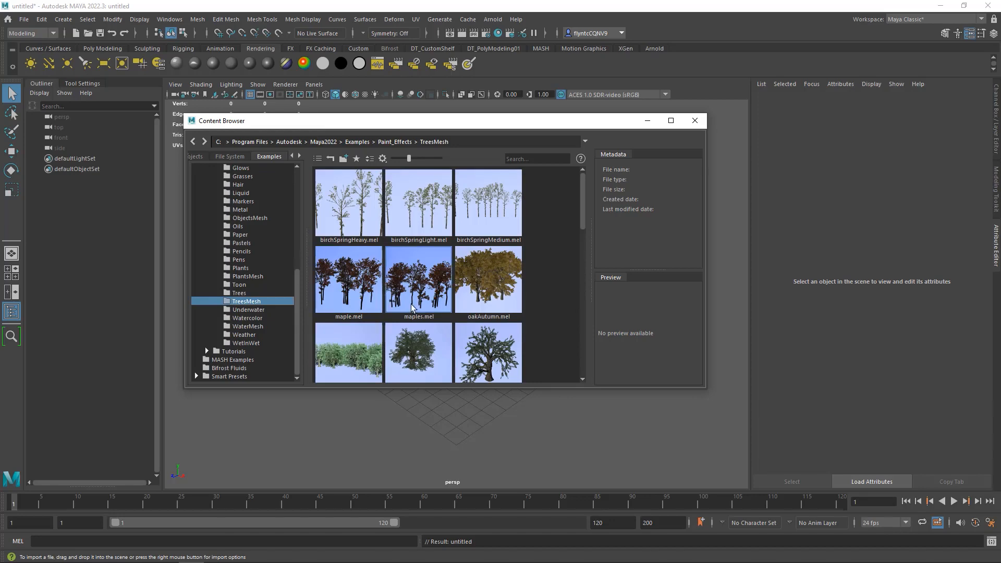
- Look through the tree mesh brushes and choose the oakWhiteLeafyHeavy.mel brush
scroll(436, 308, down, 5)
scroll(436, 308, up, 5)
scroll(437, 308, down, 5)
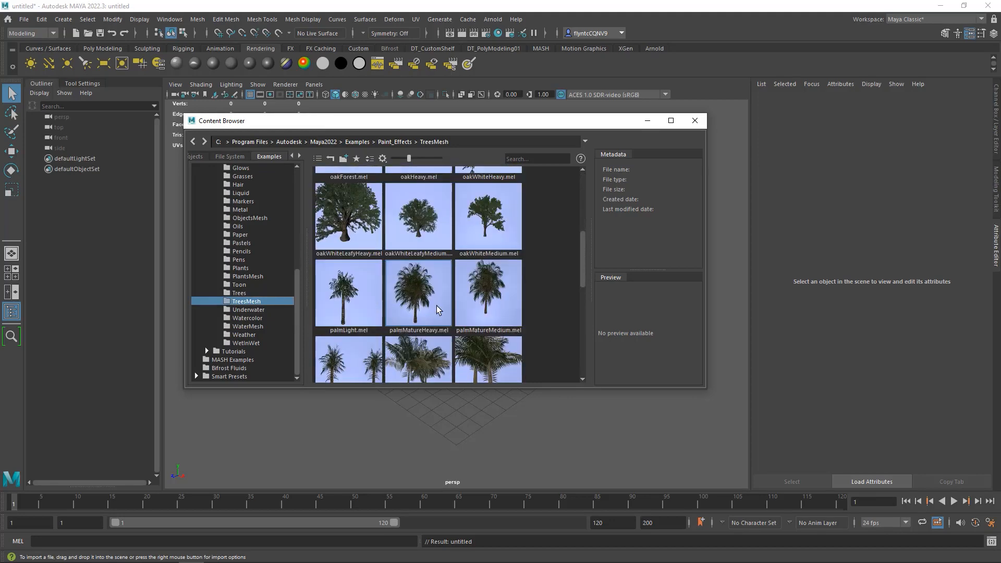
scroll(436, 306, up, 3)
click(348, 210)
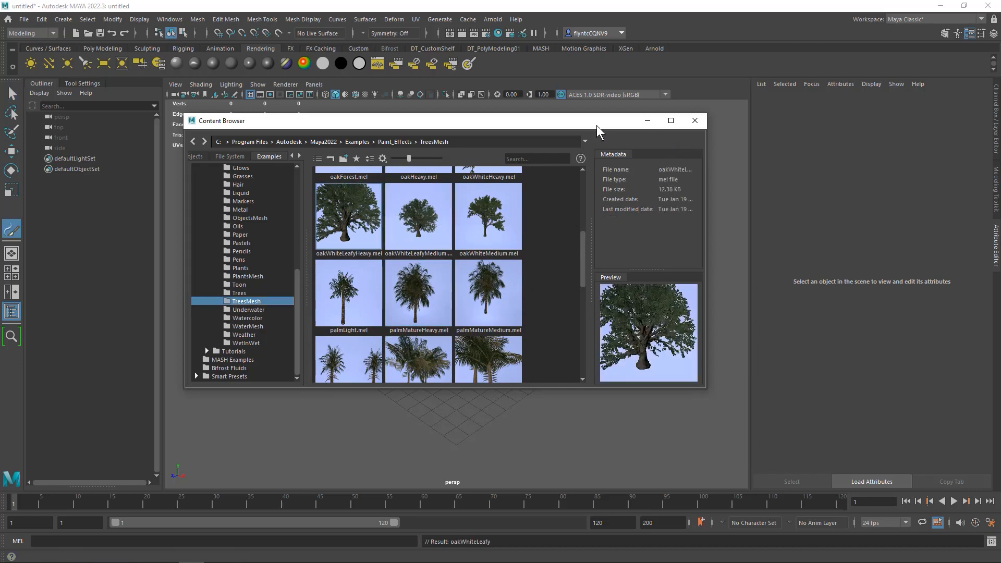
- Move the brush library clear of the grid and paint two leafy white oak strokes on it, one short and one longer
drag(596, 127, 893, 167)
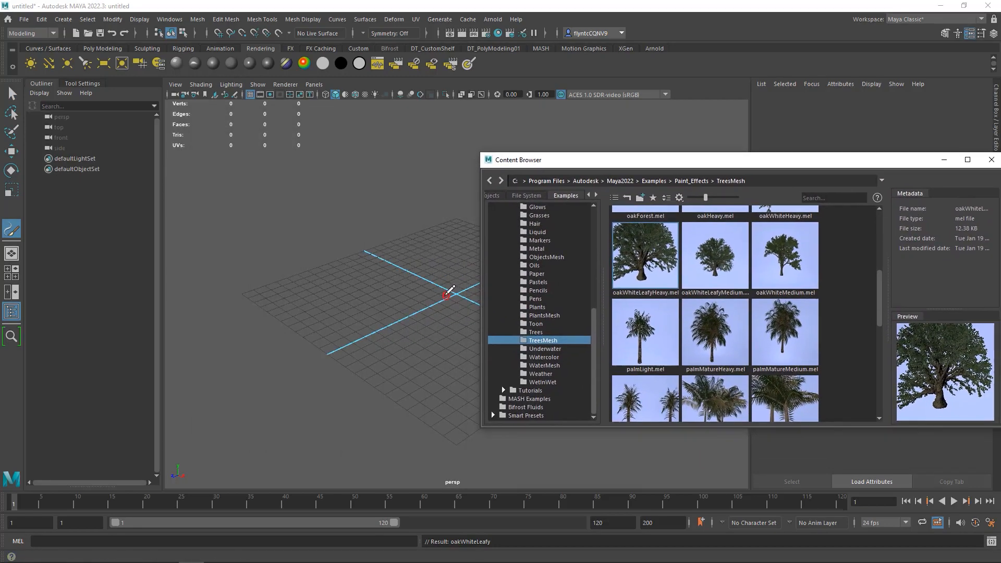
click(326, 340)
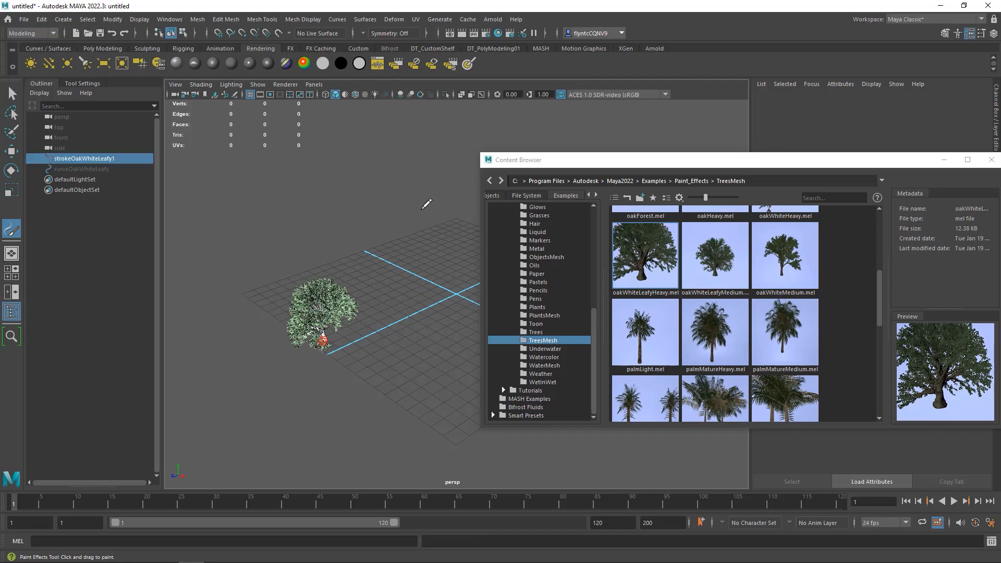
mouse_move(392, 307)
mouse_down()
mouse_move(407, 303)
mouse_move(453, 245)
mouse_move(455, 178)
mouse_up()
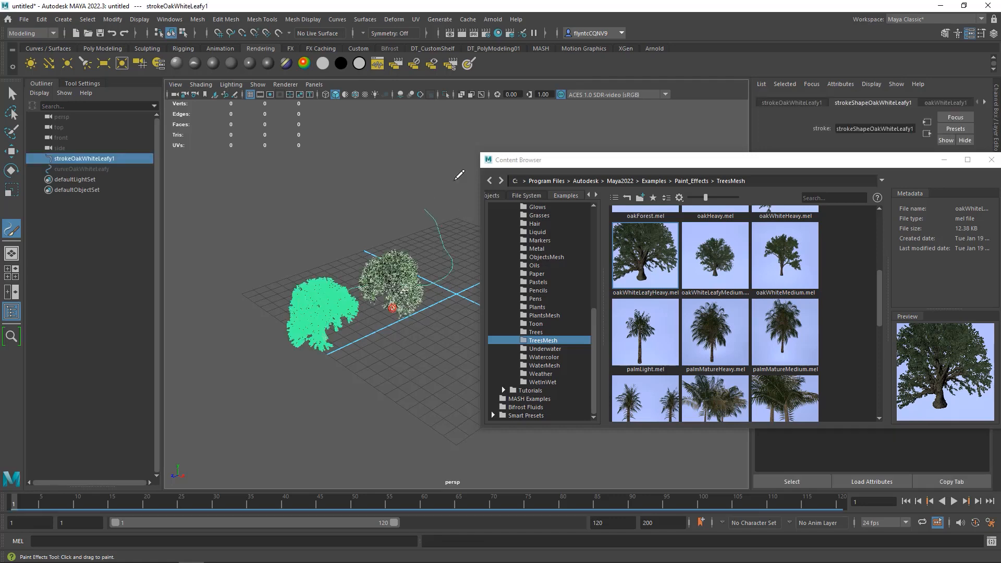
- Undo both leafy white oak strokes painted on the grid
mouse_move(446, 338)
alt+mouse_down()
mouse_move(402, 331)
mouse_move(336, 381)
alt+mouse_up()
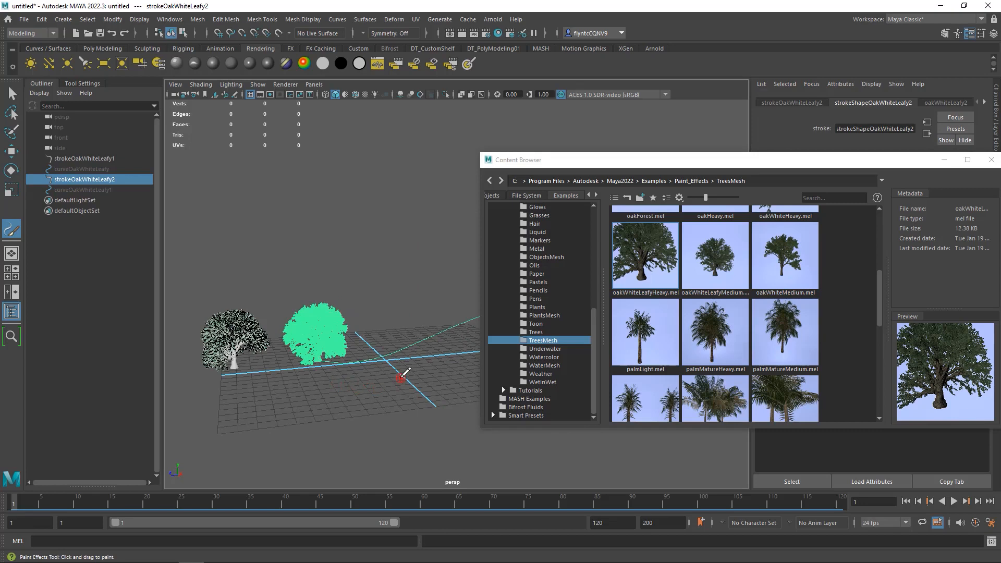
key(ctrl+z)
key(ctrl+z)
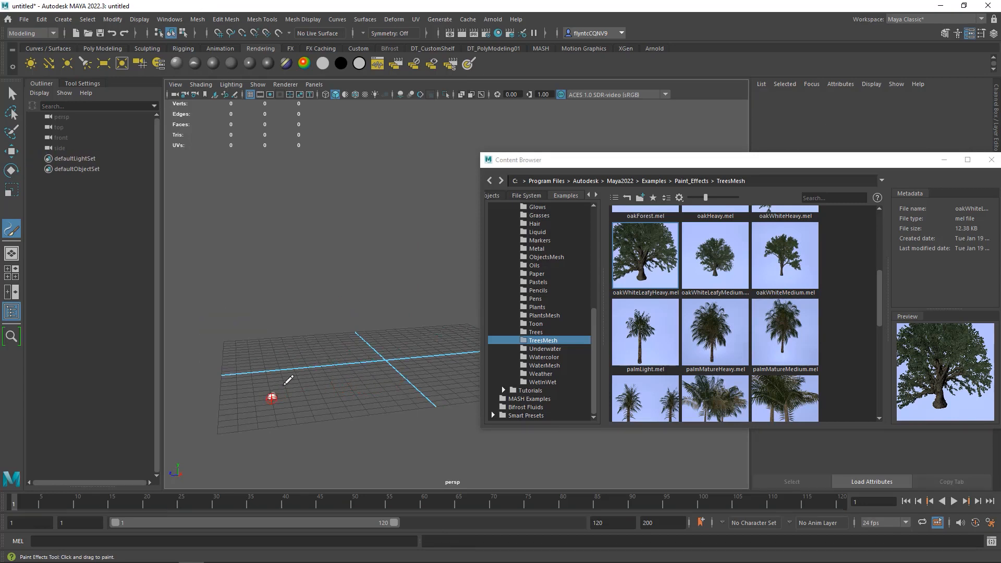
- Try one long leafy white oak stroke across the grid and another with the oakWhiteMedium.mel brush, undoing each
mouse_move(285, 386)
mouse_down()
mouse_move(435, 360)
mouse_move(452, 296)
mouse_up()
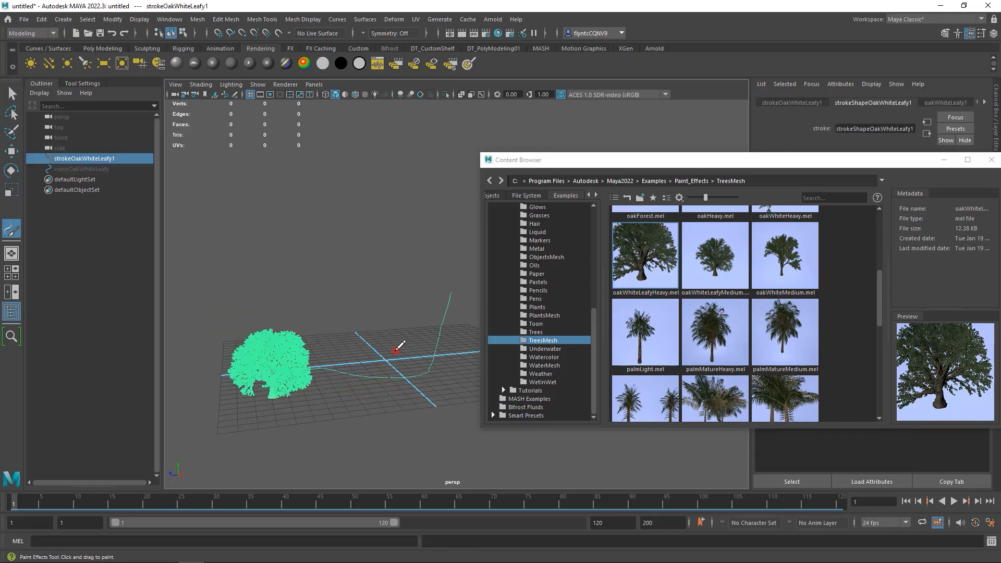
key(ctrl+z)
alt+drag(397, 359, 410, 370)
click(785, 256)
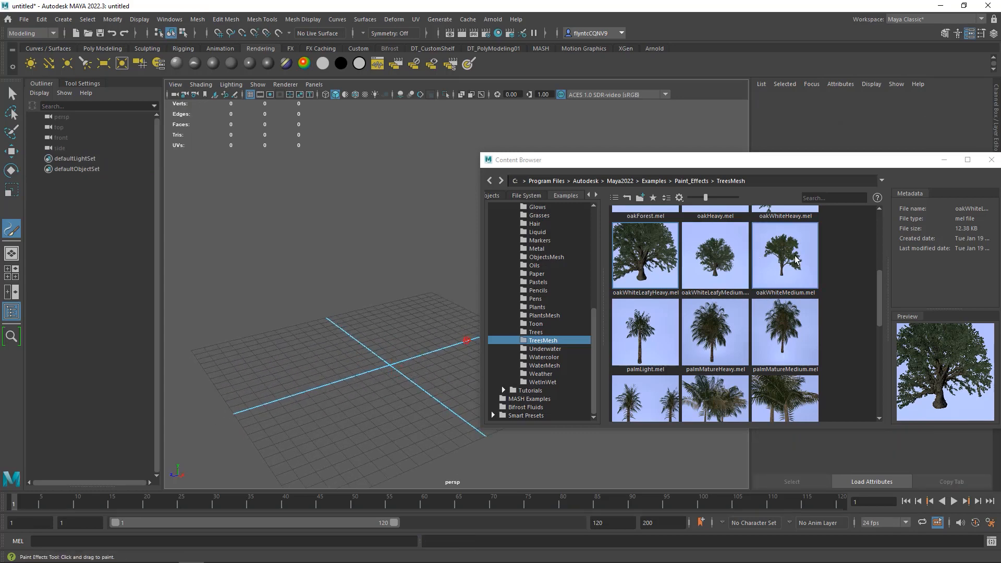
mouse_move(274, 393)
mouse_down()
mouse_move(421, 313)
mouse_move(413, 320)
mouse_up()
key(ctrl+z)
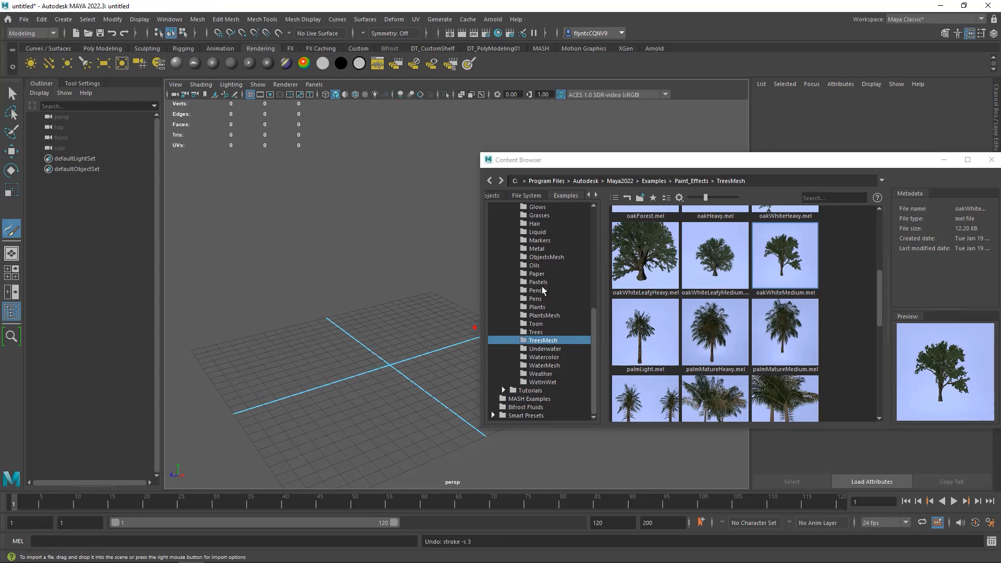
- Try the birchMedium.mel brush from the Trees folder with two strokes on the grid, undoing each
click(536, 332)
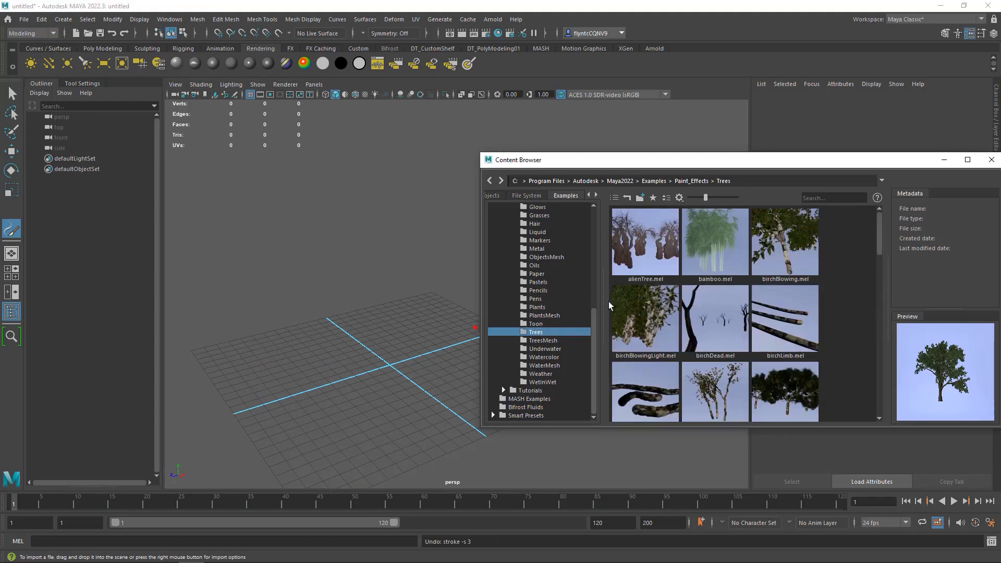
click(747, 396)
click(252, 399)
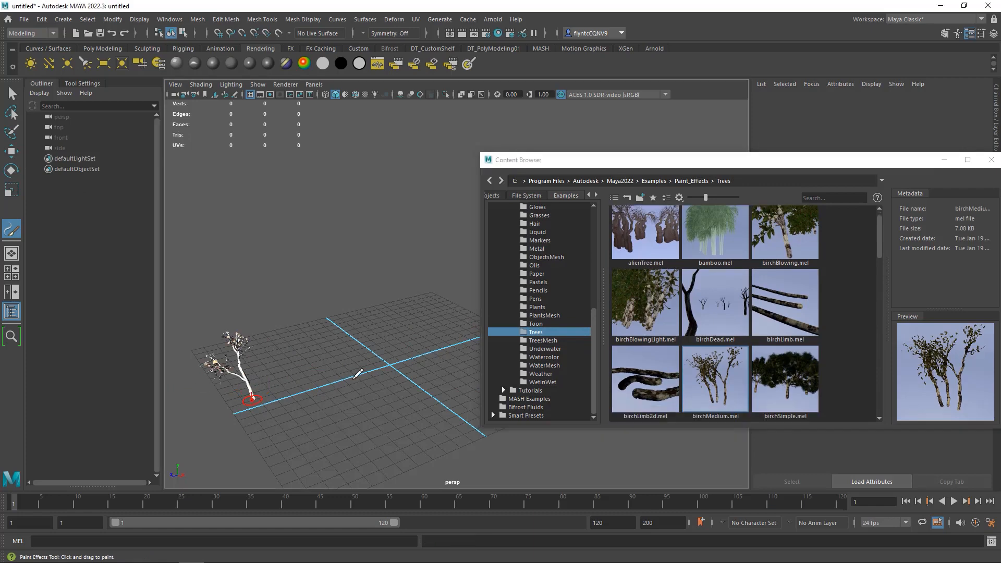
key(ctrl+z)
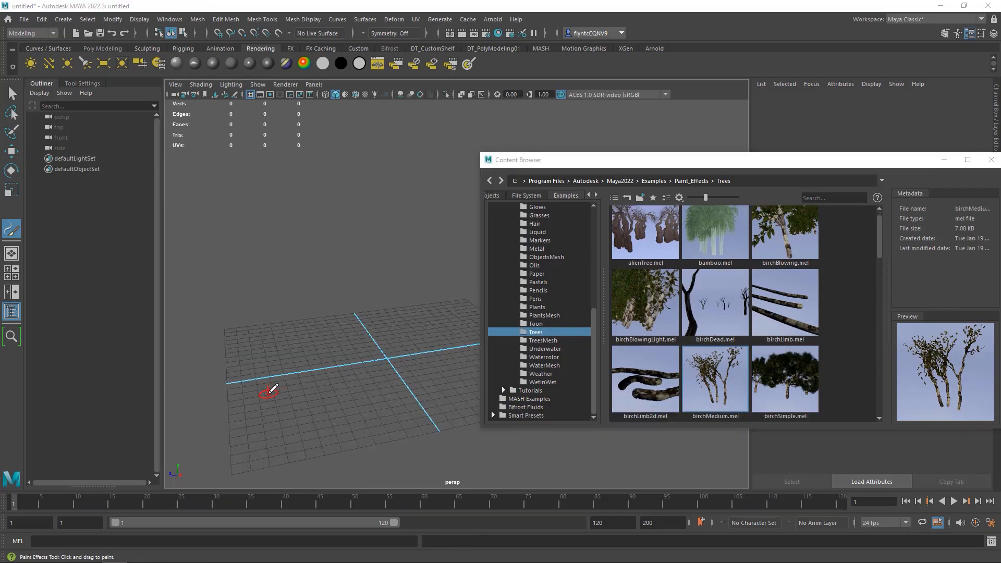
click(261, 391)
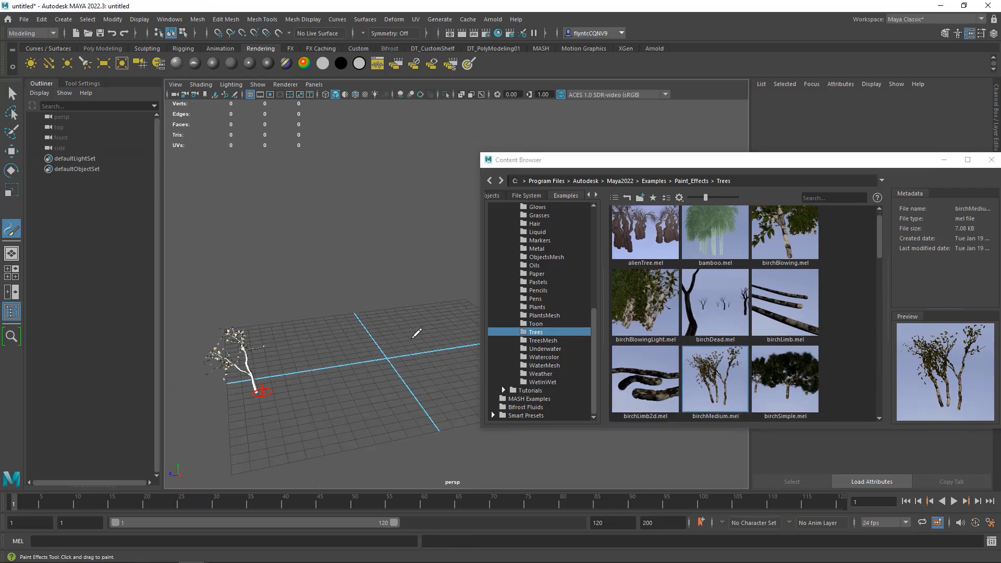
drag(472, 281, 472, 285)
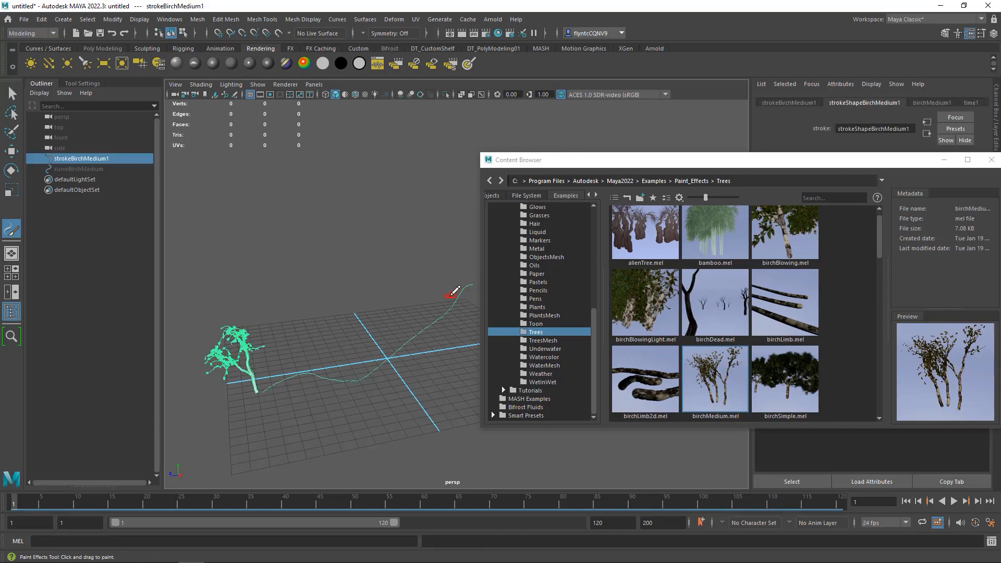
key(ctrl+z)
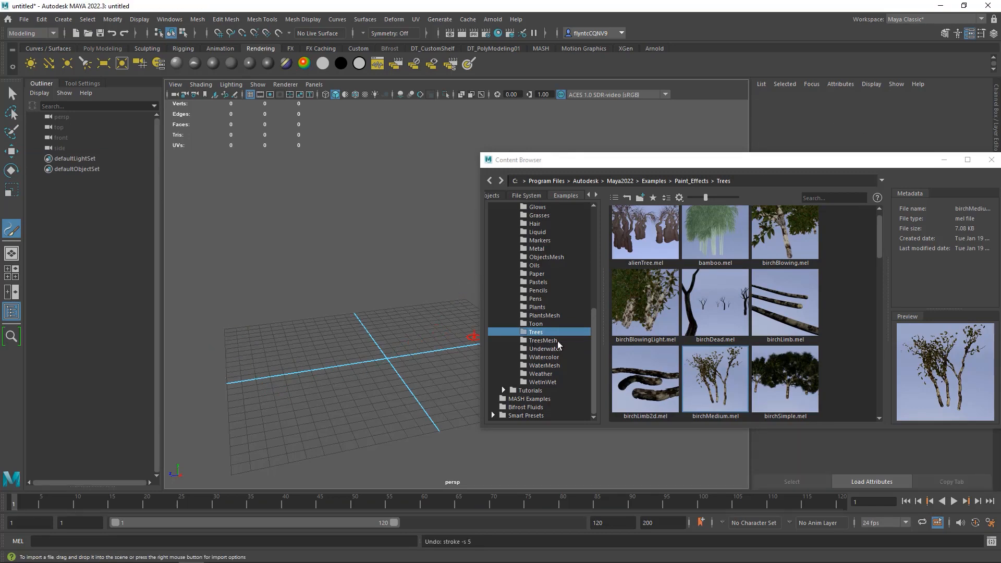
- Return to the TreesMesh brush folder and choose the oakWhiteLeafyHeavy.mel brush
click(543, 340)
scroll(676, 341, down, 5)
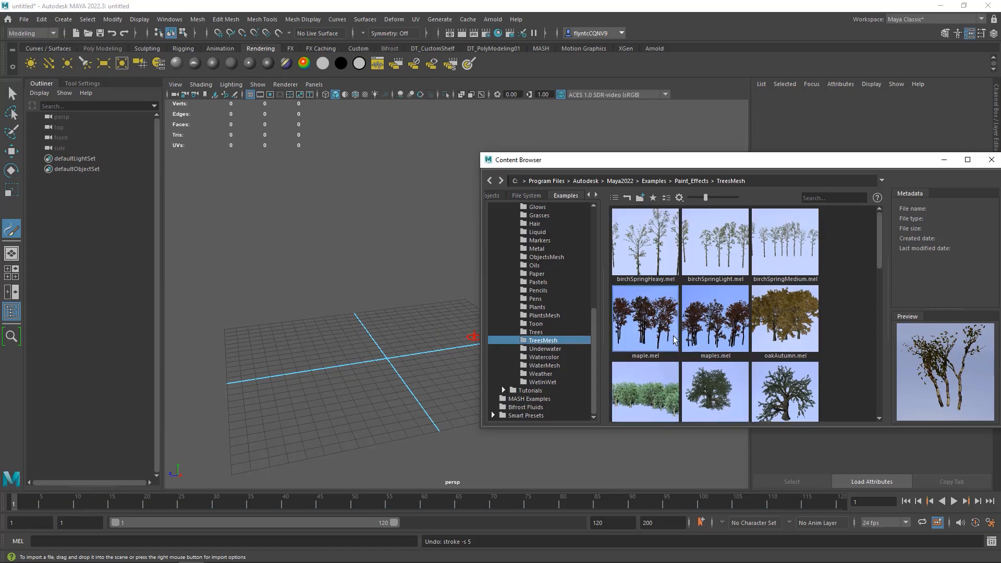
scroll(676, 341, down, 5)
scroll(676, 341, up, 3)
scroll(676, 341, down, 5)
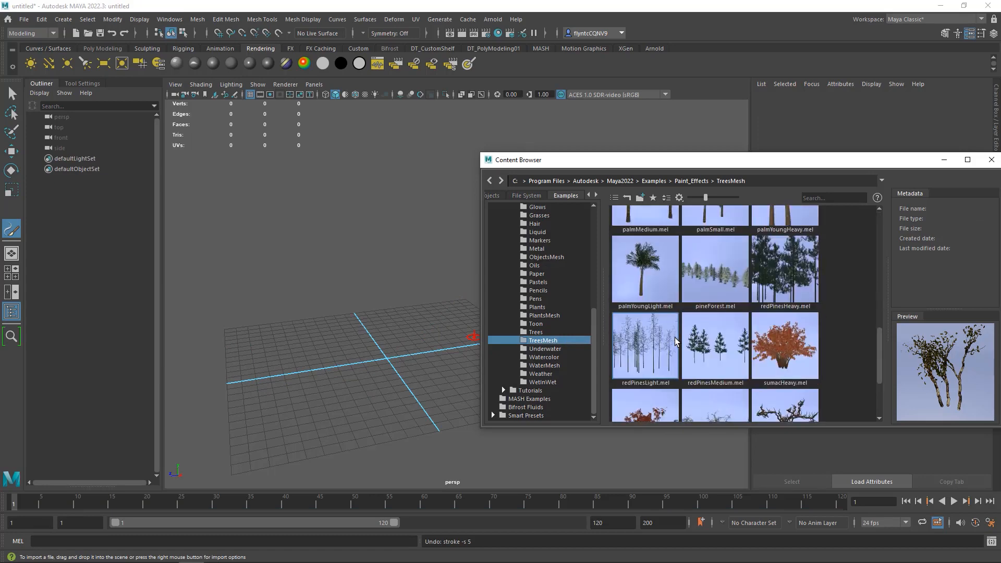
scroll(676, 341, up, 5)
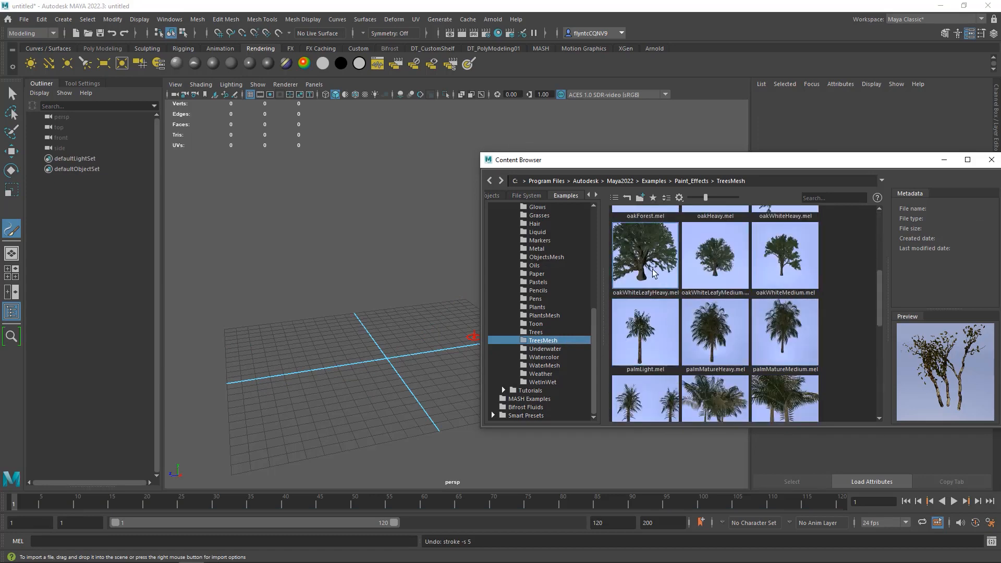
click(645, 256)
- Try a leafy oak stroke at the grid's centre, show the Paint Effects tool settings, and undo the stroke
click(387, 369)
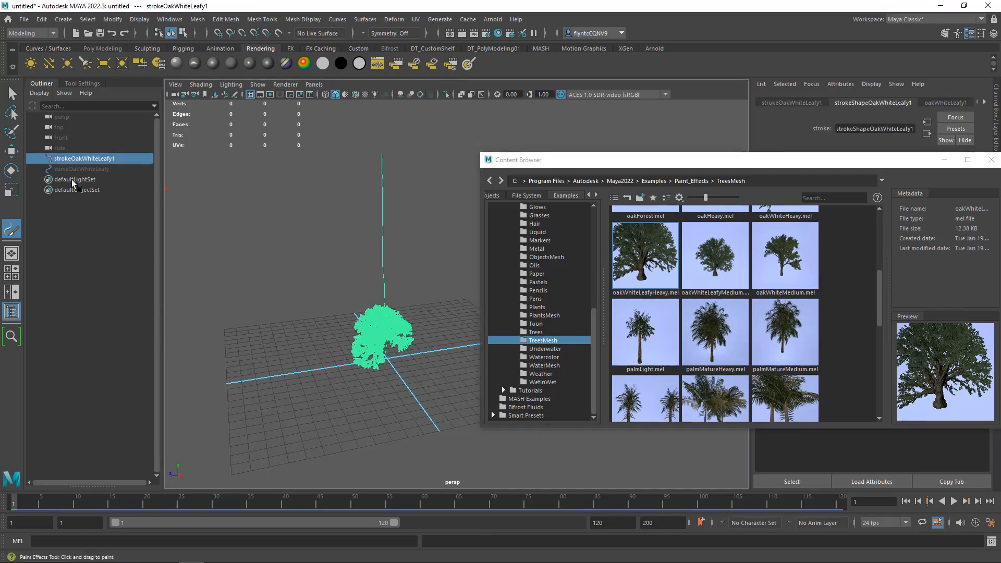
click(82, 84)
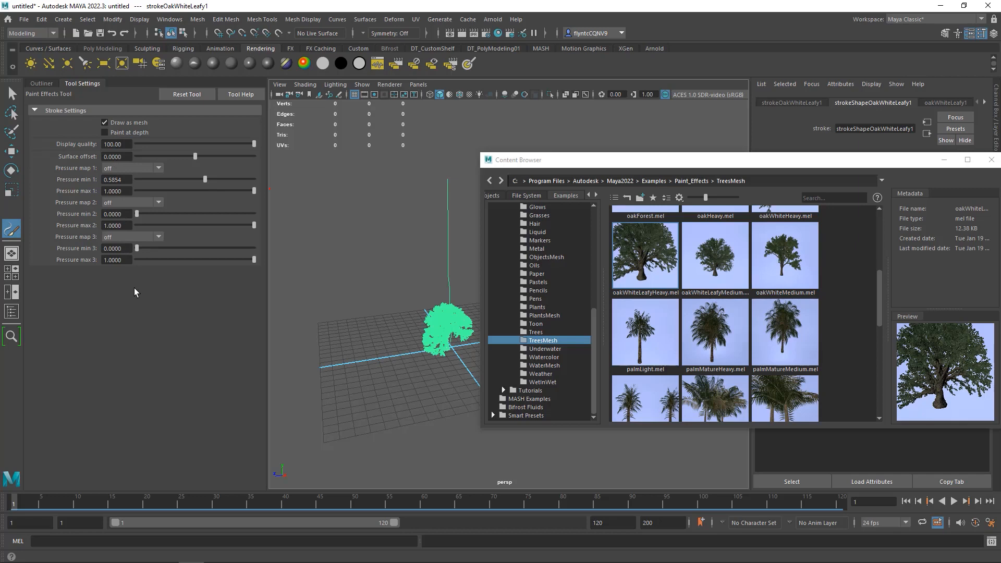
key(ctrl+z)
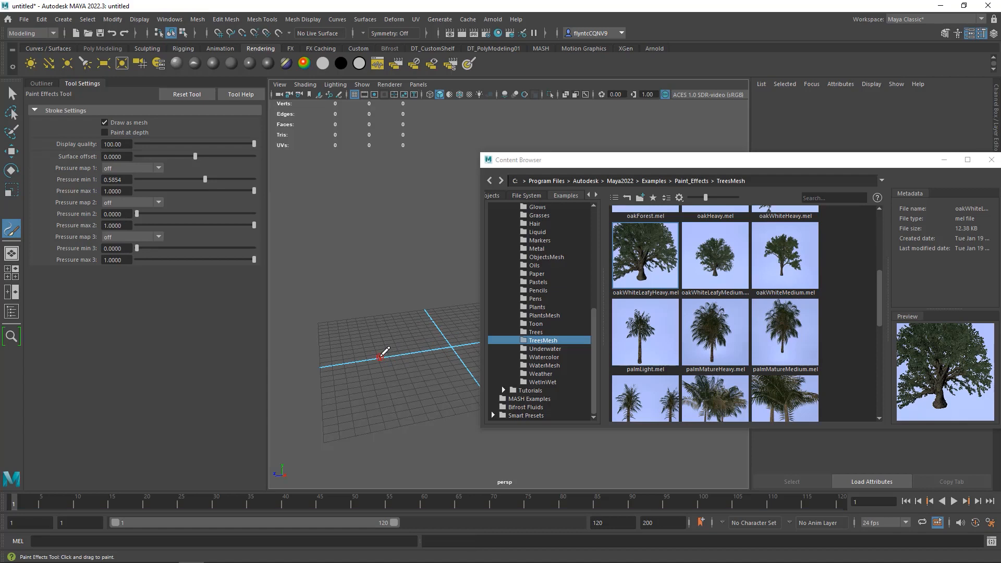
- Paint one short leafy white oak stroke on the grid and close the brush library
mouse_move(380, 356)
mouse_down()
mouse_move(406, 373)
mouse_move(404, 350)
mouse_move(436, 352)
mouse_move(405, 351)
mouse_move(412, 359)
mouse_up()
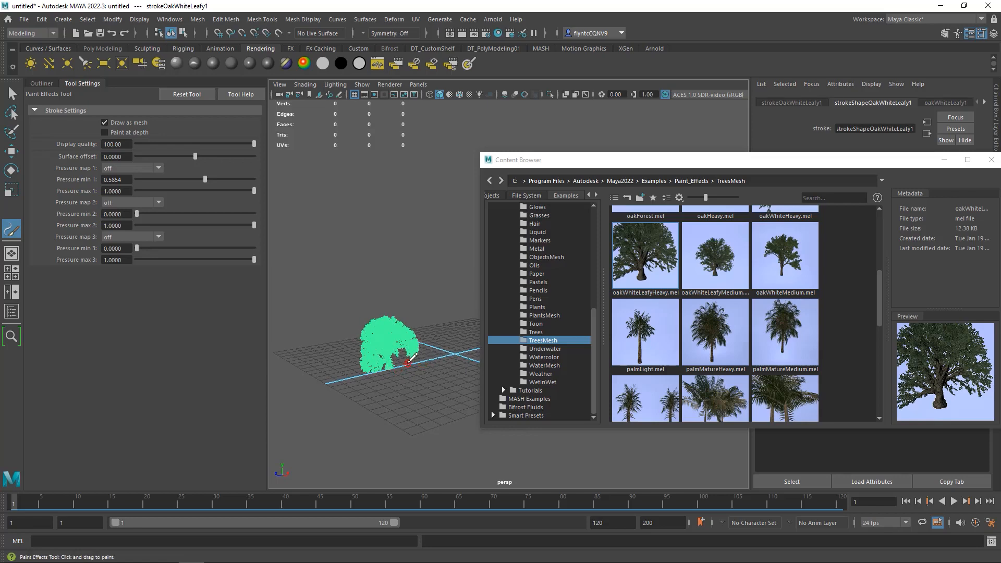
drag(890, 161, 833, 168)
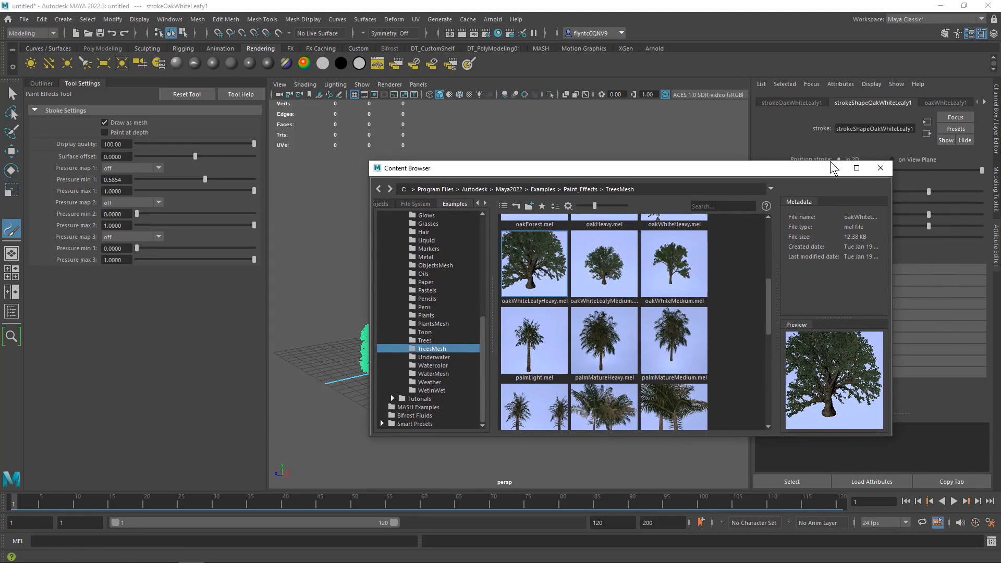
click(881, 168)
scroll(403, 380, down, 5)
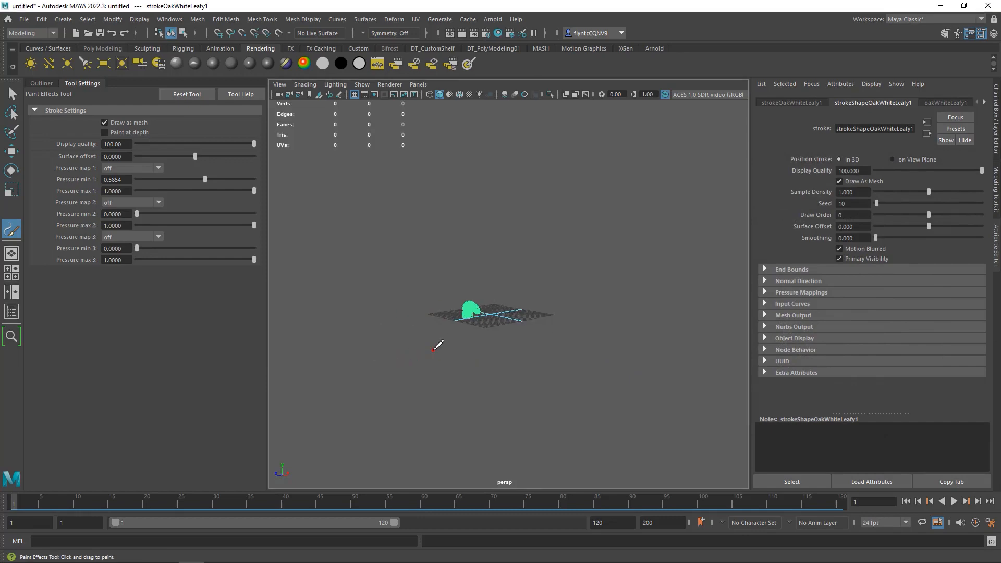
scroll(415, 364, up, 6)
alt+middle_drag(407, 381, 506, 358)
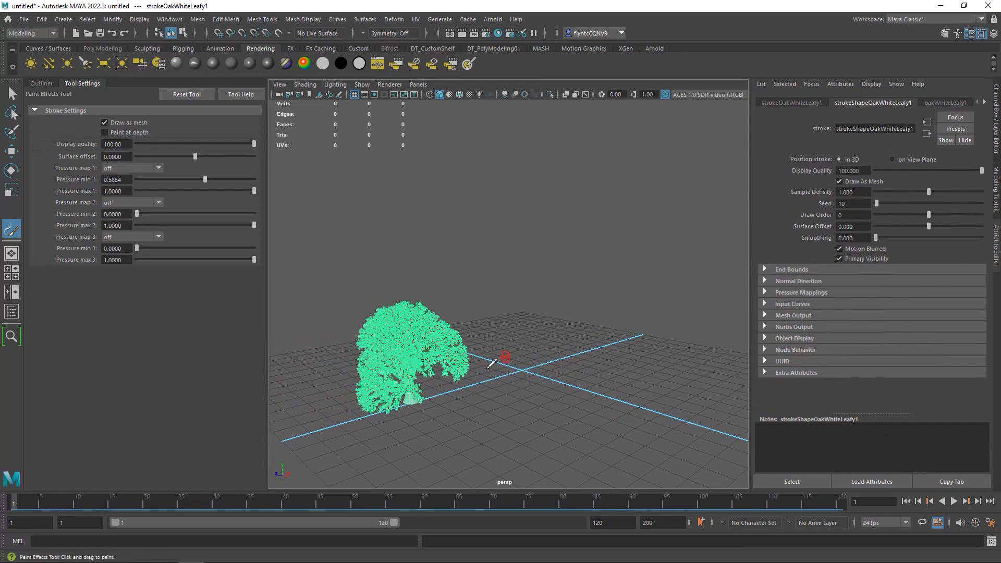
alt+drag(472, 376, 459, 384)
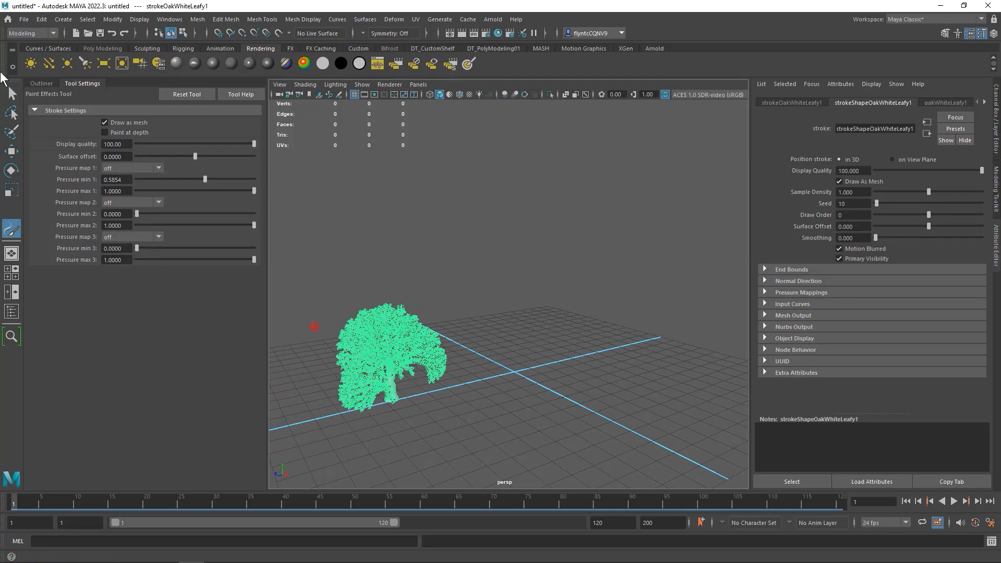
- Show the scene's object list and move the oak stroke about -6.85 cm along Z so its trunk stands at the grid's centre
click(39, 84)
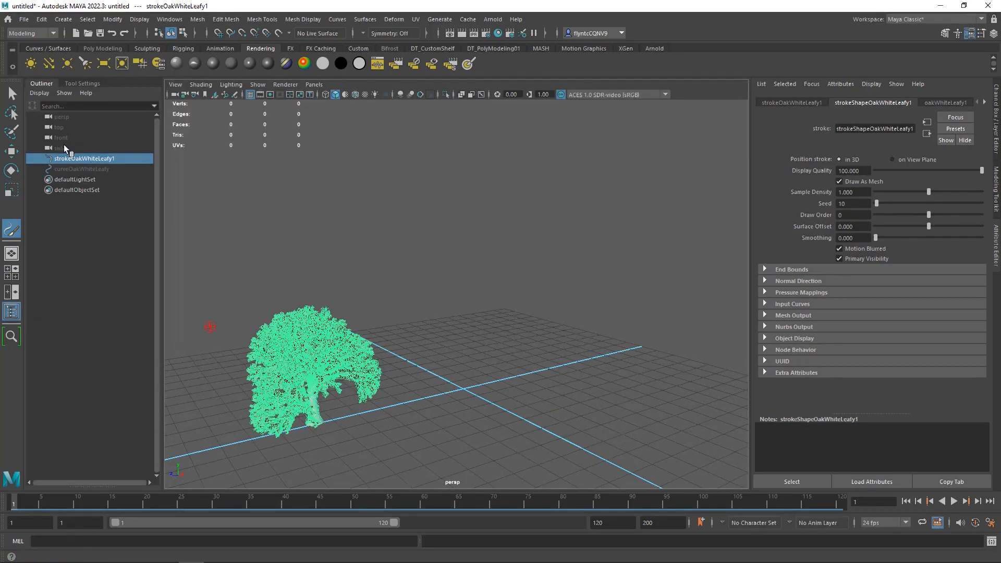
click(10, 153)
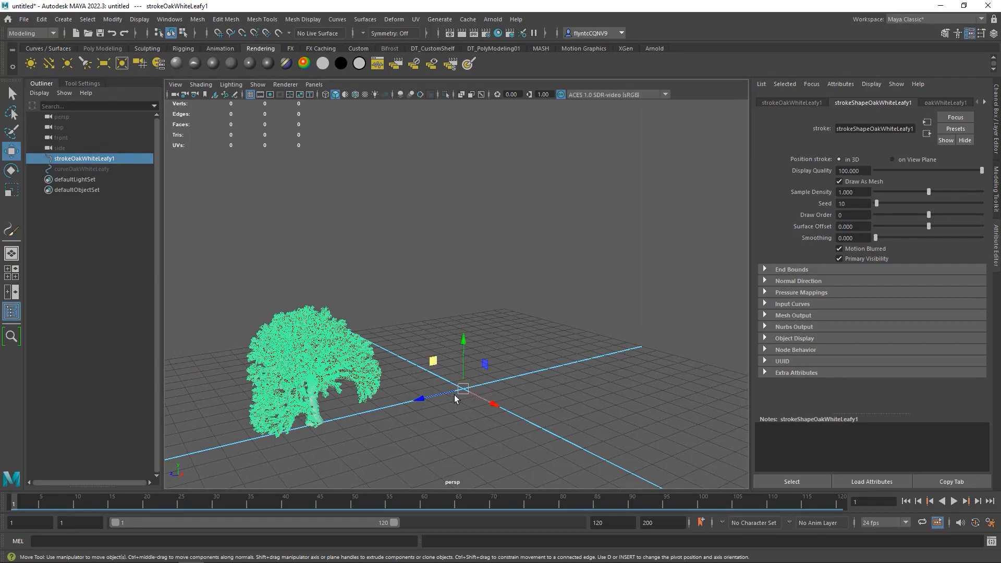
drag(420, 399, 555, 371)
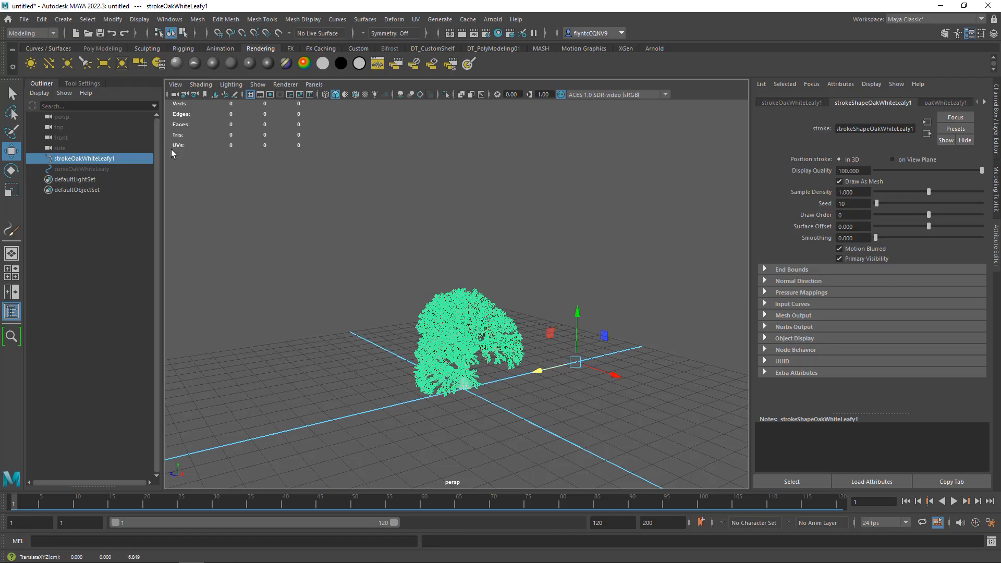
- Convert the oak's Paint Effects stroke to polygons and delete the leftover stroke and its curve
click(115, 21)
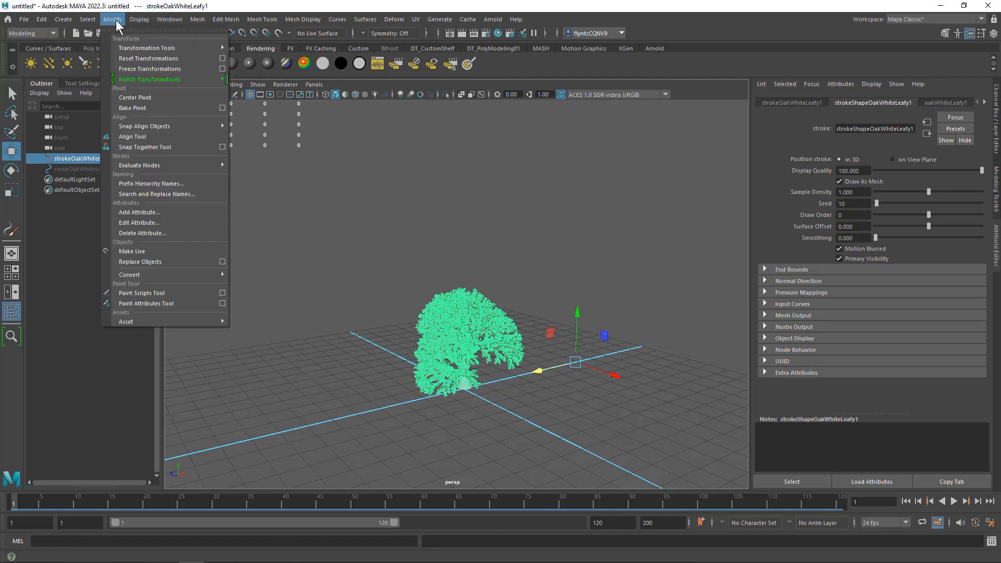
mouse_move(156, 275)
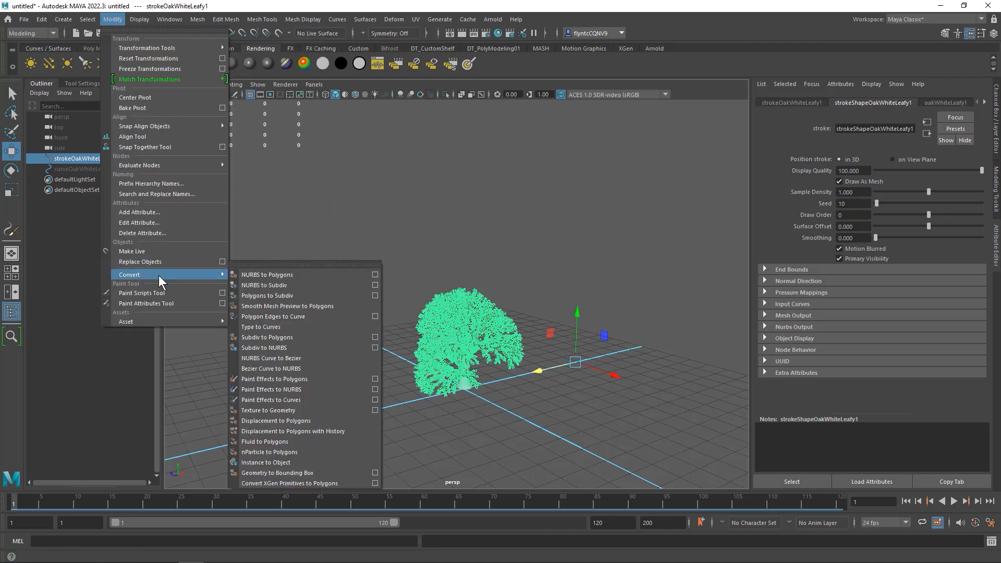
click(318, 378)
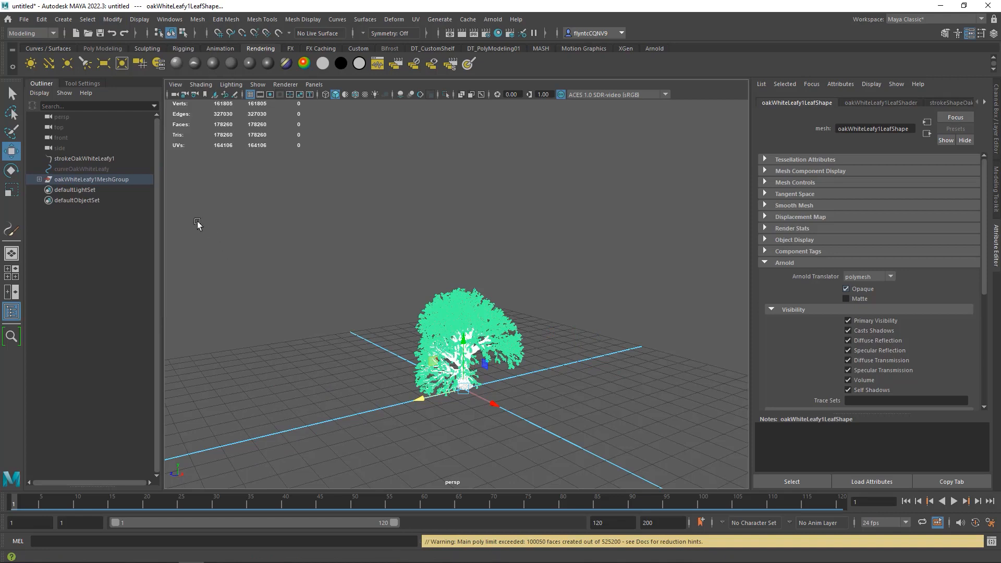
drag(80, 161, 120, 170)
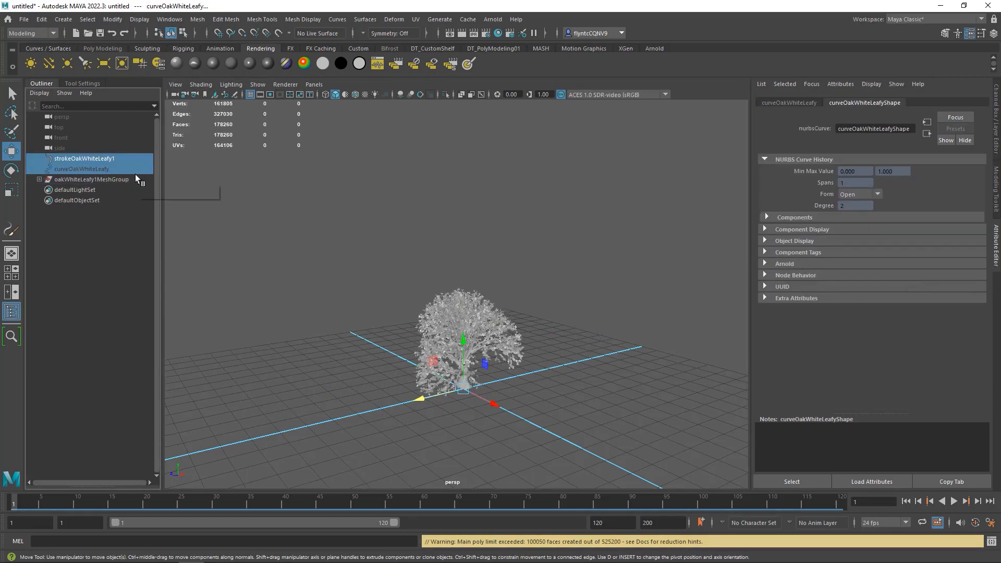
key(Delete)
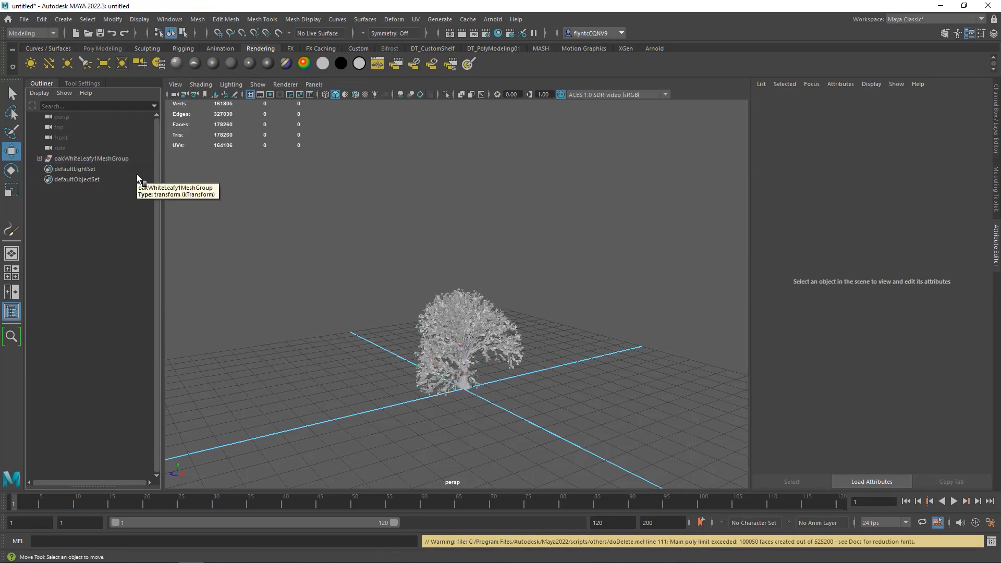
- Examine the trunk and leaf meshes inside the converted oak's mesh group, including the trunk's shader
click(38, 158)
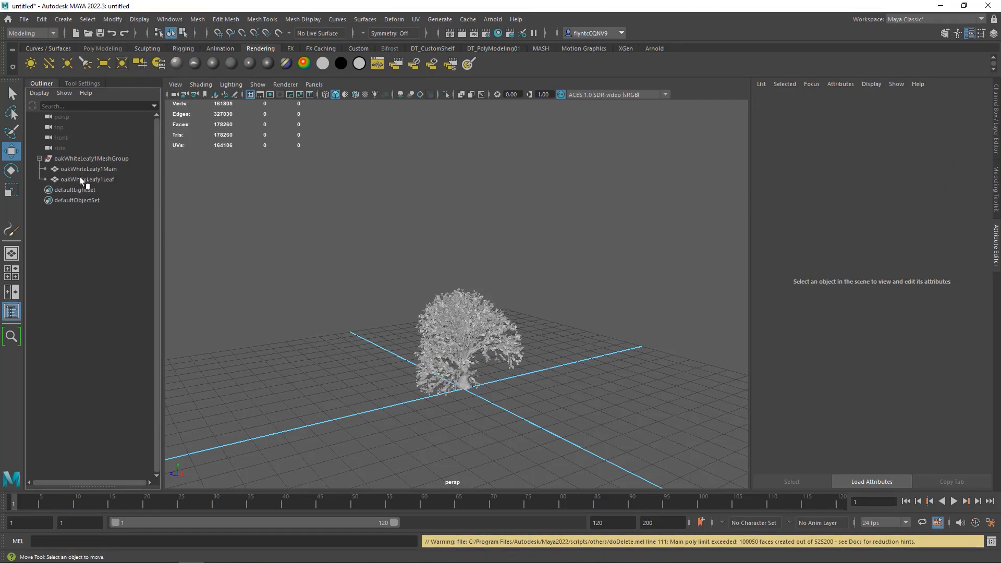
click(87, 169)
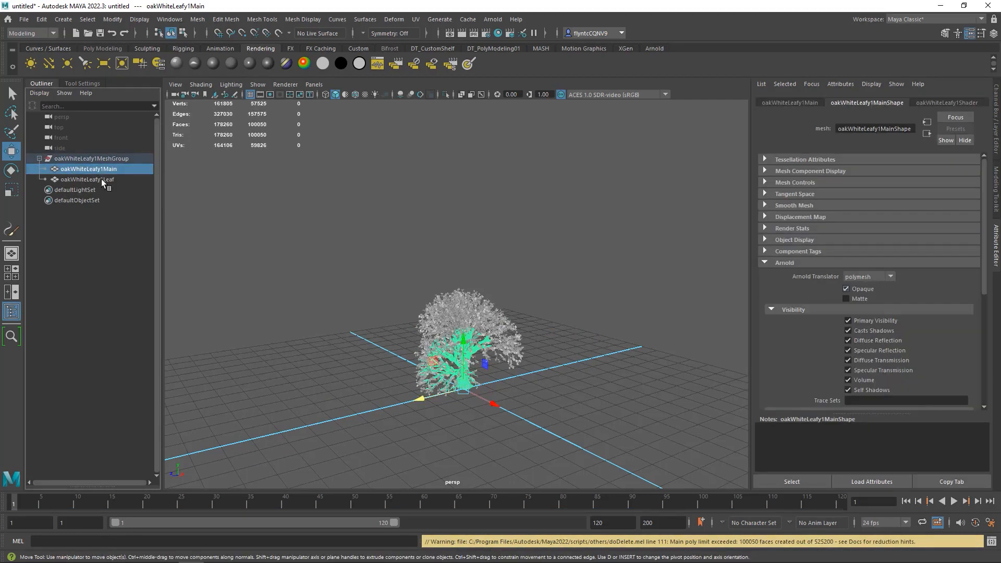
click(101, 180)
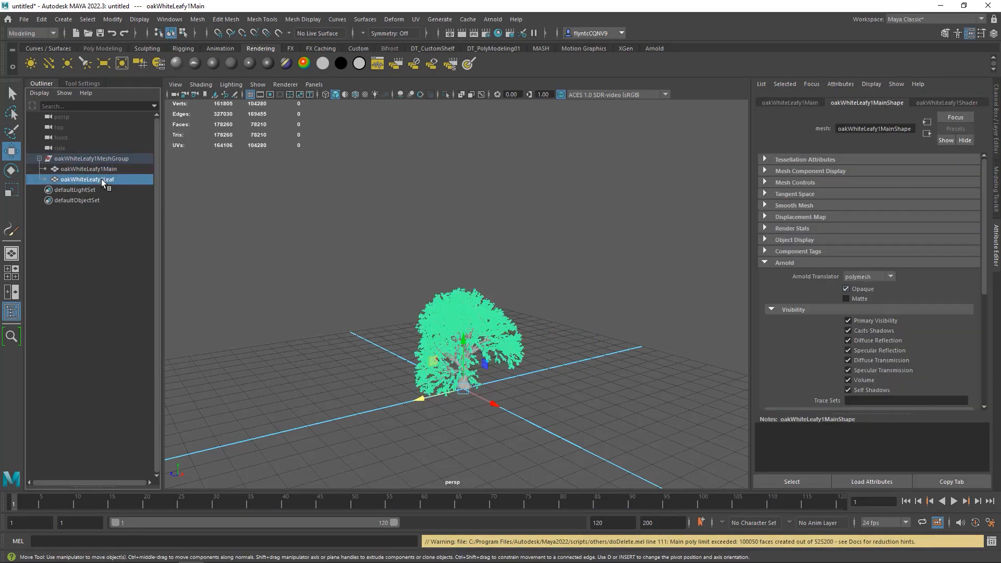
click(39, 158)
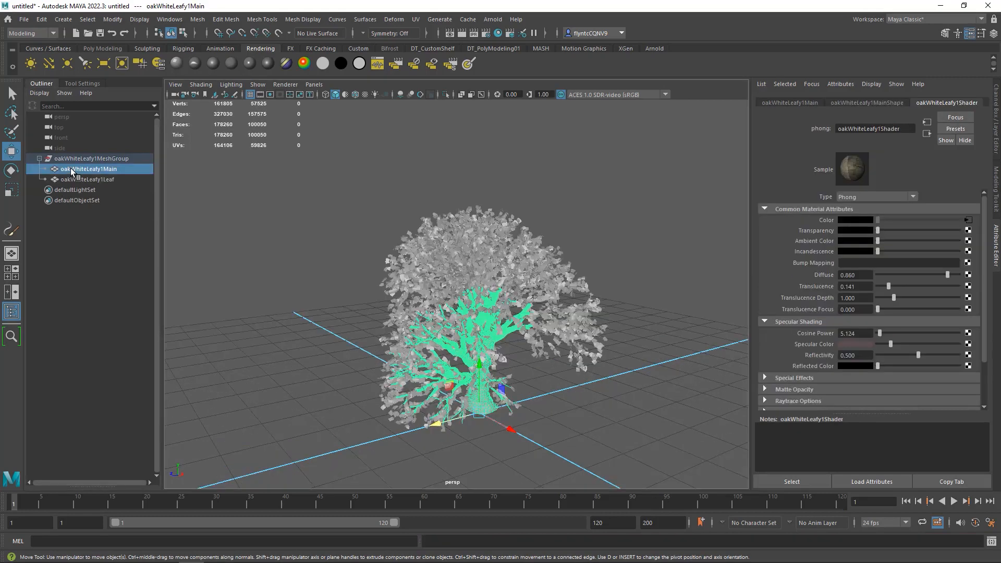
click(39, 159)
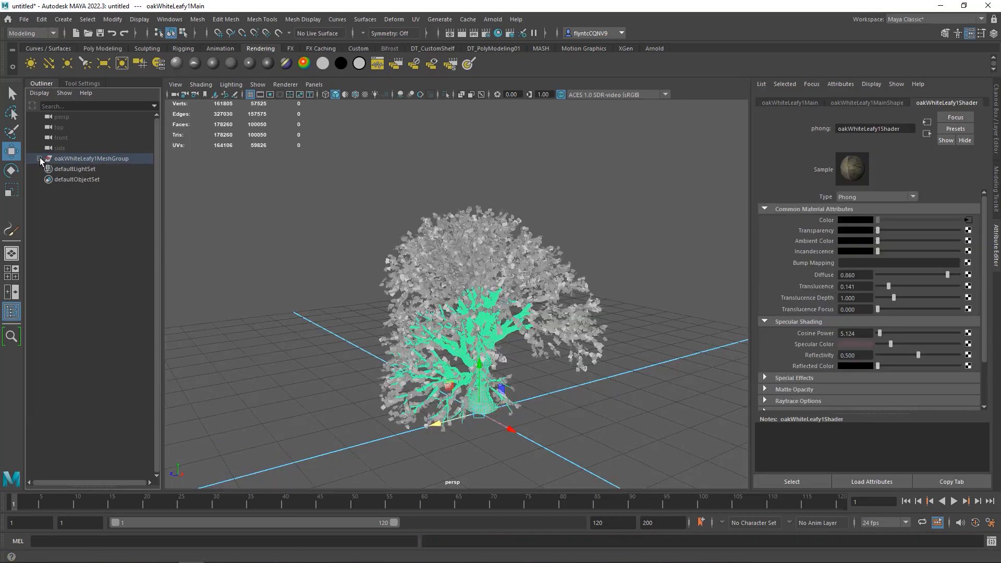
- Expand the oak's mesh group and examine the trunk mesh's transform, shape and shader attributes up close
click(39, 159)
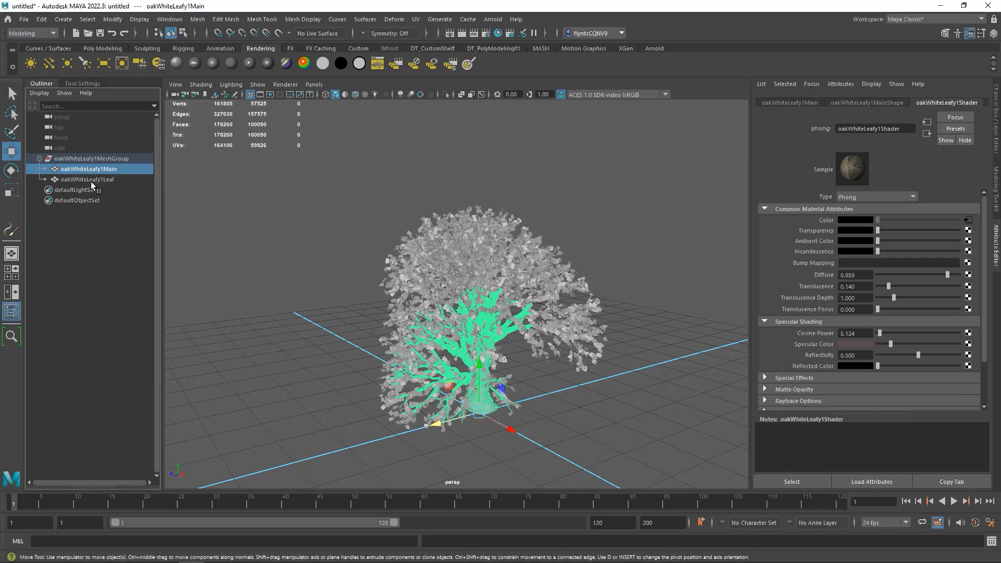
click(779, 103)
click(874, 104)
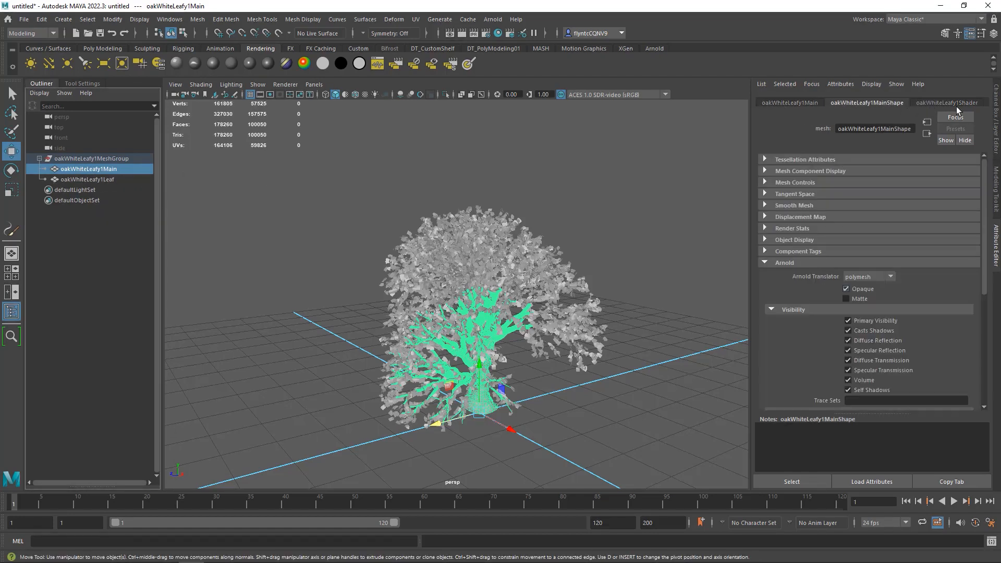
click(956, 106)
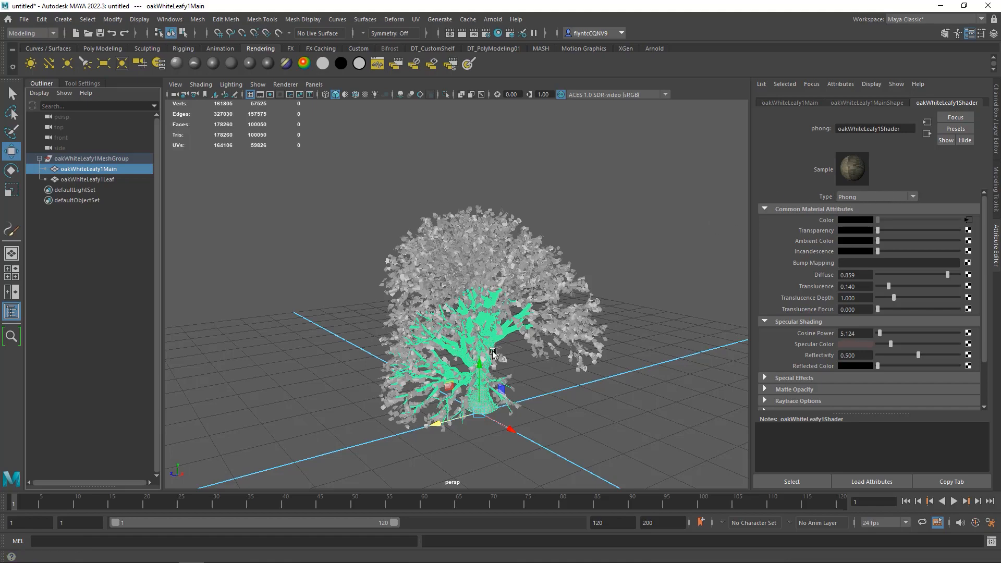
scroll(491, 368, down, 3)
scroll(492, 368, up, 8)
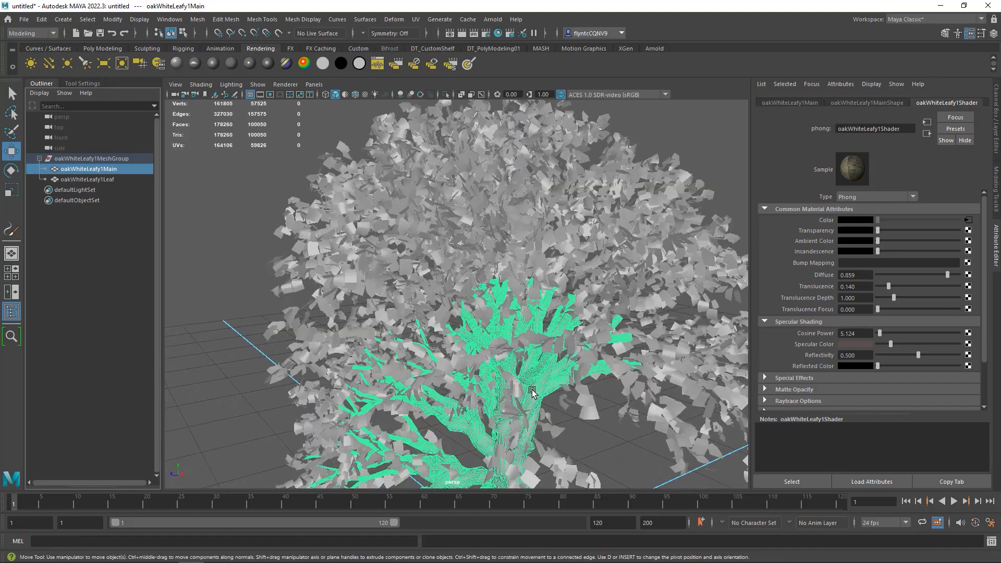
alt+drag(514, 319, 491, 318)
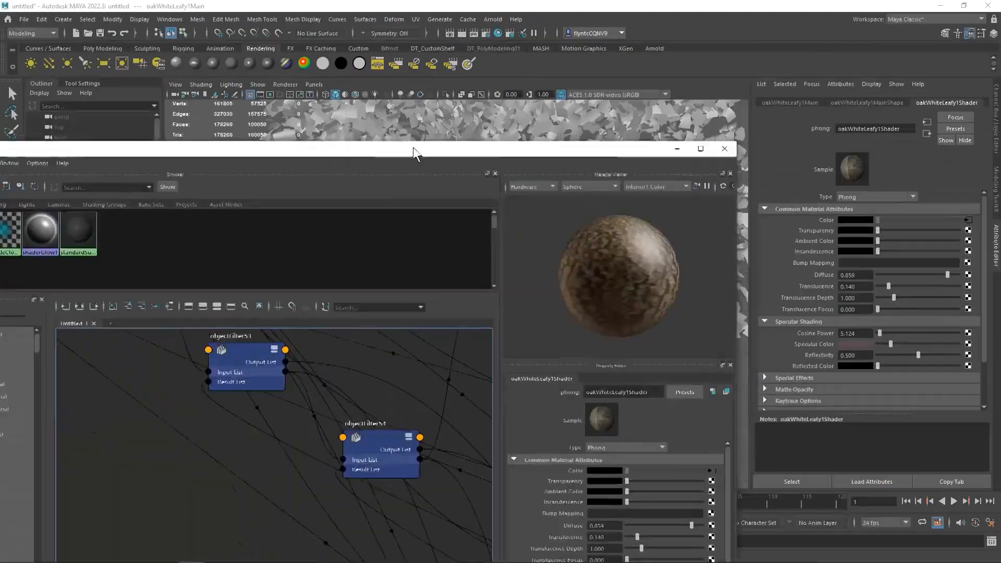
- Graph the oakWhiteLeafy1Shader network in Hypershade and examine the bark texture and ramp nodes feeding its colour
drag(413, 147, 612, 84)
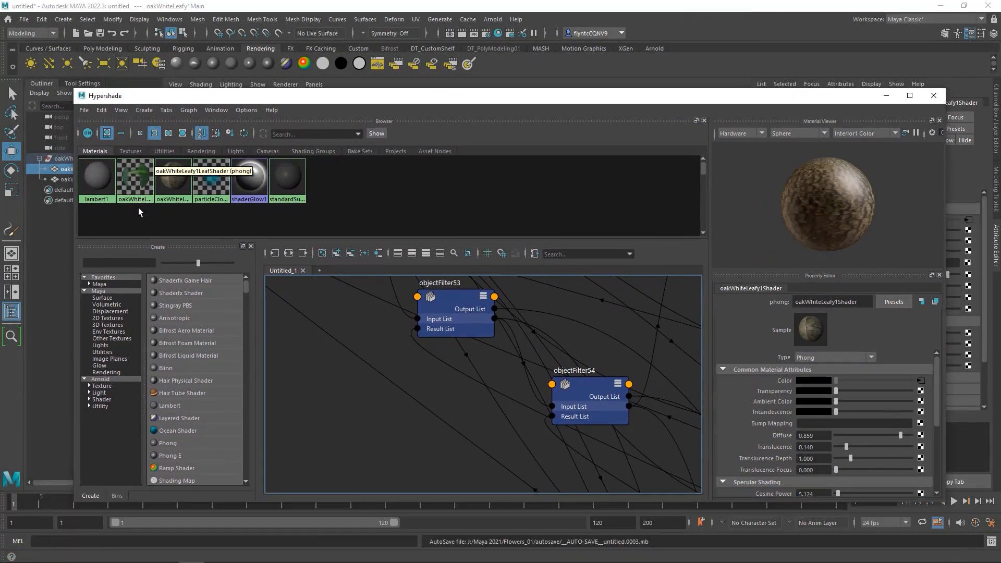
click(134, 180)
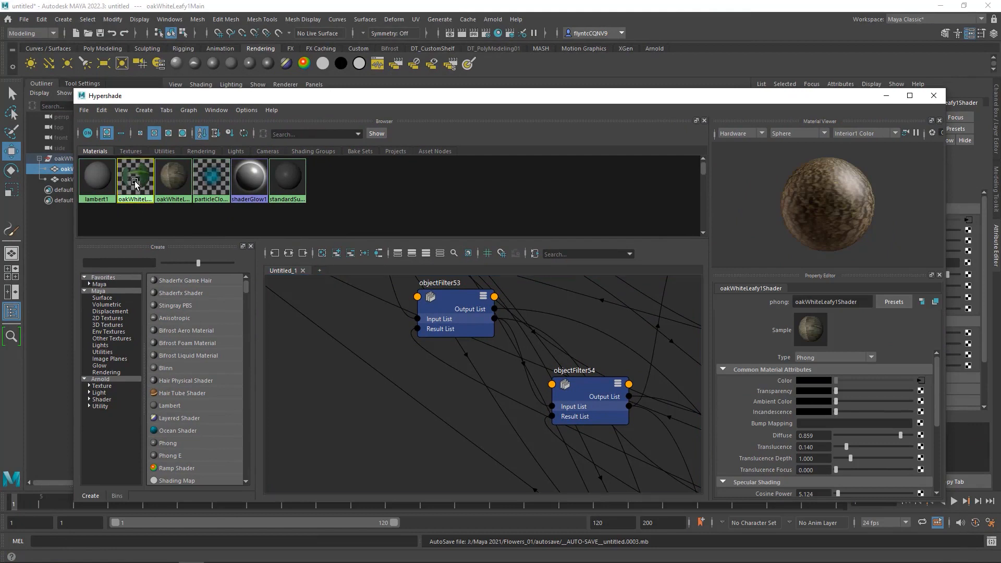
click(174, 187)
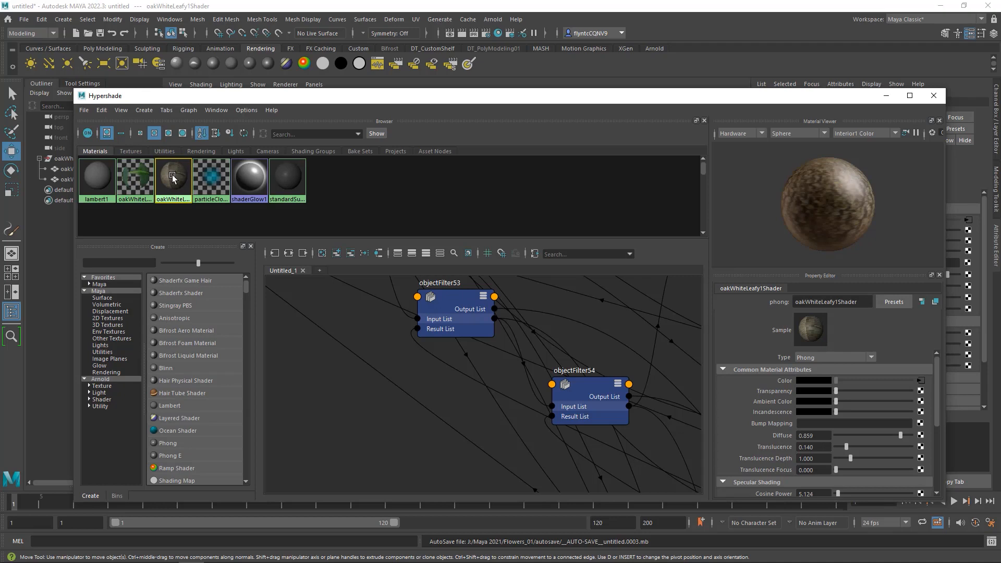
right_drag(173, 177, 172, 205)
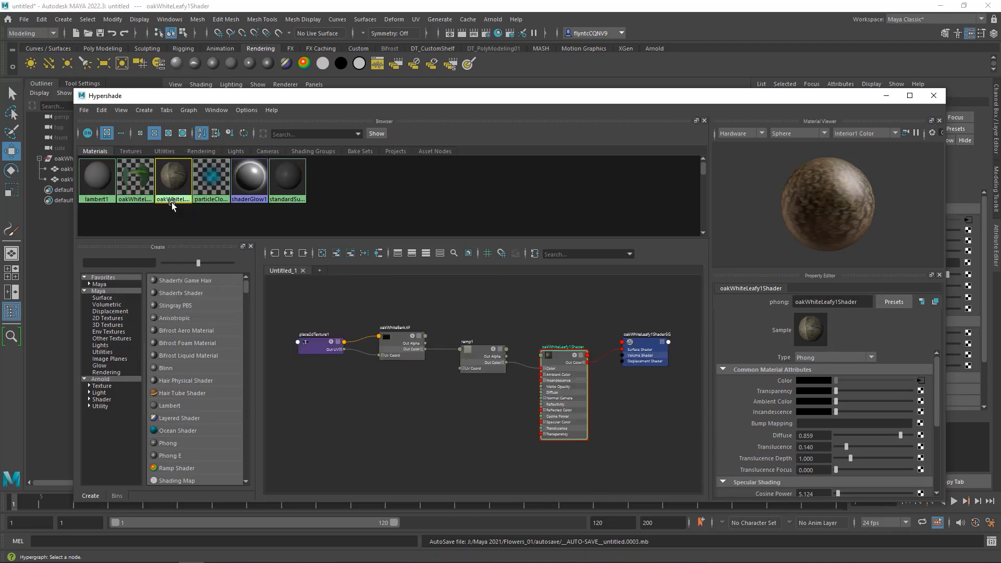
alt+middle_drag(634, 430, 608, 382)
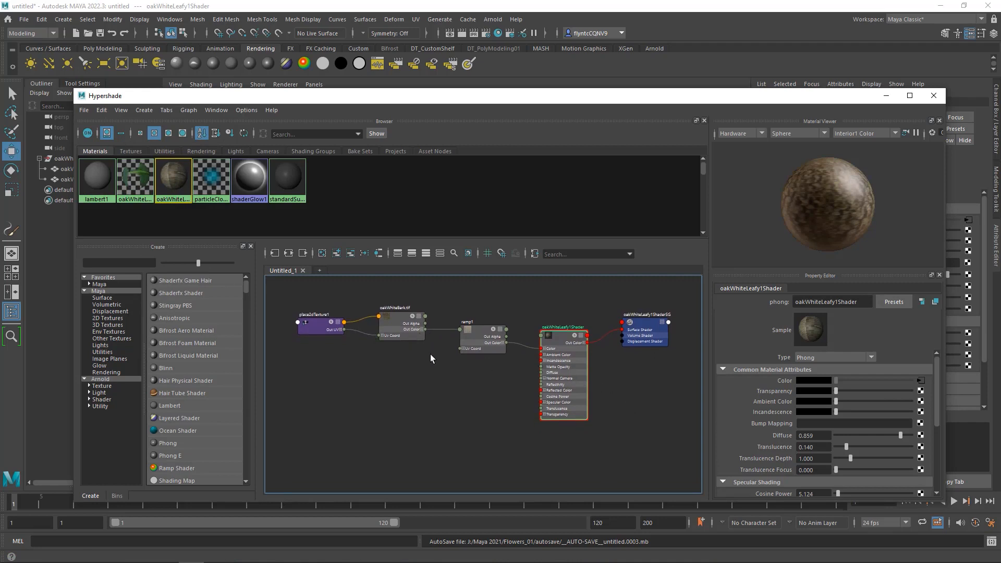
drag(306, 293, 506, 361)
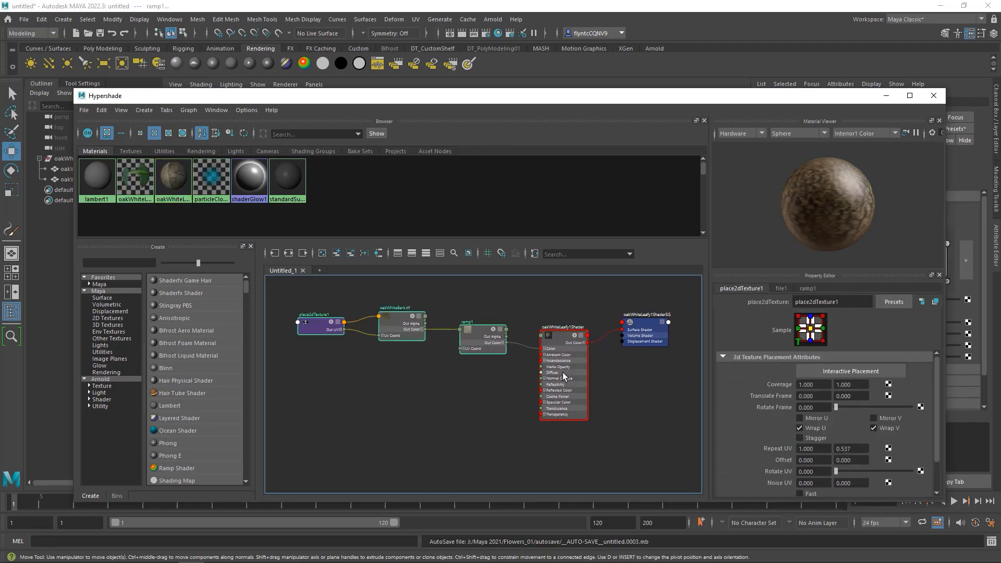
click(568, 355)
alt+middle_drag(506, 389, 504, 373)
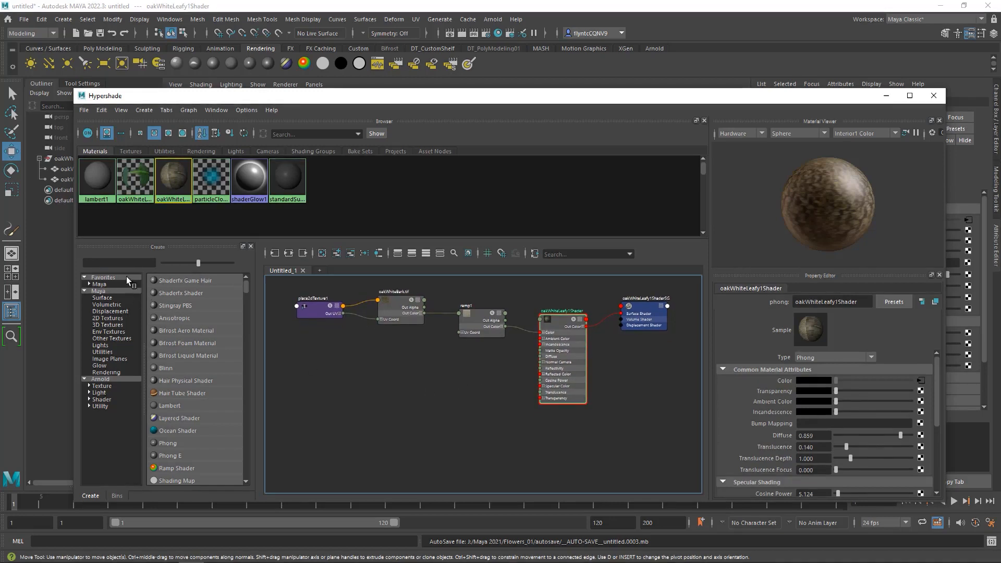
- Create an aiStandardSurface shader and place it with its shading group below the bark shader's network
click(120, 262)
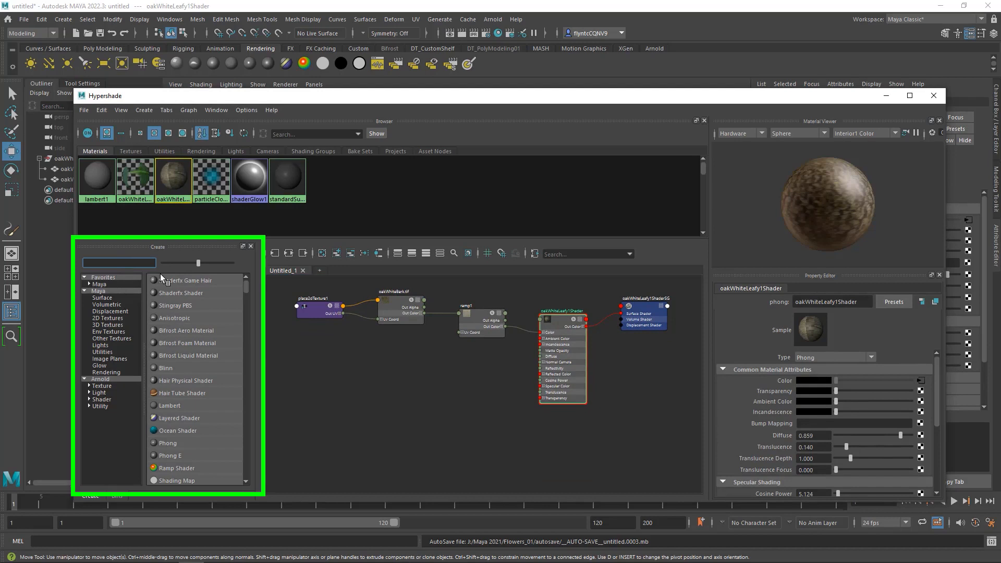
text(ai)
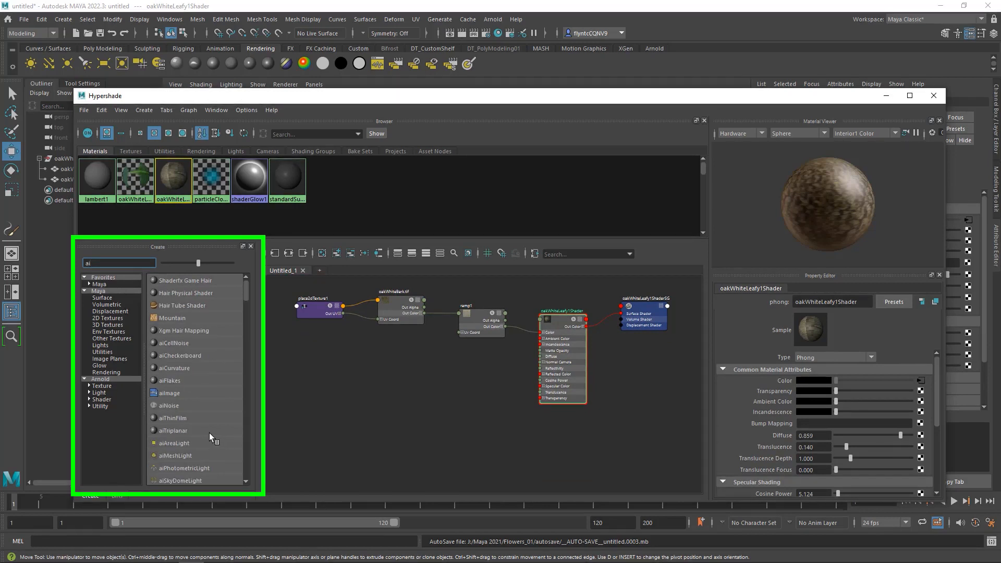
scroll(209, 433, down, 5)
scroll(202, 430, down, 3)
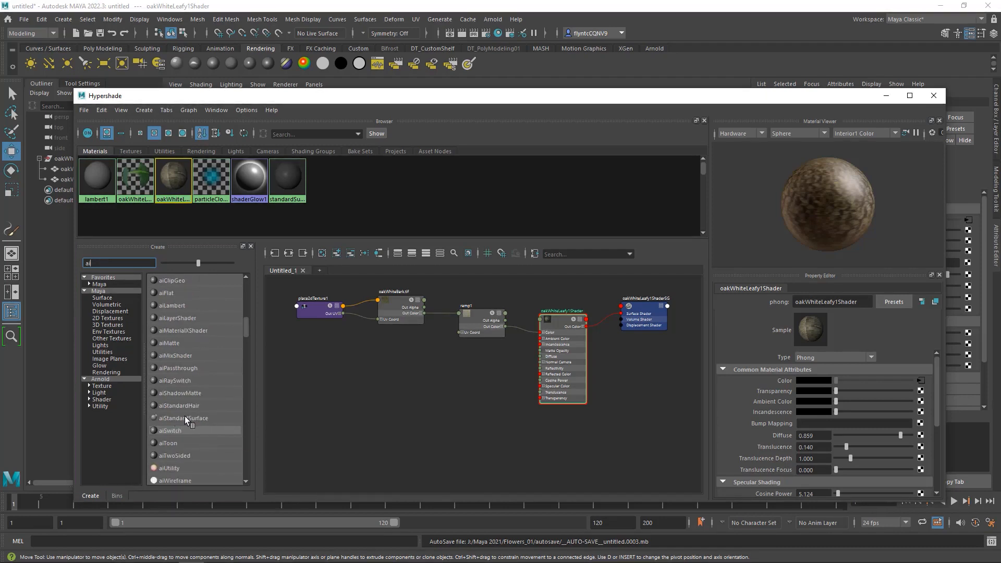
click(189, 418)
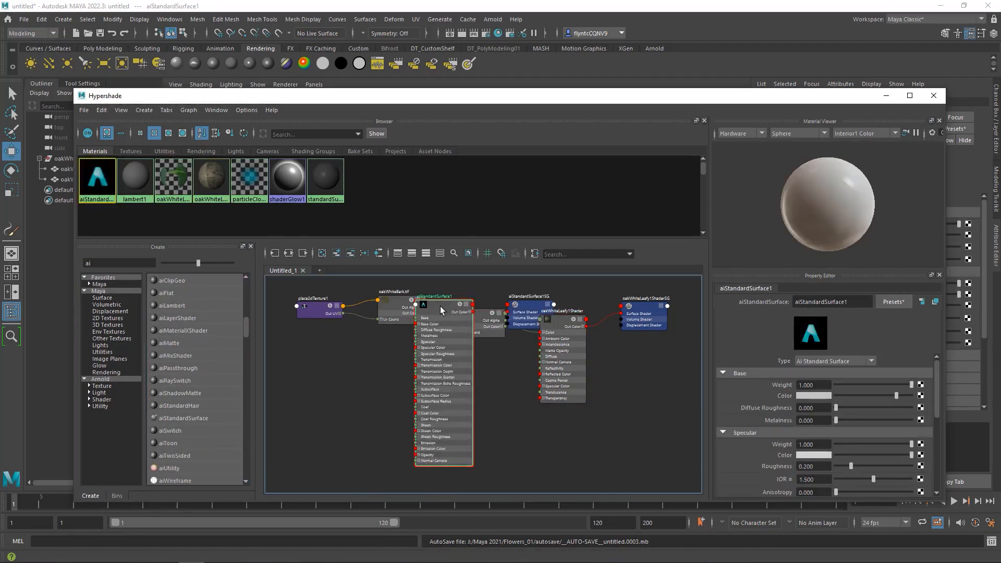
drag(431, 310, 425, 397)
drag(532, 304, 530, 422)
drag(425, 397, 431, 402)
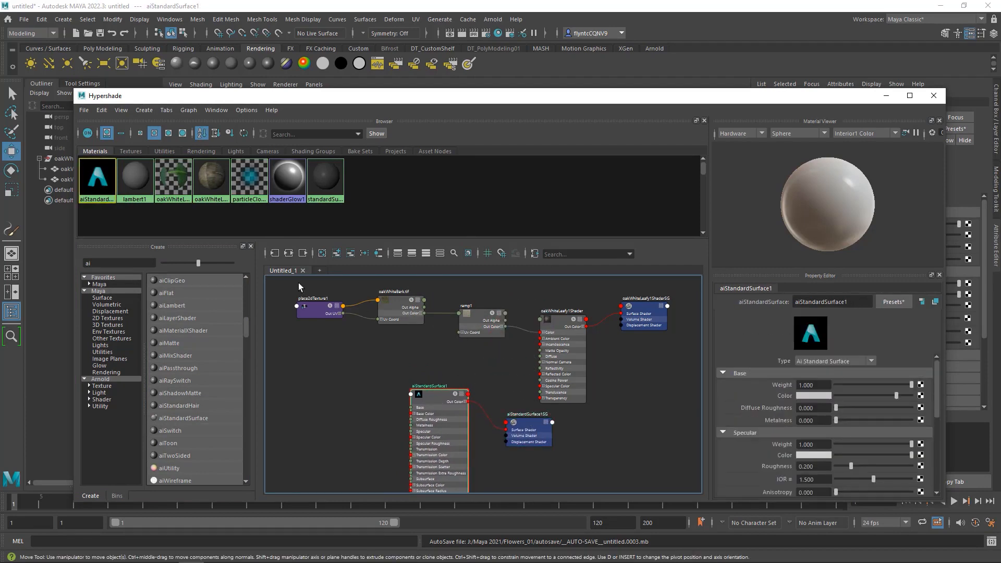
- Connect ramp1's Out Color to the new aiStandardSurface's Base Color and rename the shader Trunk_01
drag(298, 283, 425, 391)
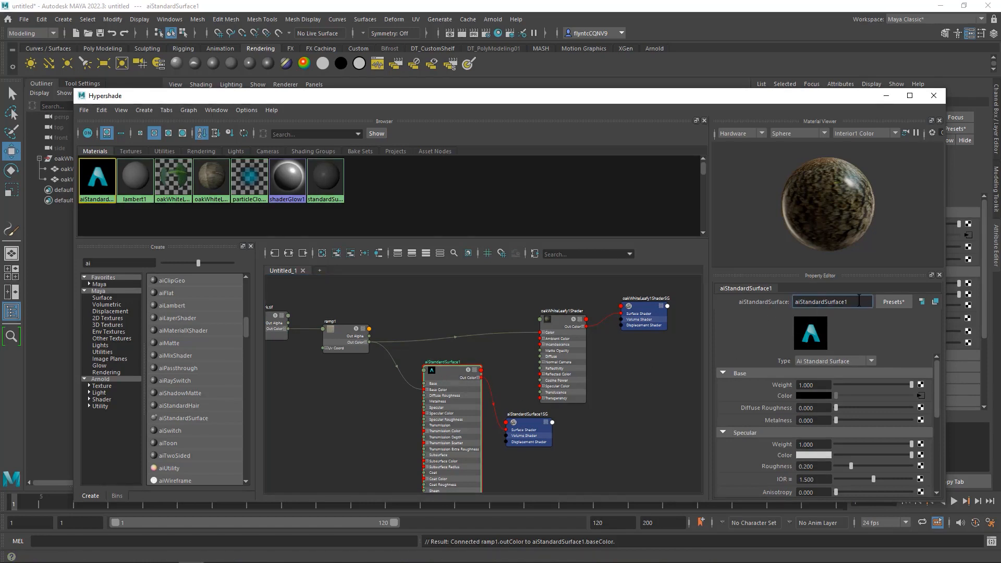
drag(789, 305, 787, 296)
text(Trunk_01)
click(644, 376)
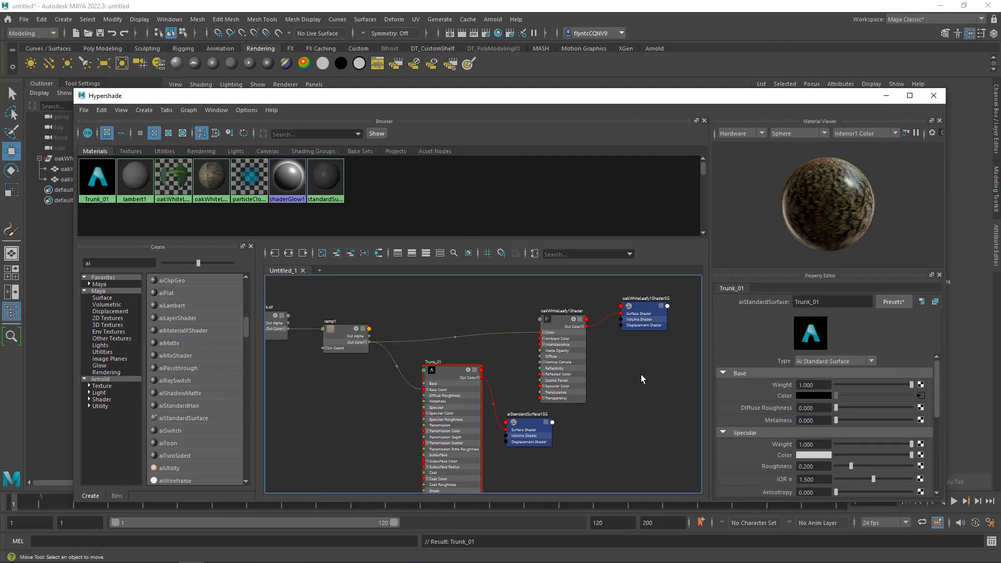
- Close Hypershade and assign the existing Trunk_01 material to the oak's trunk mesh
click(935, 96)
alt+drag(571, 317, 493, 347)
click(461, 253)
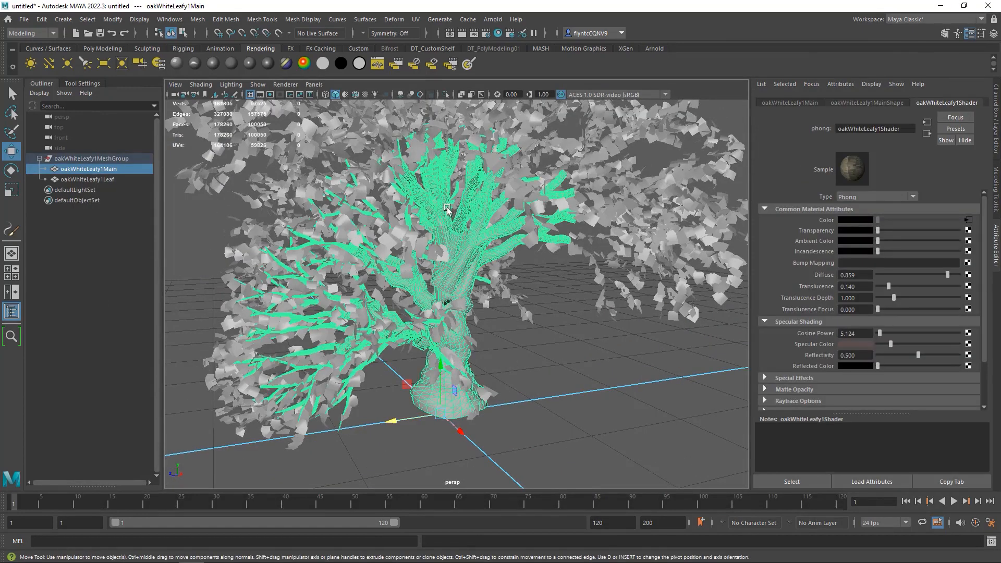
right_click(438, 176)
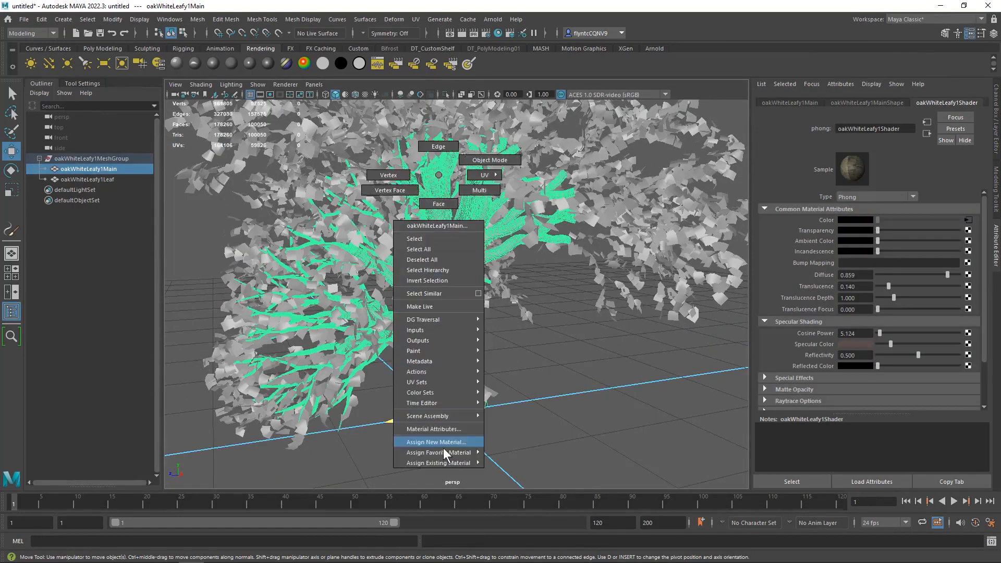
mouse_move(444, 462)
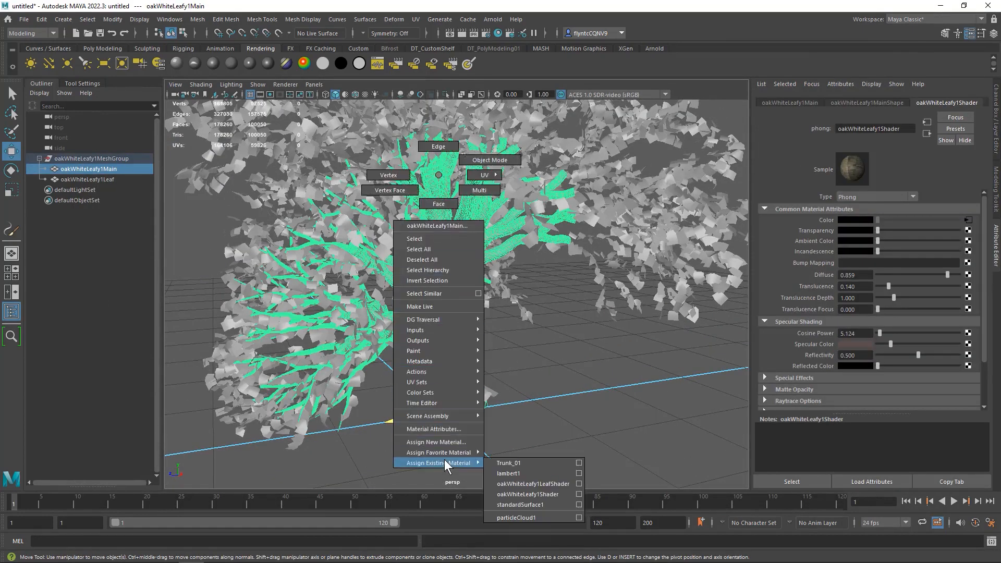
click(538, 463)
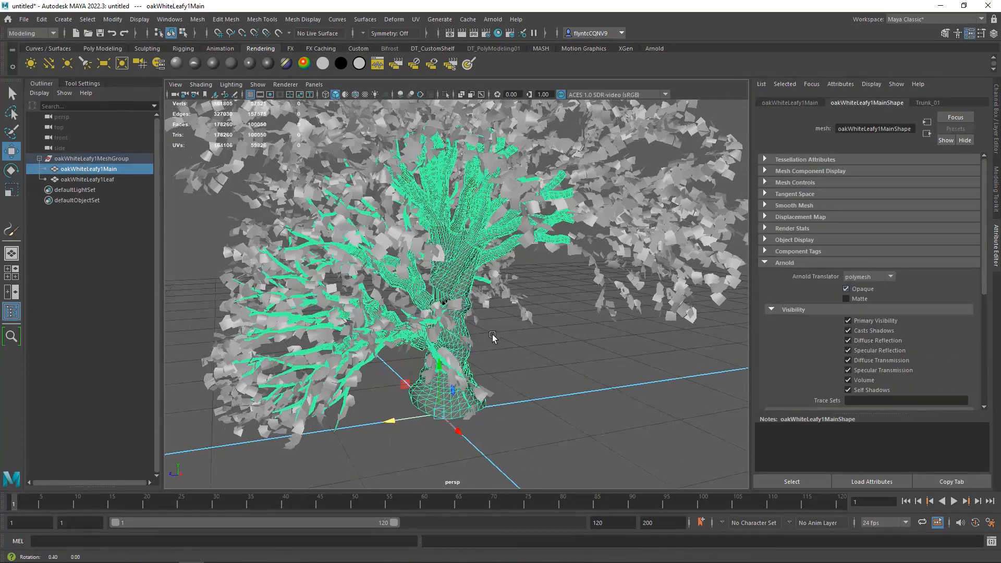
- Turn on textured display in the viewport and inspect the bark on the trunk with the mesh deselected
alt+drag(492, 335, 396, 346)
scroll(398, 348, down, 5)
scroll(402, 357, up, 10)
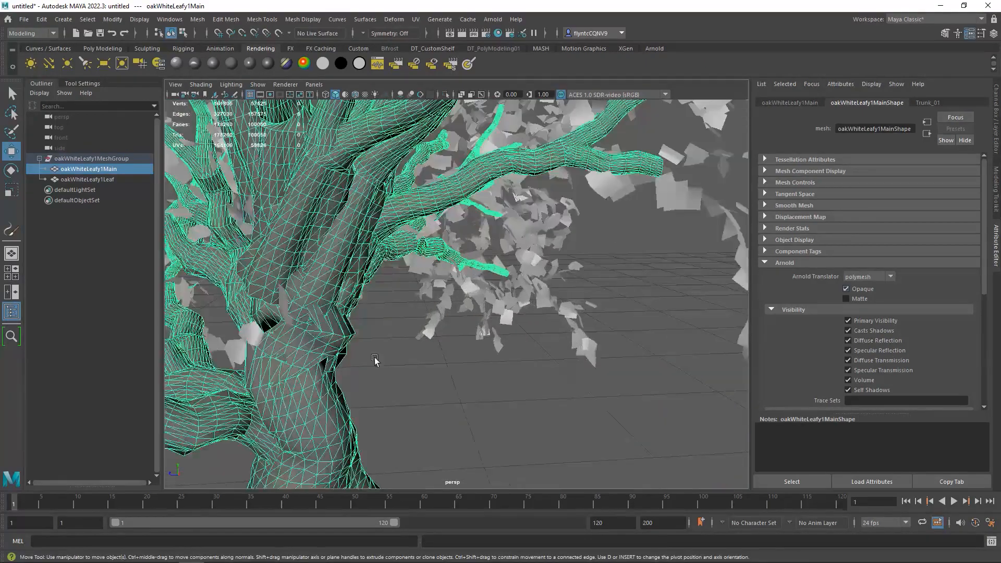
alt+middle_drag(375, 358, 434, 357)
alt+drag(434, 357, 420, 353)
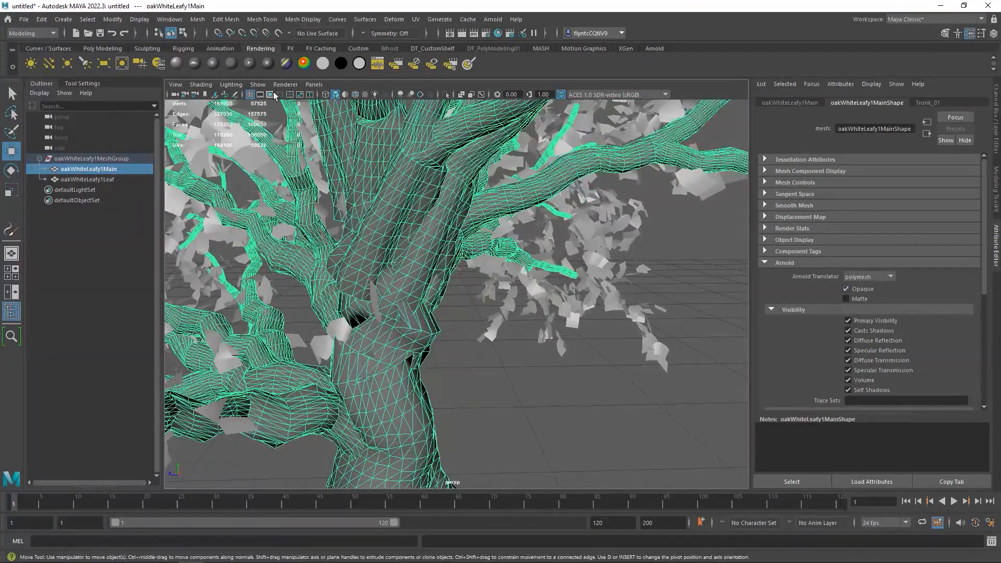
click(365, 95)
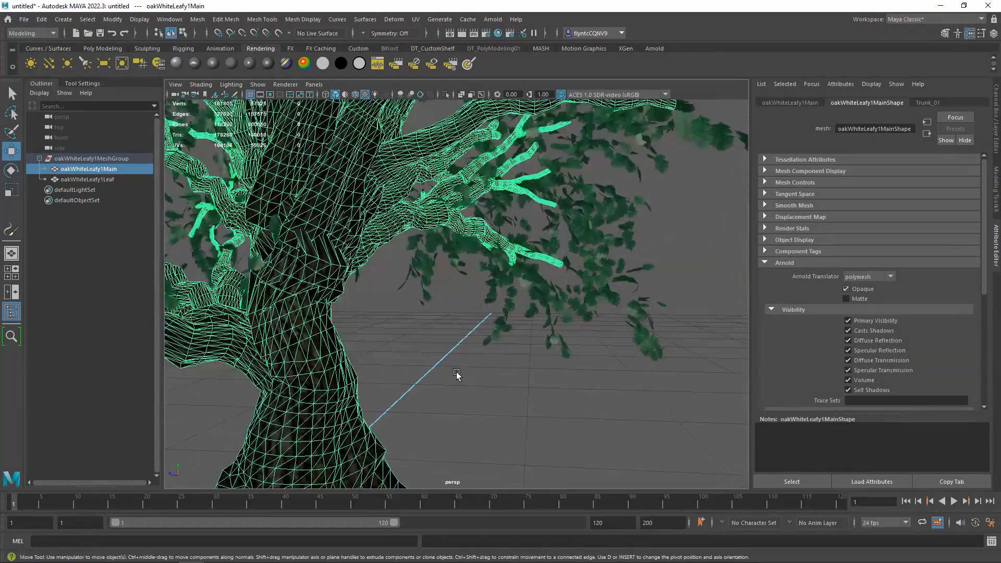
click(413, 362)
alt+drag(375, 375, 404, 412)
scroll(397, 383, down, 5)
- Select the oak's leaf mesh and graph the oakWhiteLeafy1LeafShader network in Hypershade
click(379, 177)
alt+drag(480, 274, 447, 290)
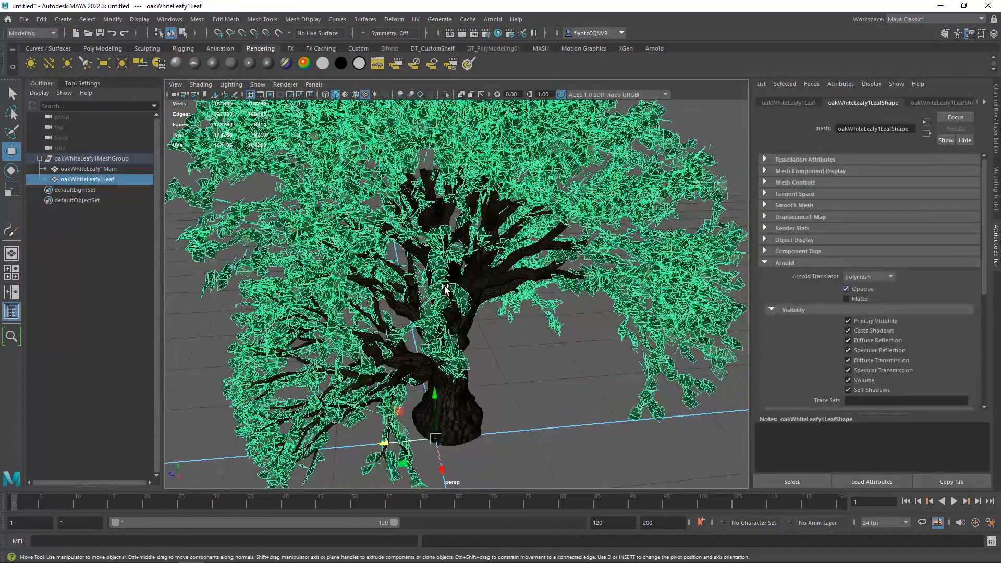
click(482, 276)
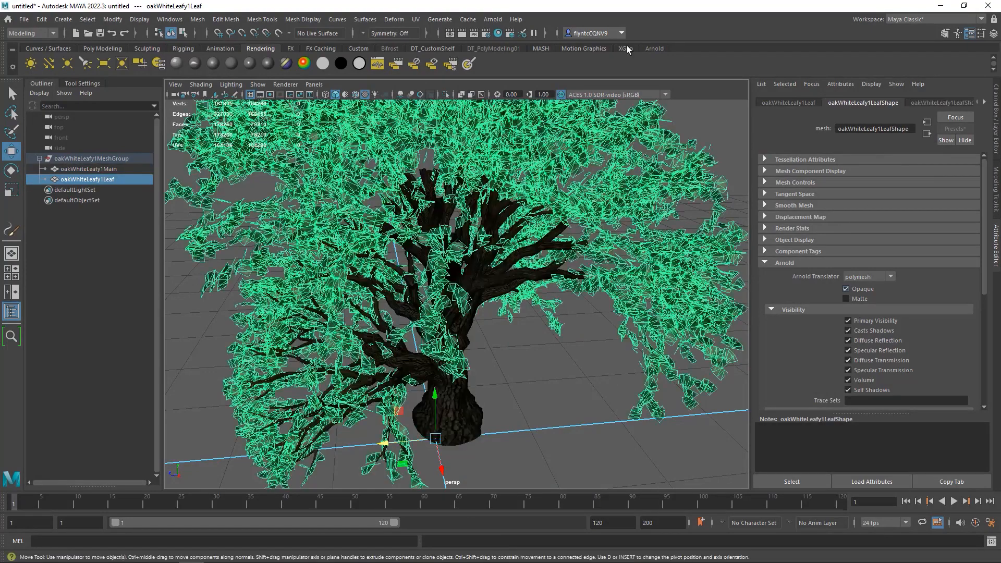
click(498, 32)
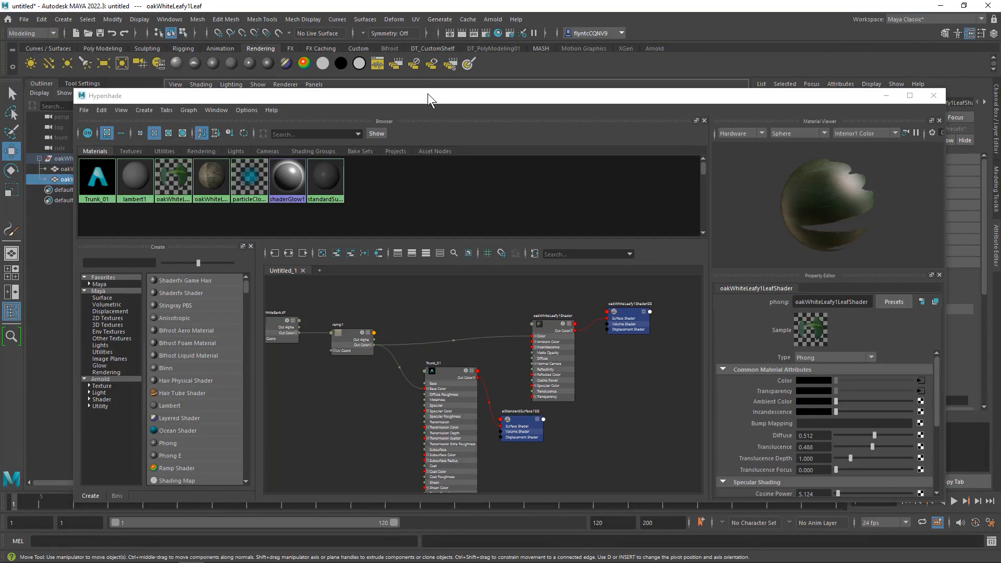
drag(428, 93, 421, 92)
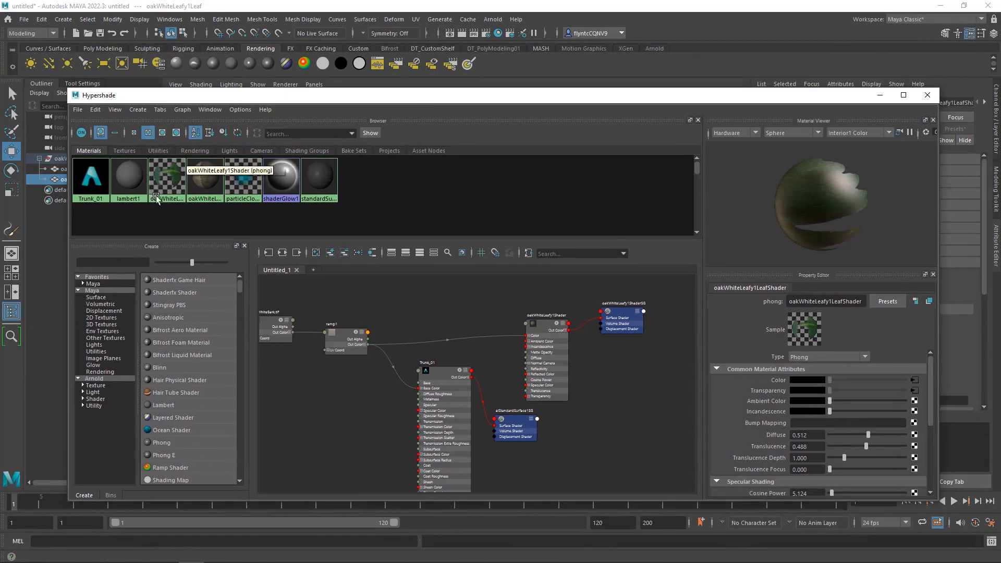
right_click(167, 179)
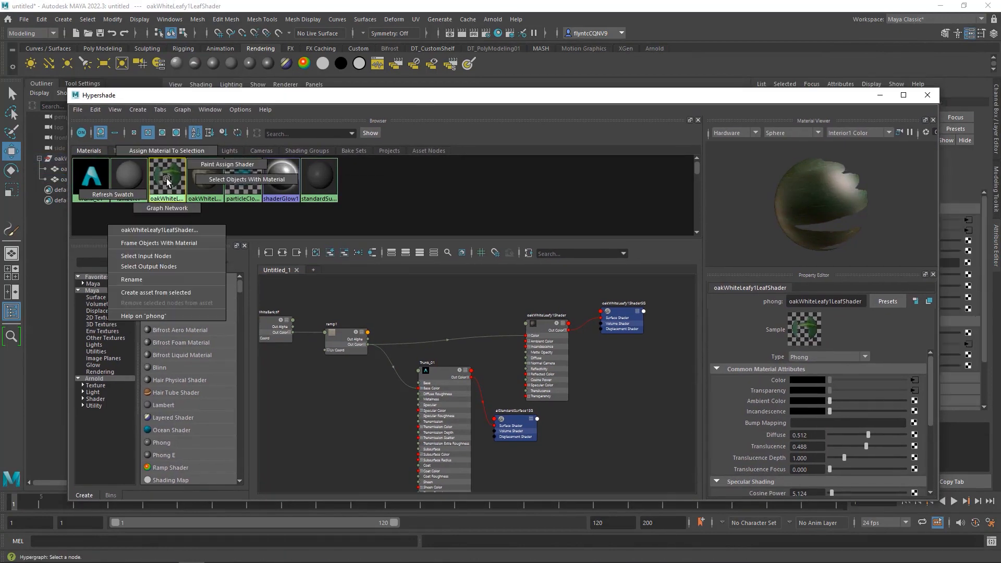
click(170, 206)
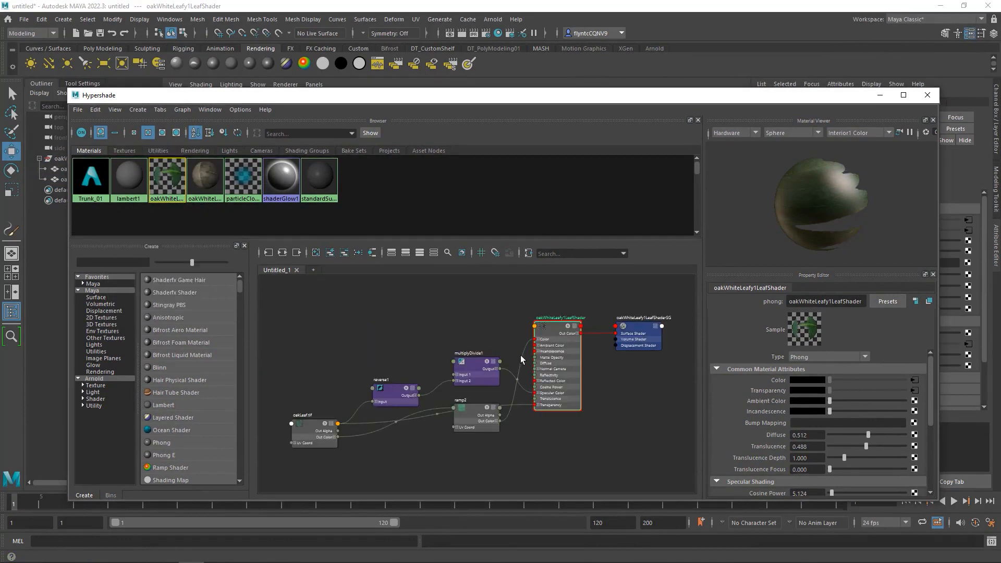
- Move the leaf shader's upstream nodes up in the graph and create a new aiStandardSurface below the network
drag(293, 315, 482, 472)
drag(465, 352, 440, 313)
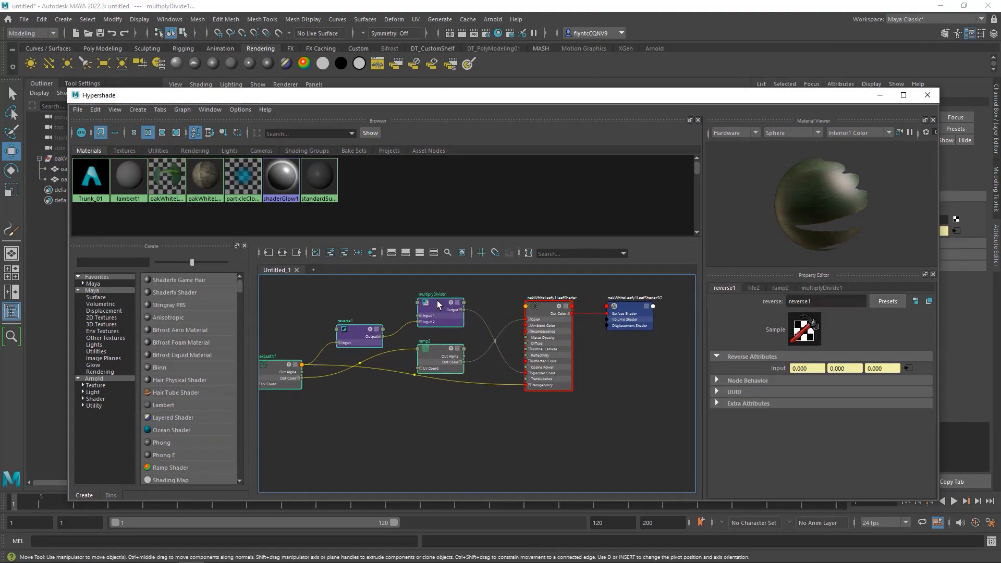
alt+middle_drag(521, 441, 492, 397)
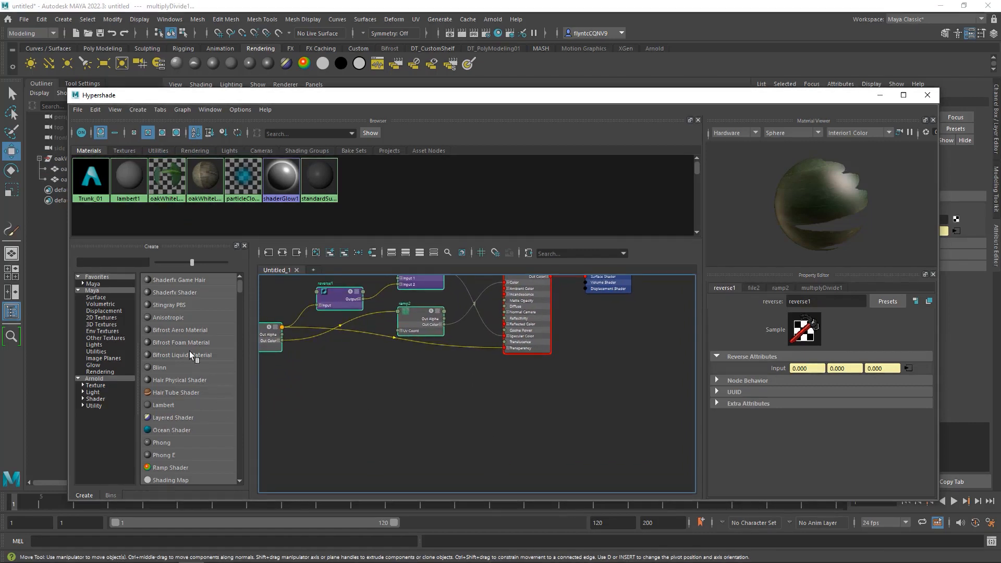
click(98, 262)
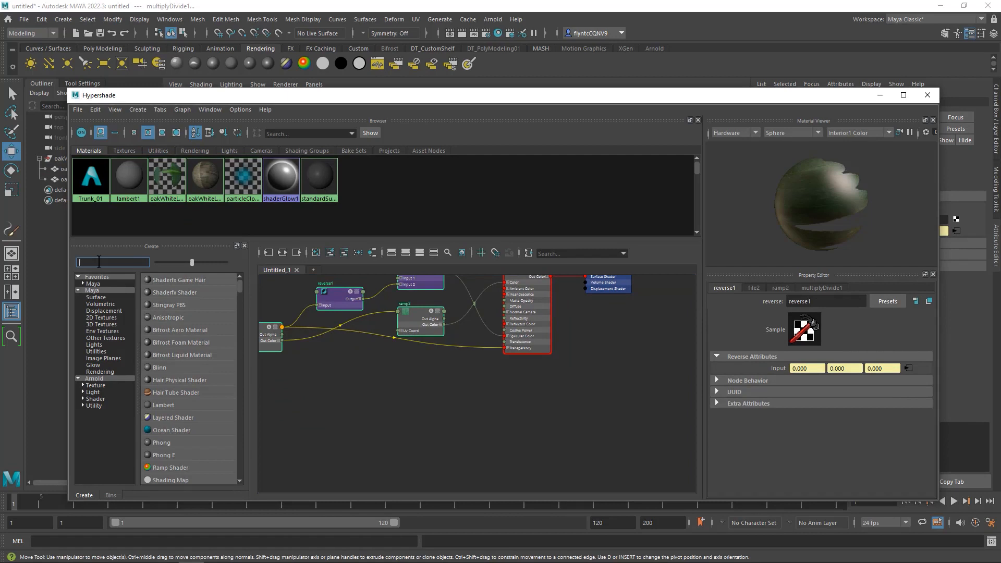
text(aista)
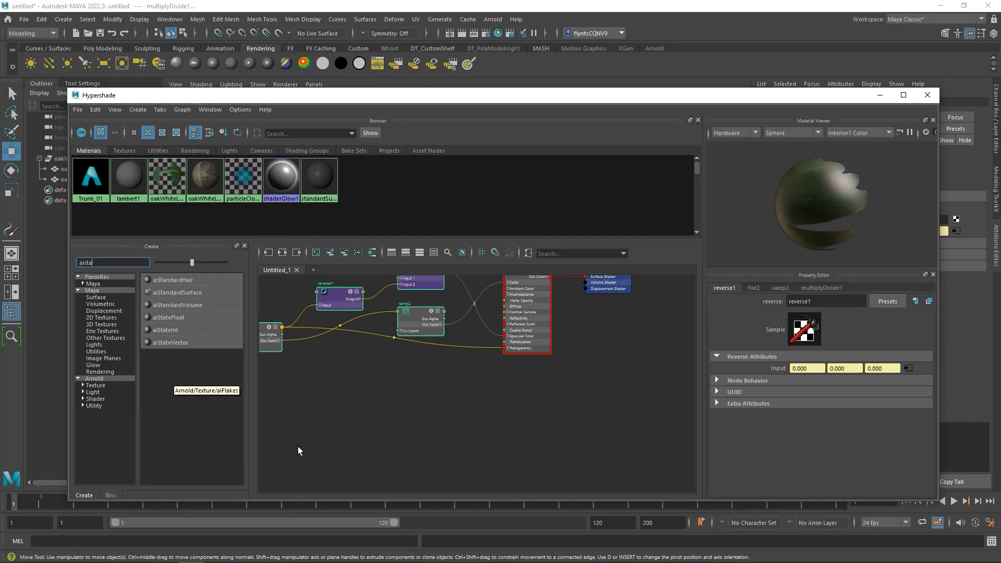
click(194, 292)
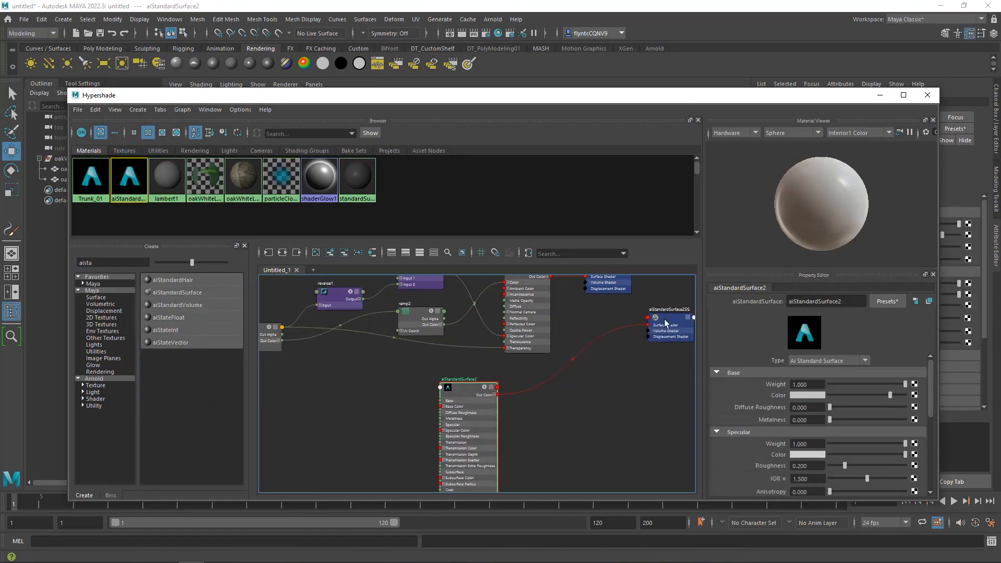
- Connect ramp2's Out Color to the new aiStandardSurface's Base Color and set its specular Roughness to 1
drag(666, 324, 617, 361)
click(455, 389)
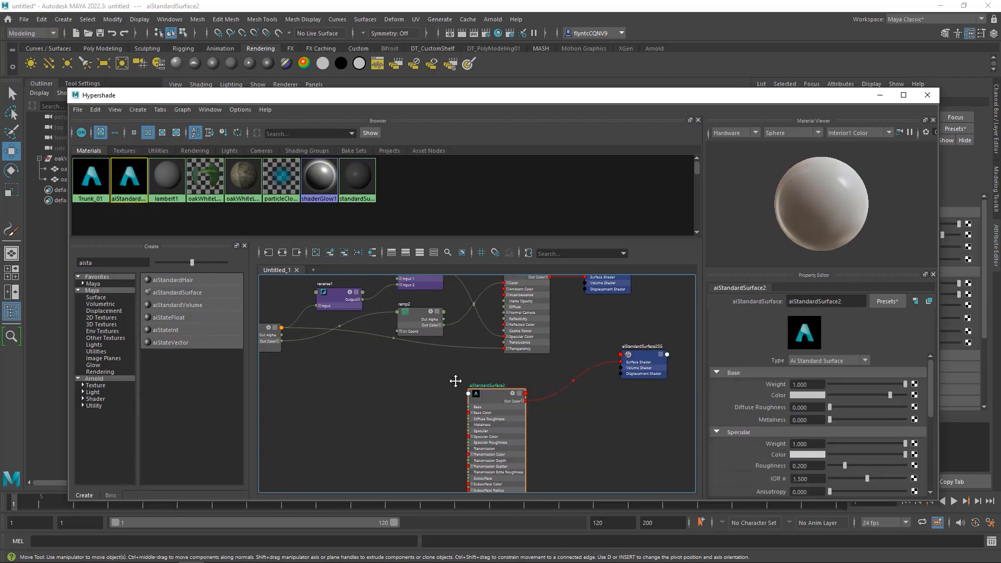
alt+middle_drag(457, 381, 428, 415)
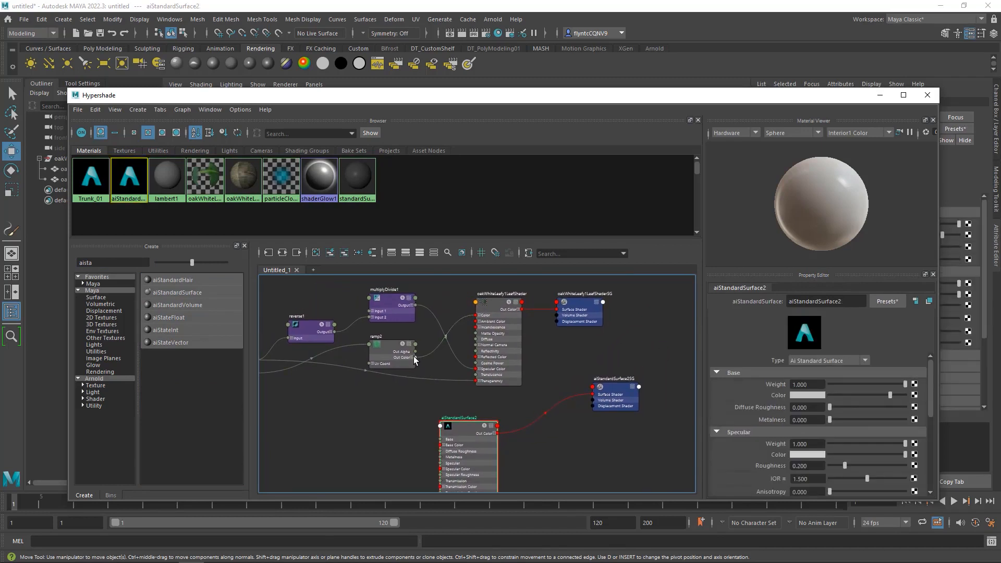
drag(425, 384, 482, 427)
drag(615, 391, 607, 393)
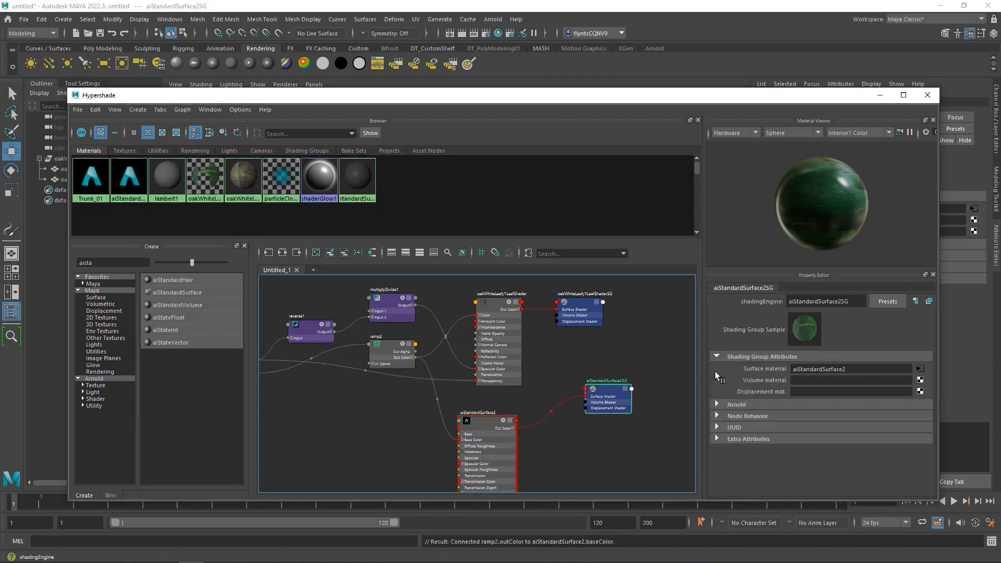
click(478, 424)
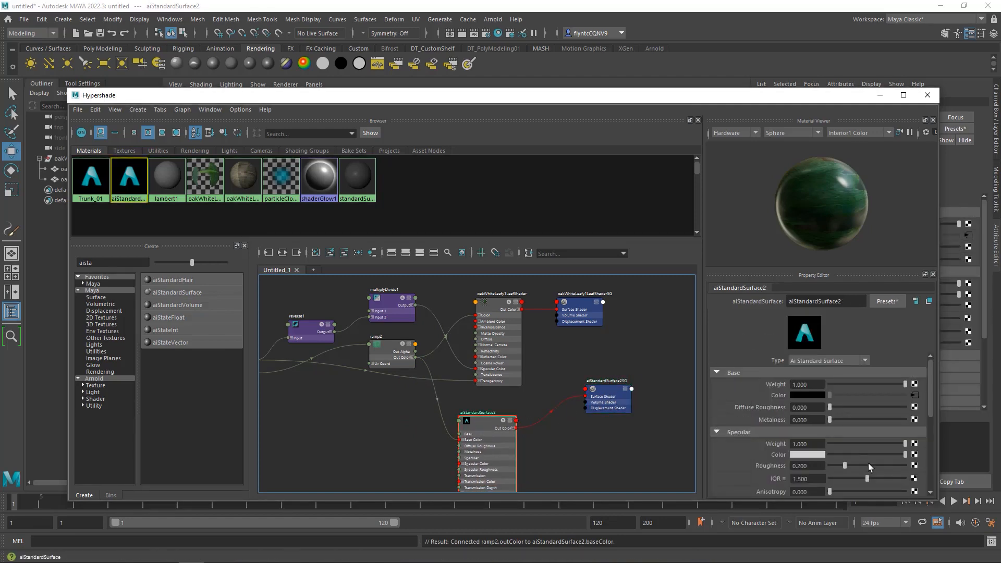
drag(844, 465, 913, 468)
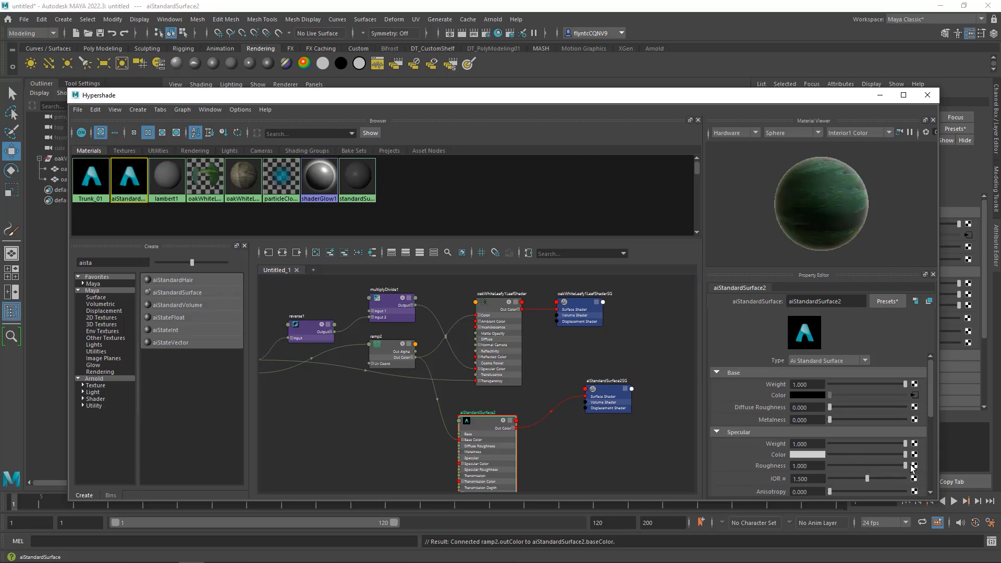
- Expand the Opacity attribute on the aiStandardSurface2 node into its R, G and B channels
alt+middle_drag(571, 450, 589, 455)
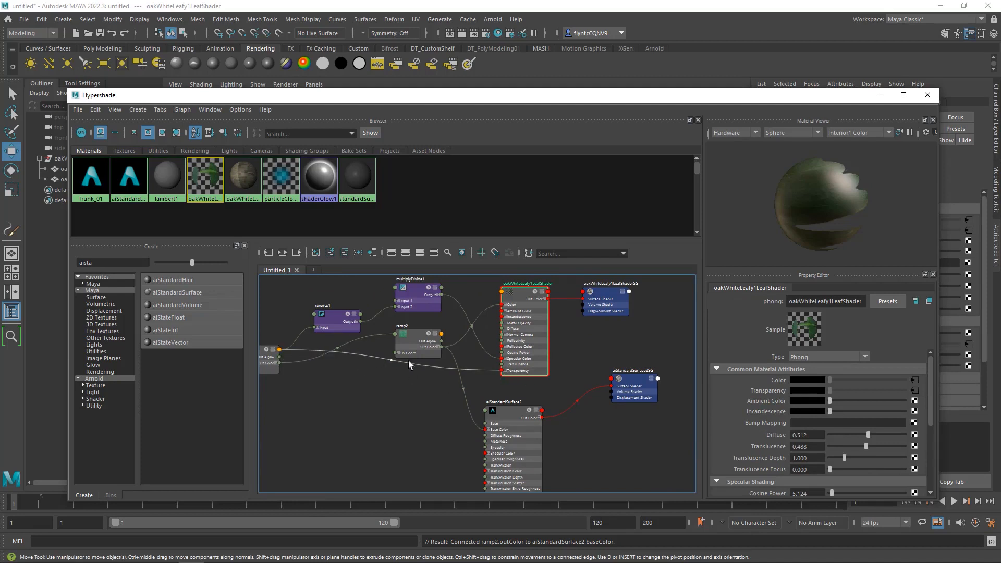
alt+middle_drag(387, 377, 445, 373)
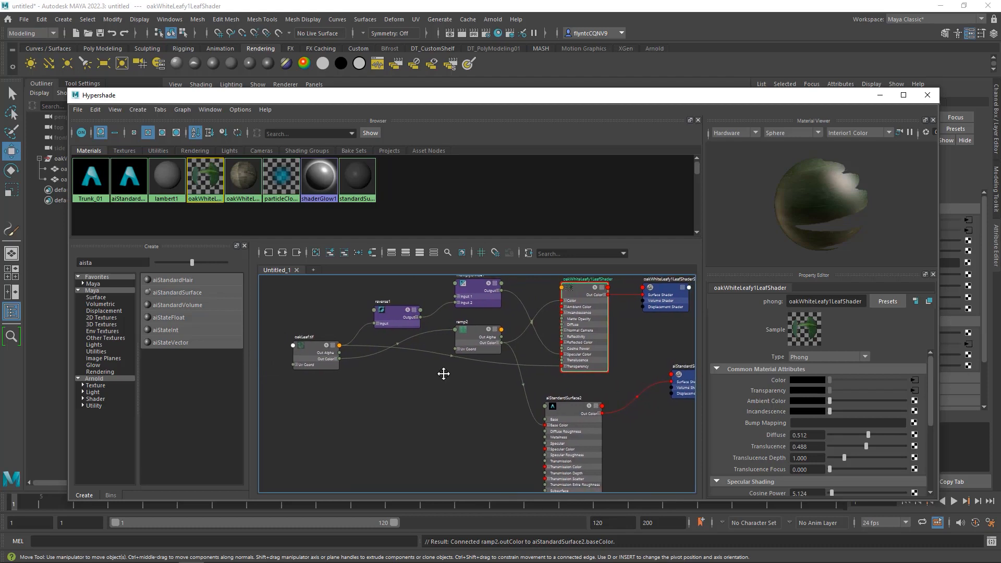
alt+middle_drag(383, 381, 403, 364)
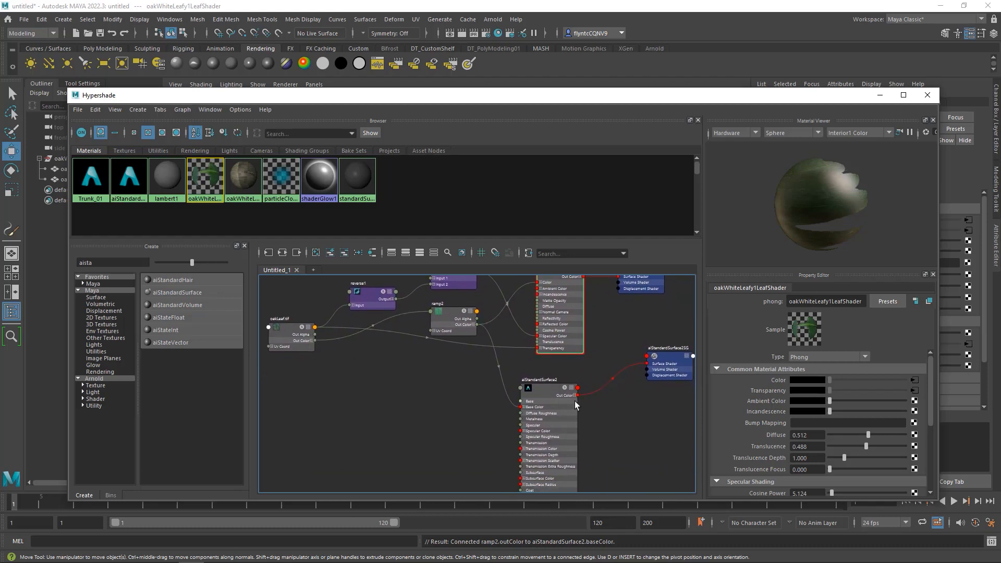
drag(545, 396, 538, 378)
alt+middle_drag(409, 438, 369, 365)
scroll(479, 446, down, 2)
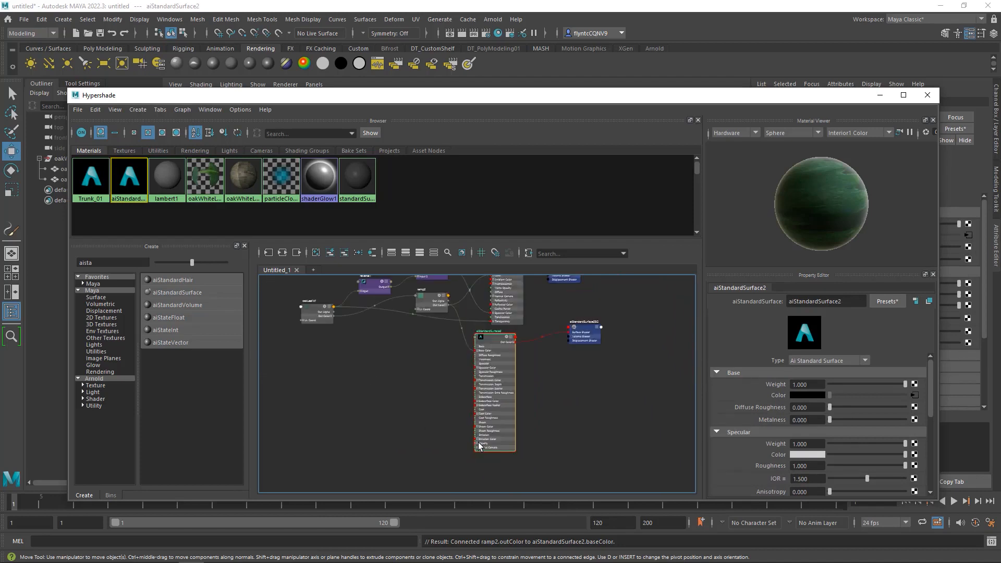
scroll(479, 446, up, 6)
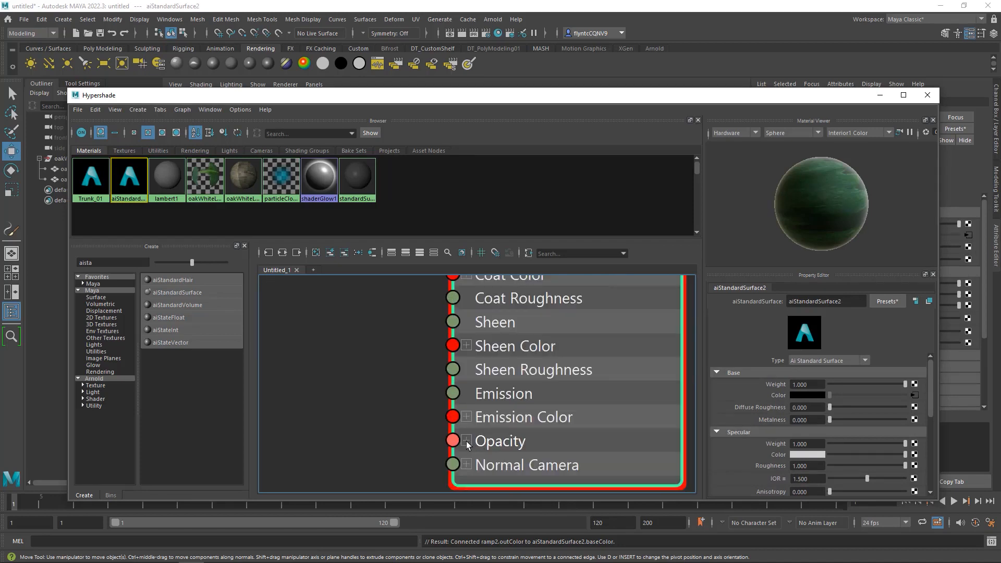
click(467, 442)
alt+middle_drag(421, 431, 432, 380)
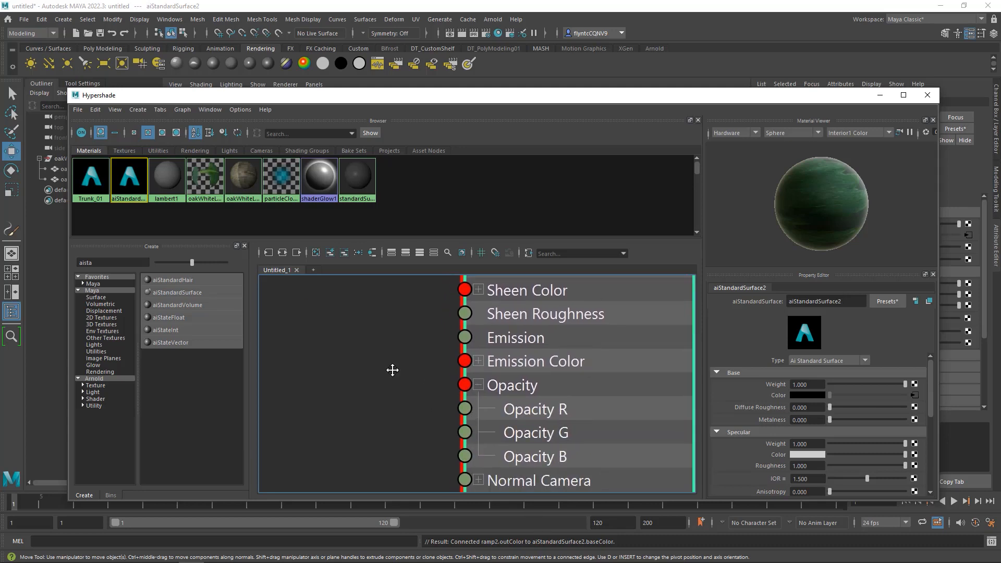
scroll(488, 400, down, 6)
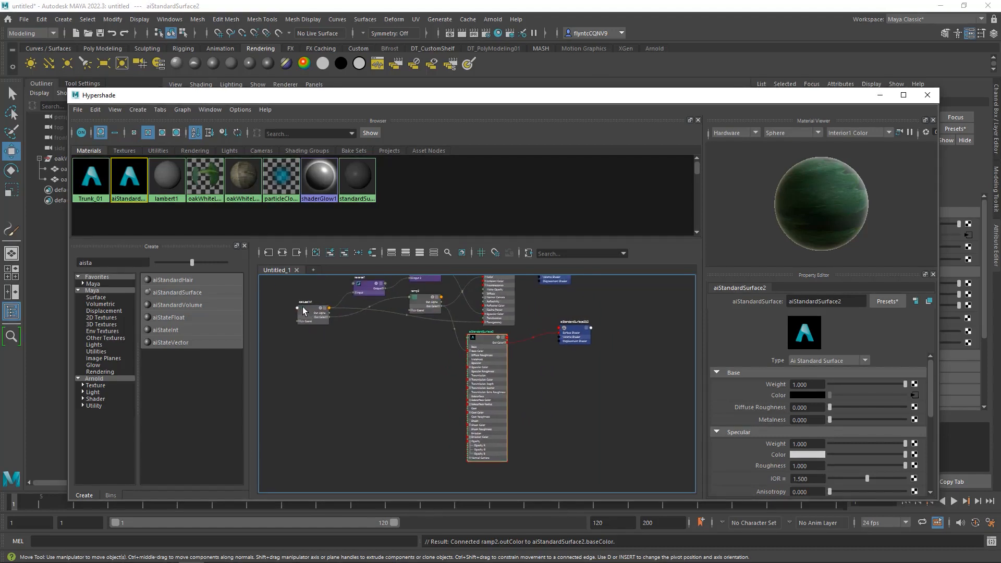
- Move the oakLeaf.tif node beside the new shader and connect its Out Alpha to Opacity R, Opacity G and Opacity B
drag(304, 311, 352, 412)
scroll(376, 401, up, 6)
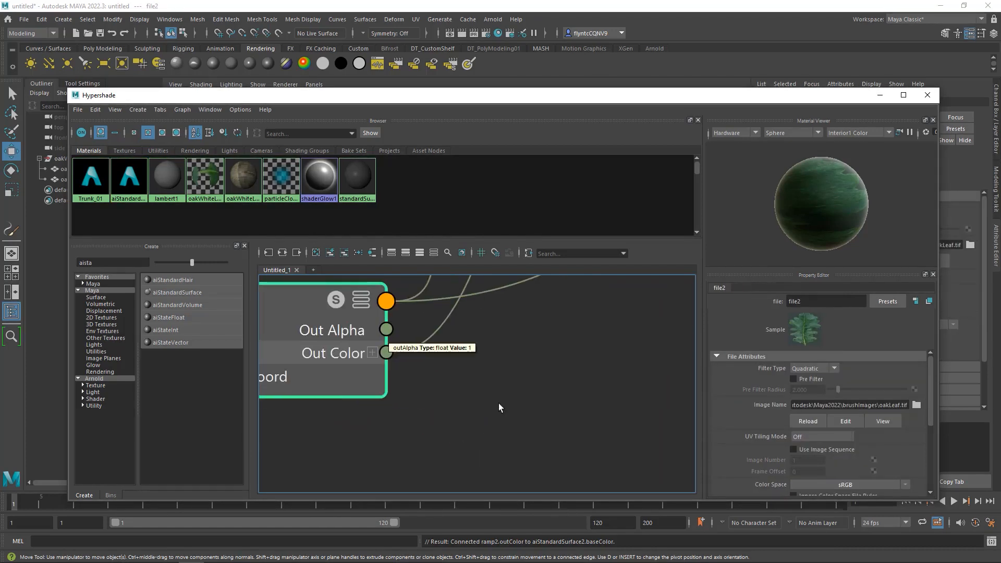
scroll(498, 402, down, 5)
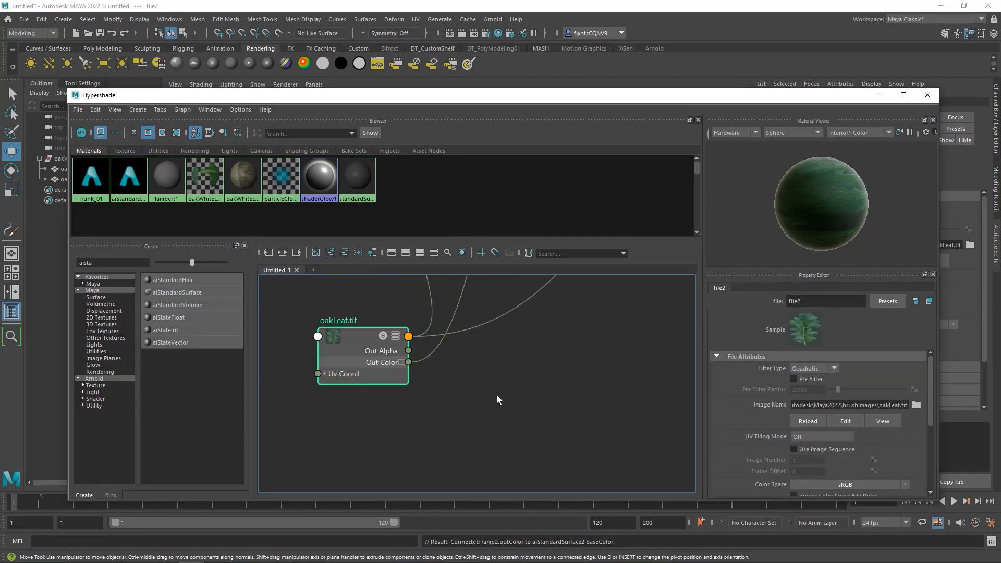
scroll(497, 397, down, 2)
alt+middle_drag(514, 401, 441, 366)
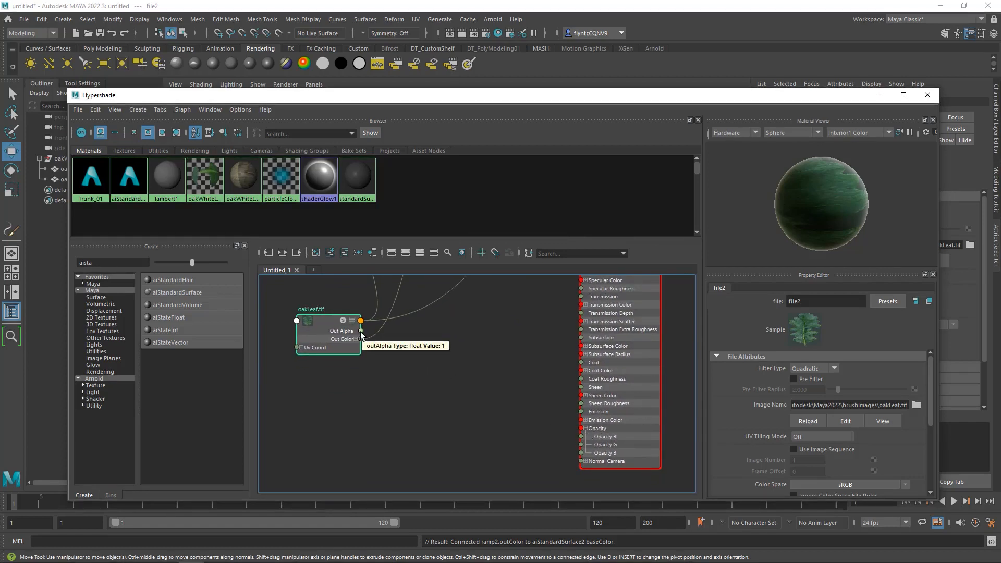
drag(361, 331, 582, 439)
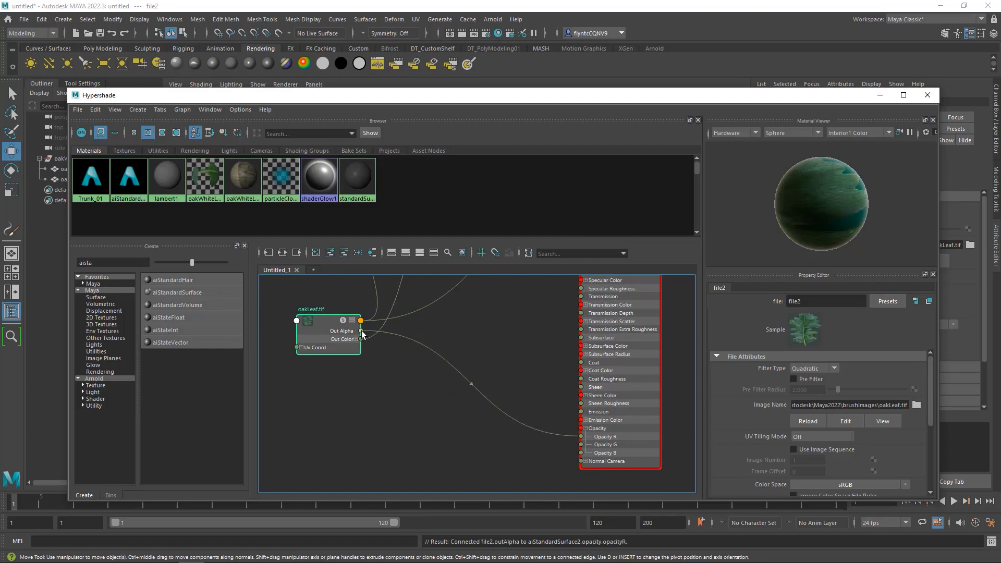
drag(437, 370, 560, 445)
drag(408, 374, 580, 445)
drag(364, 337, 581, 453)
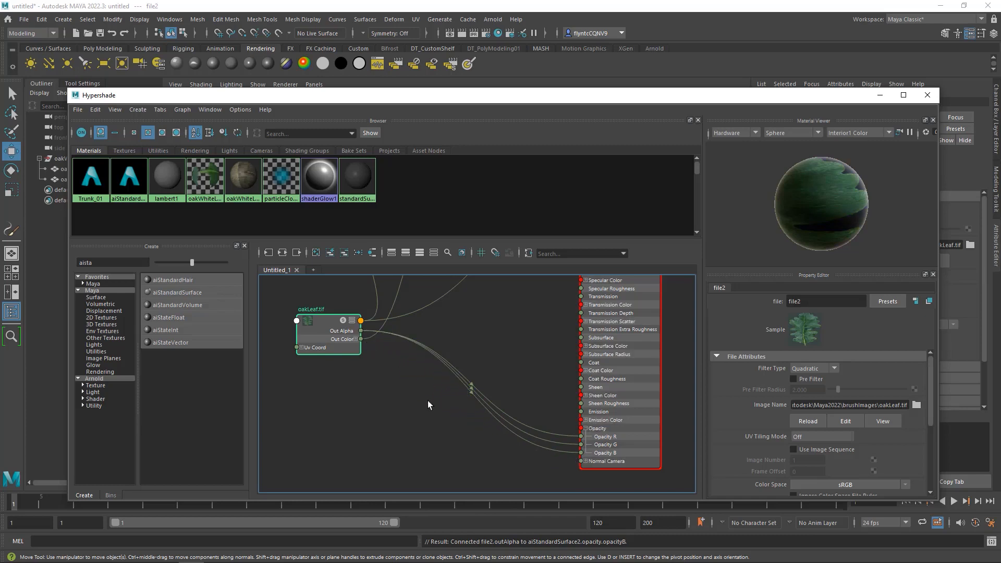
- Rename the aiStandardSurface2 shader Leaf_01
scroll(551, 332, down, 4)
alt+middle_drag(549, 330, 487, 357)
scroll(508, 420, down, 2)
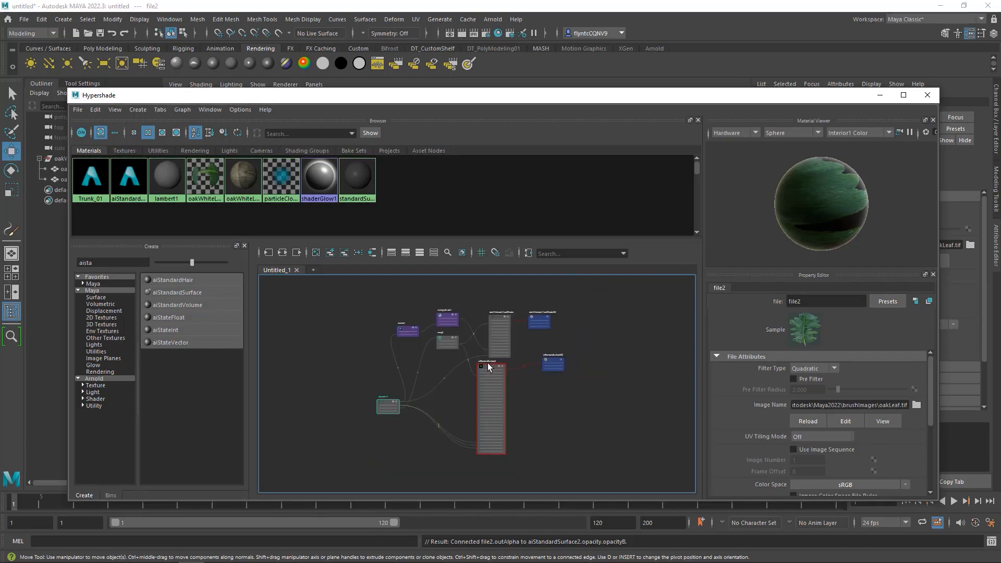
scroll(489, 366, up, 2)
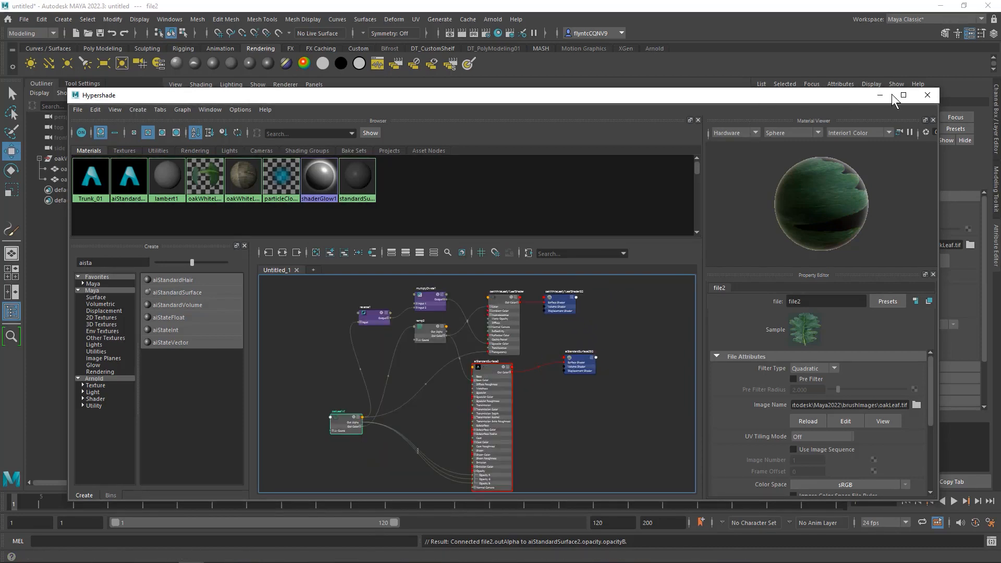
click(499, 381)
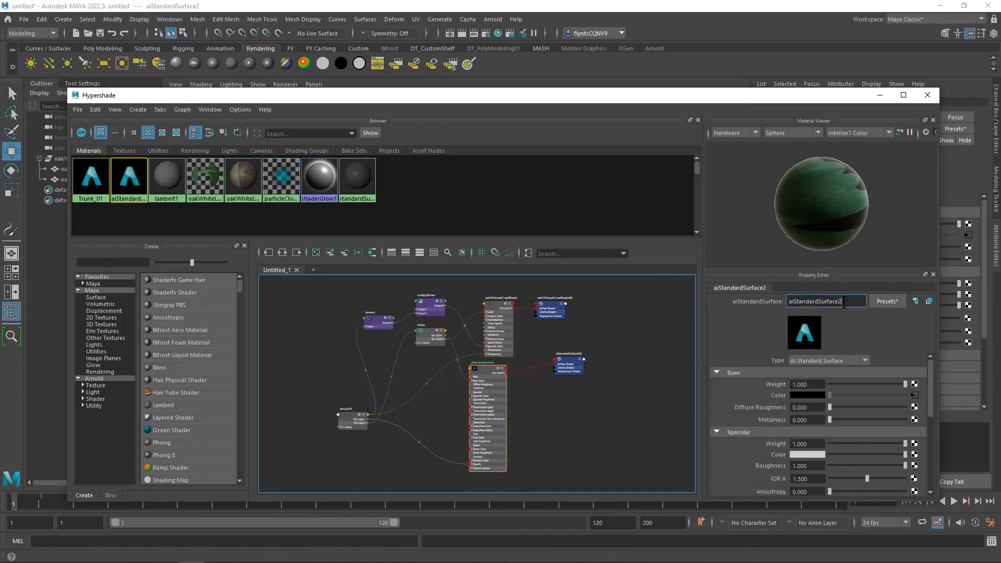
drag(845, 302, 727, 304)
text(Leaf_01)
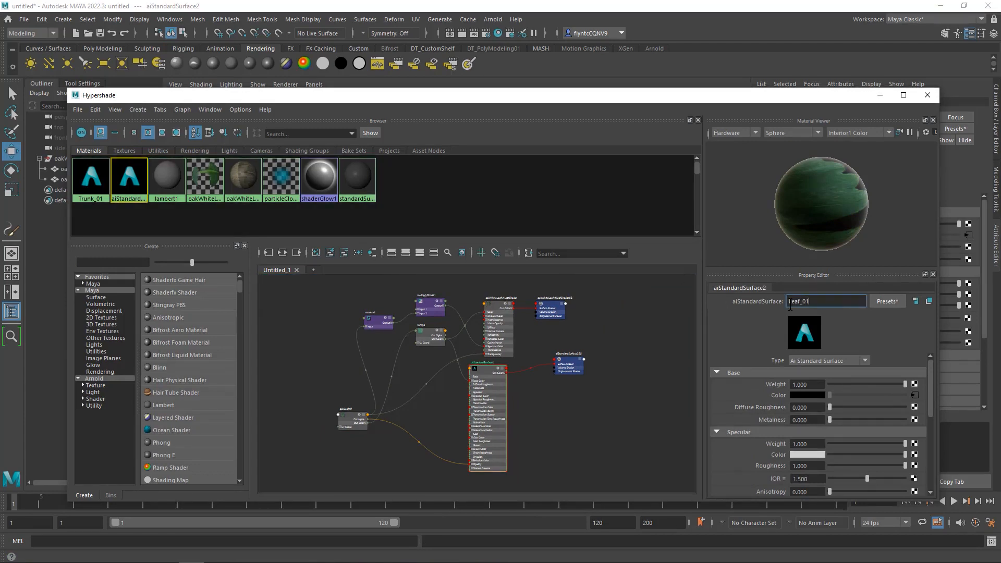
key(Return)
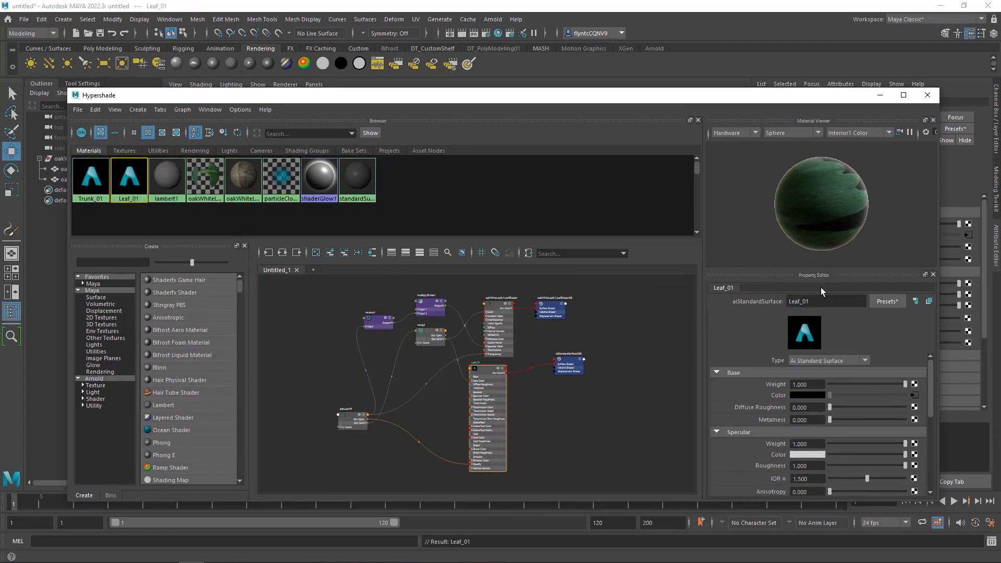
- Close Hypershade and assign the existing Leaf_01 material to the oak's leaf mesh
click(927, 96)
click(451, 132)
right_drag(452, 131, 521, 418)
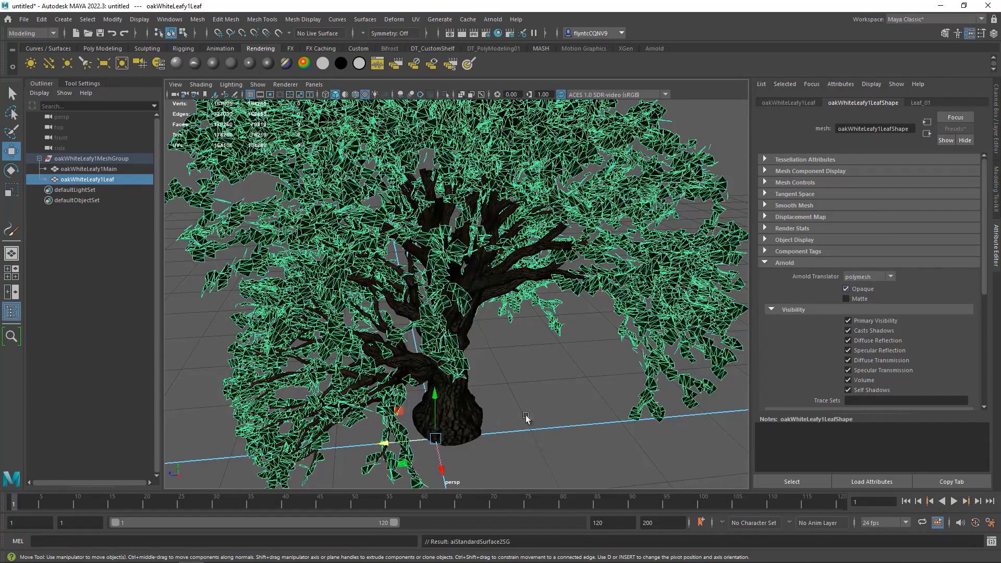
- Deselect the leaf mesh and examine the leaves' texture and transparency up close in the viewport
alt+drag(499, 369, 619, 325)
click(510, 362)
scroll(333, 276, down, 4)
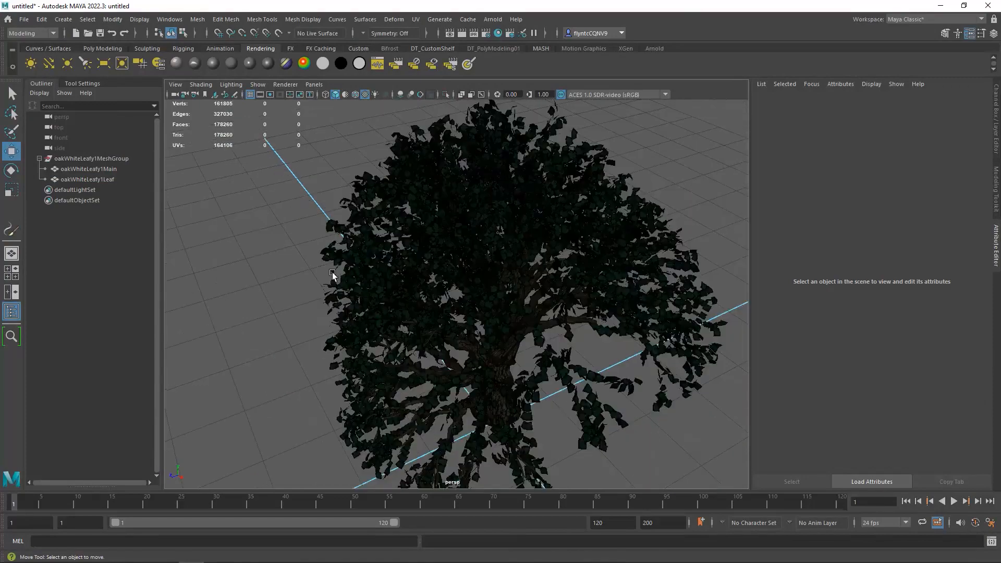
scroll(350, 285, up, 1)
scroll(350, 285, up, 10)
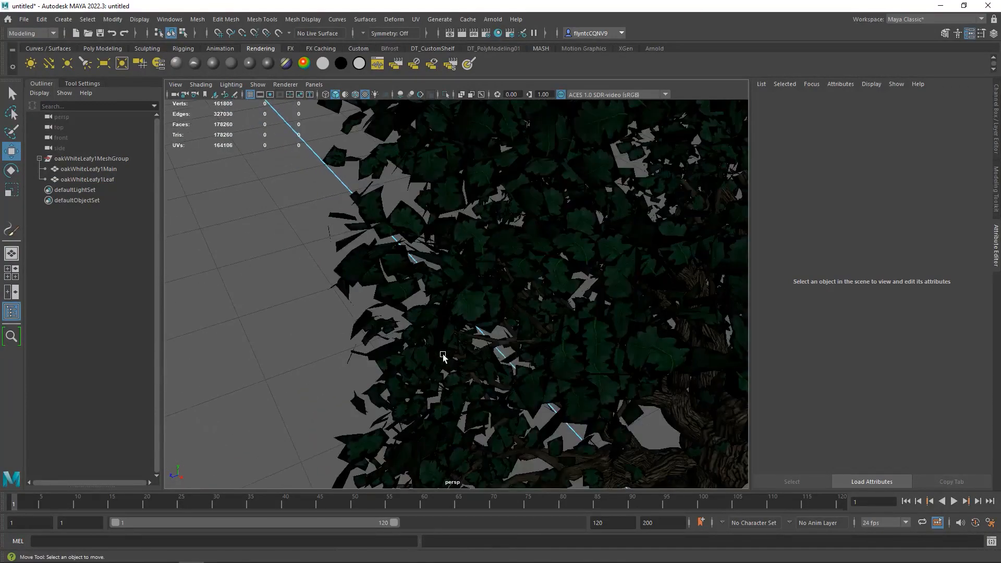
alt+middle_drag(429, 346, 436, 268)
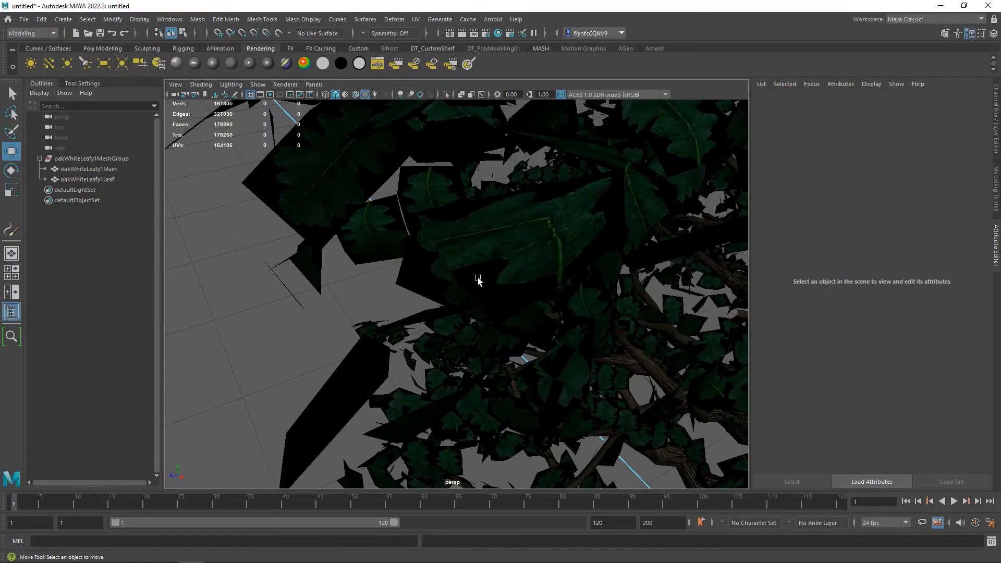
alt+drag(477, 278, 475, 286)
alt+middle_drag(475, 287, 477, 278)
alt+right_drag(478, 278, 482, 261)
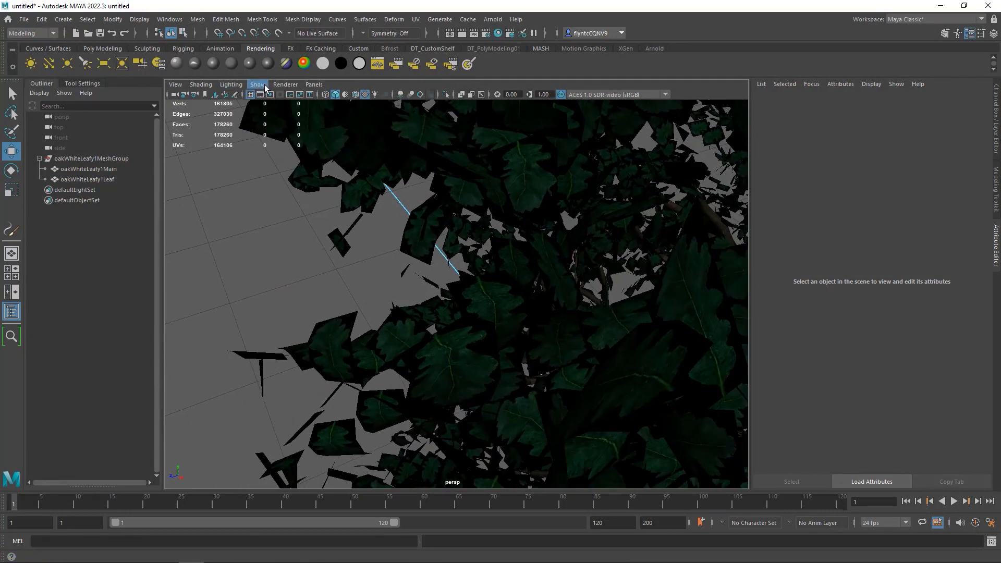
- Set the Viewport 2.0 Transparency Algorithm to Alpha Cut and close the renderer settings
click(291, 87)
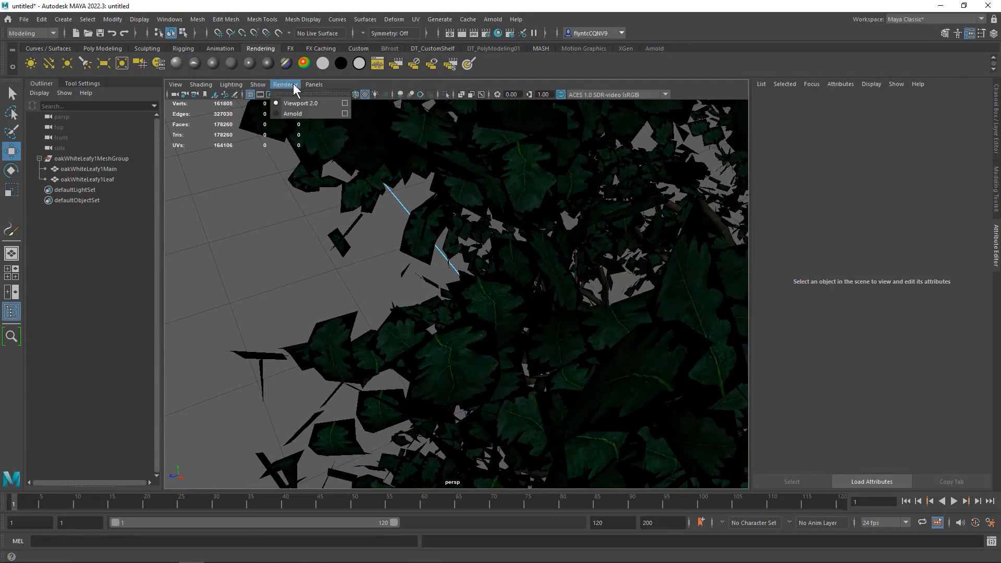
click(349, 104)
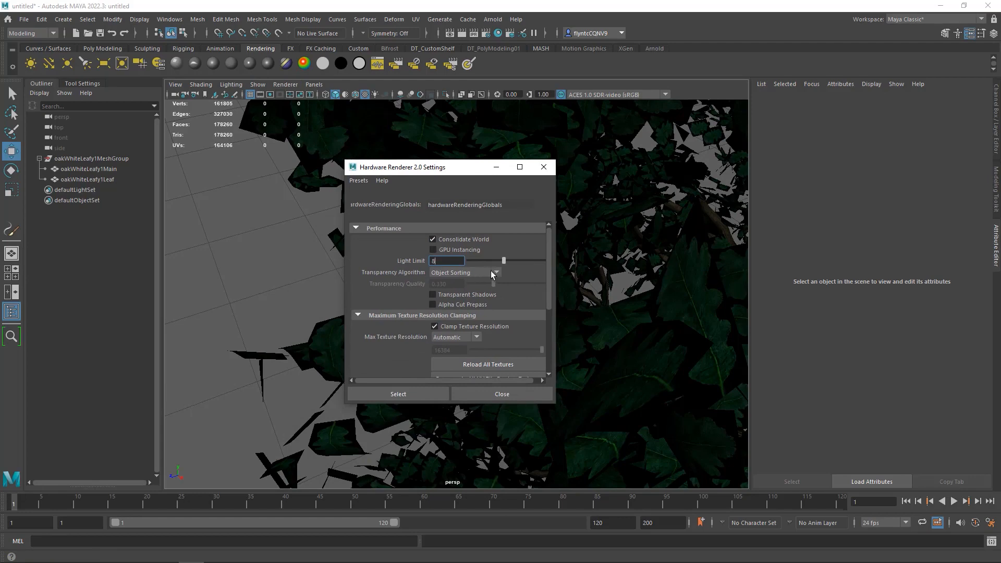
click(497, 273)
click(487, 329)
click(544, 167)
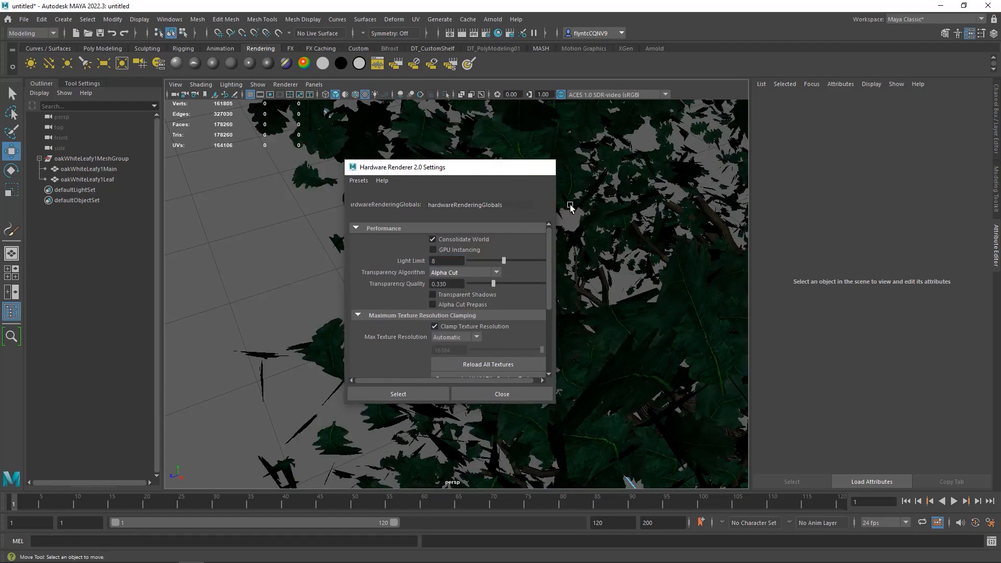
- Scale the whole oakWhiteLeafy1MeshGroup up uniformly to about 5.84 from its base
scroll(669, 385, up, 3)
scroll(669, 385, down, 10)
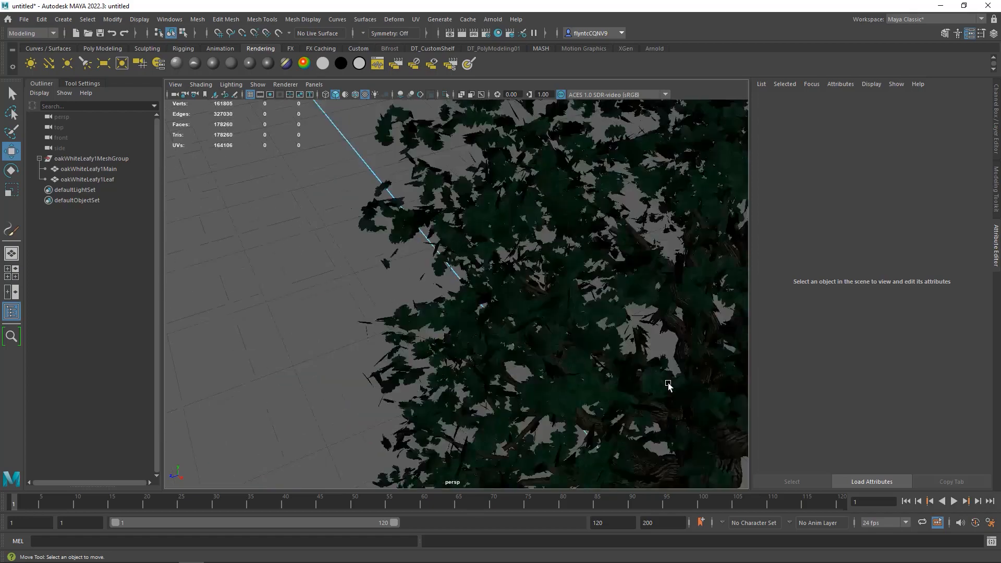
scroll(604, 363, down, 8)
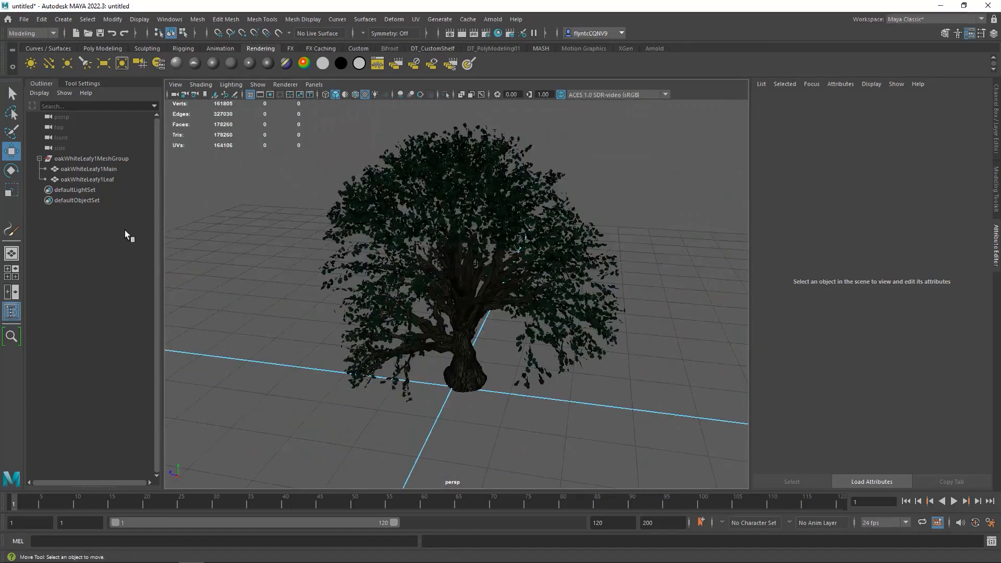
click(89, 158)
alt+drag(515, 360, 490, 365)
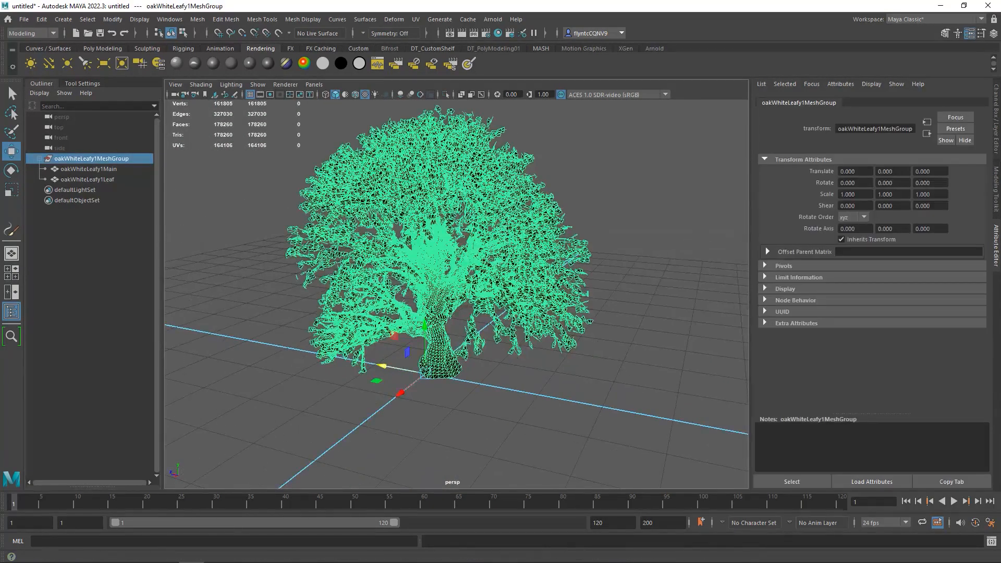
click(12, 189)
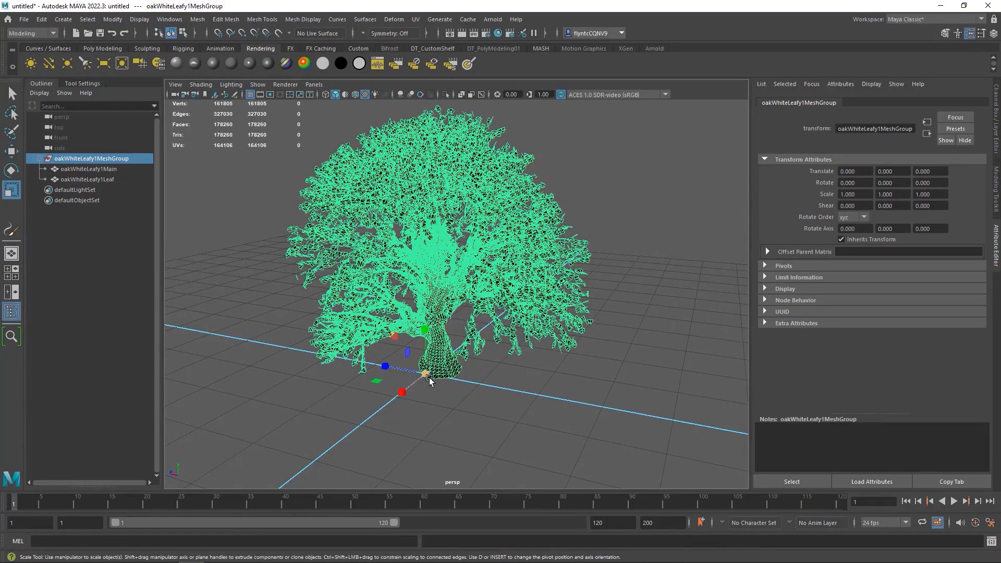
drag(425, 373, 876, 270)
scroll(557, 349, up, 3)
scroll(556, 349, down, 8)
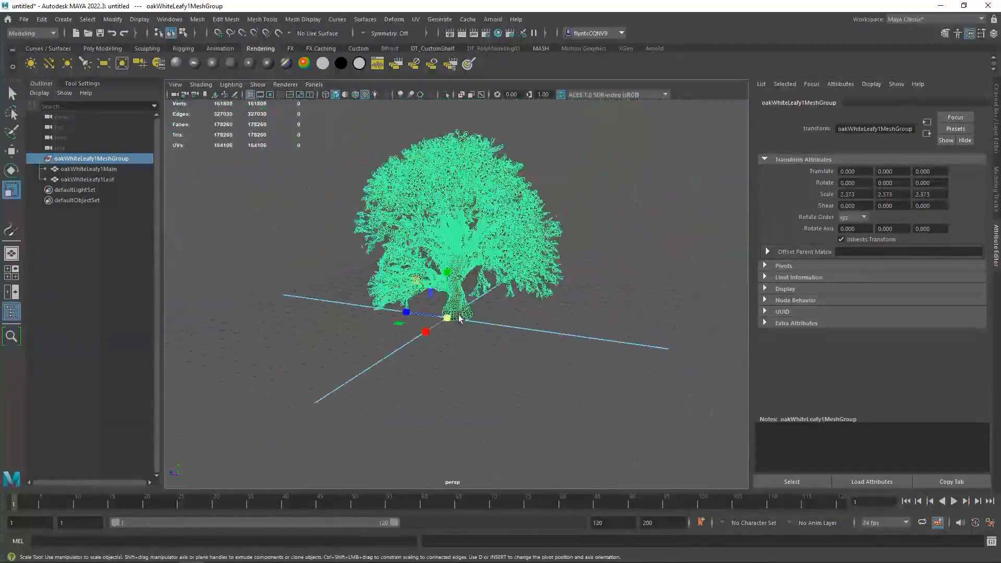
drag(447, 318, 569, 307)
scroll(477, 328, down, 4)
drag(447, 308, 458, 311)
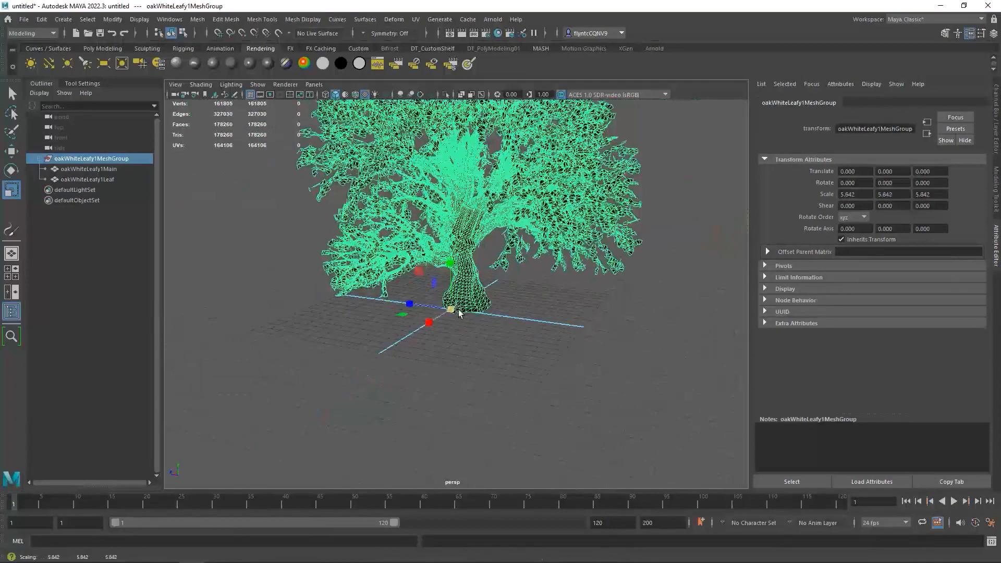
alt+middle_drag(505, 313, 508, 384)
alt+drag(507, 385, 479, 373)
alt+middle_drag(479, 373, 492, 394)
alt+drag(492, 394, 482, 394)
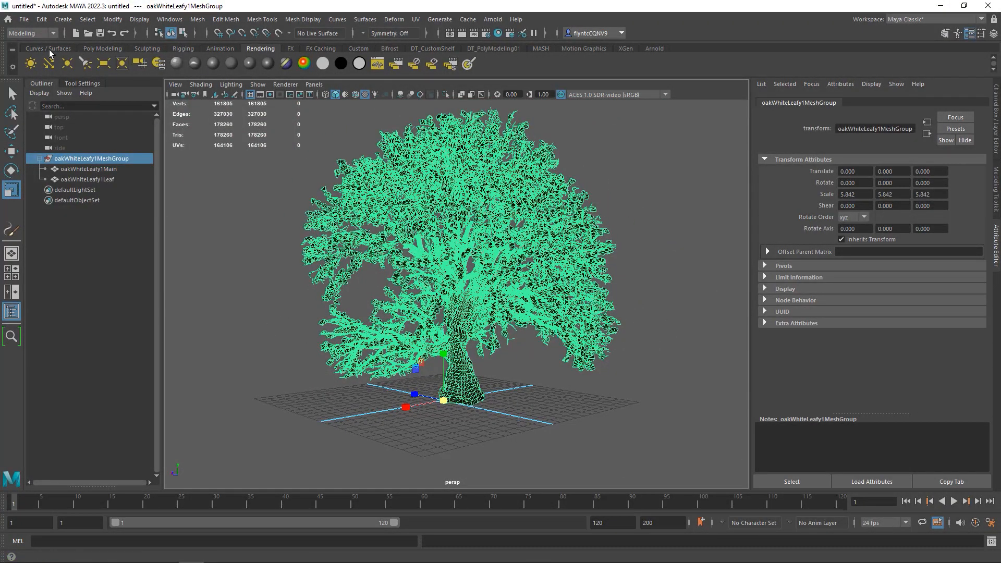
- Create a polygon plane beneath the oak and scale it uniformly to about 70.3 as the ground
click(103, 48)
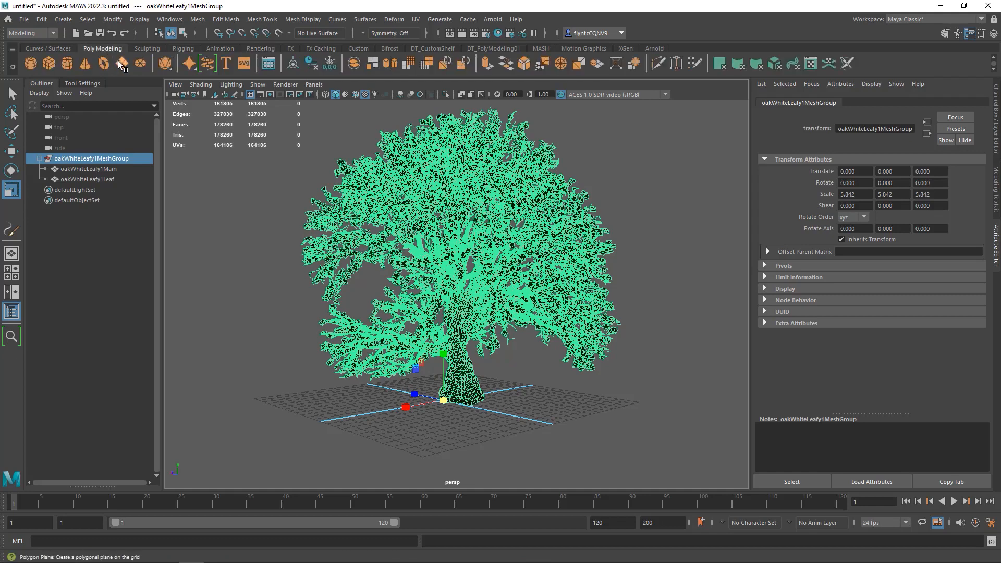
click(122, 63)
drag(438, 407, 887, 393)
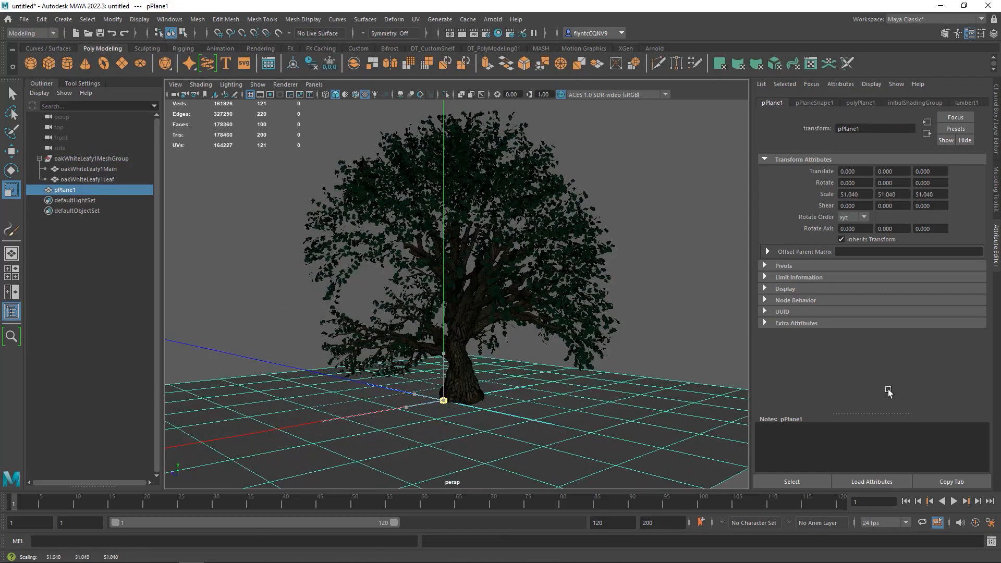
- Add an Arnold Skydome Light to the scene
click(493, 19)
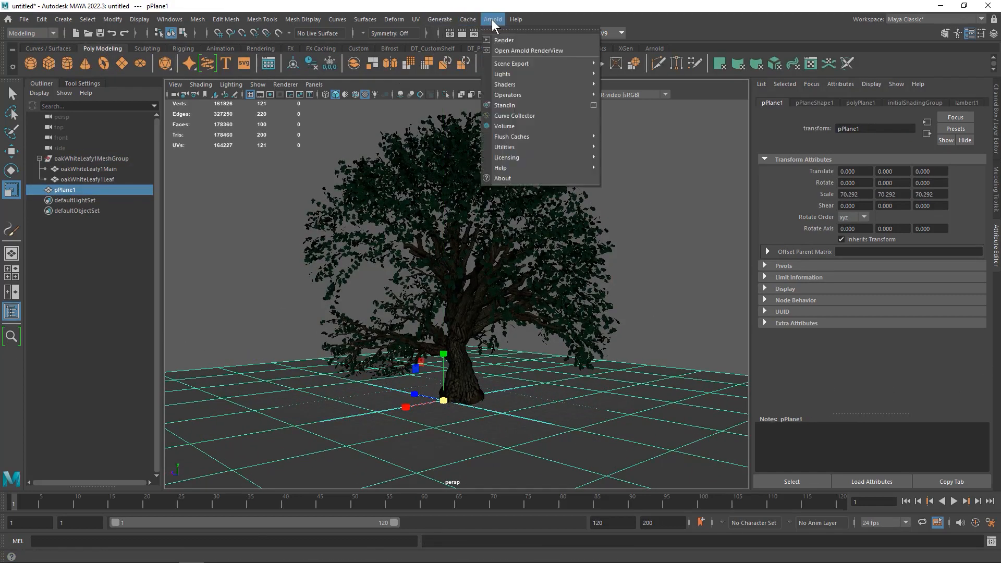
mouse_move(509, 74)
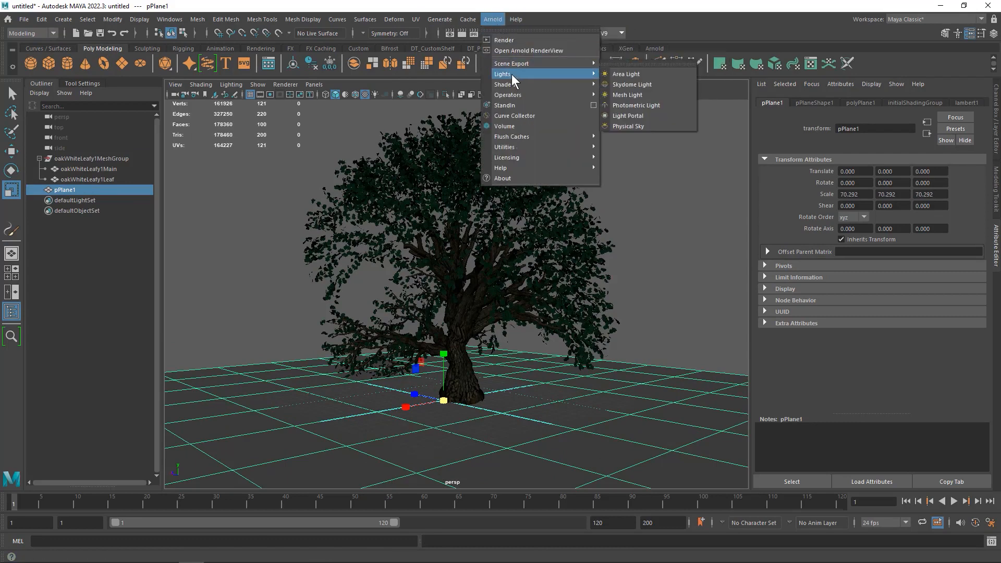
click(646, 85)
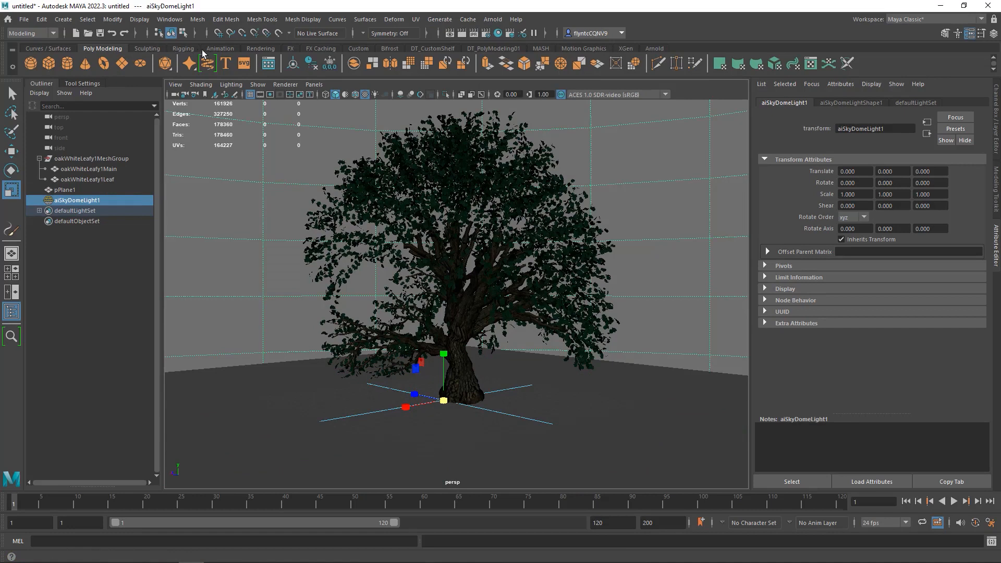
- Add a directional light, raise it to about Y 20.39 and rotate it to about -34, 72.5, 47.4
click(259, 48)
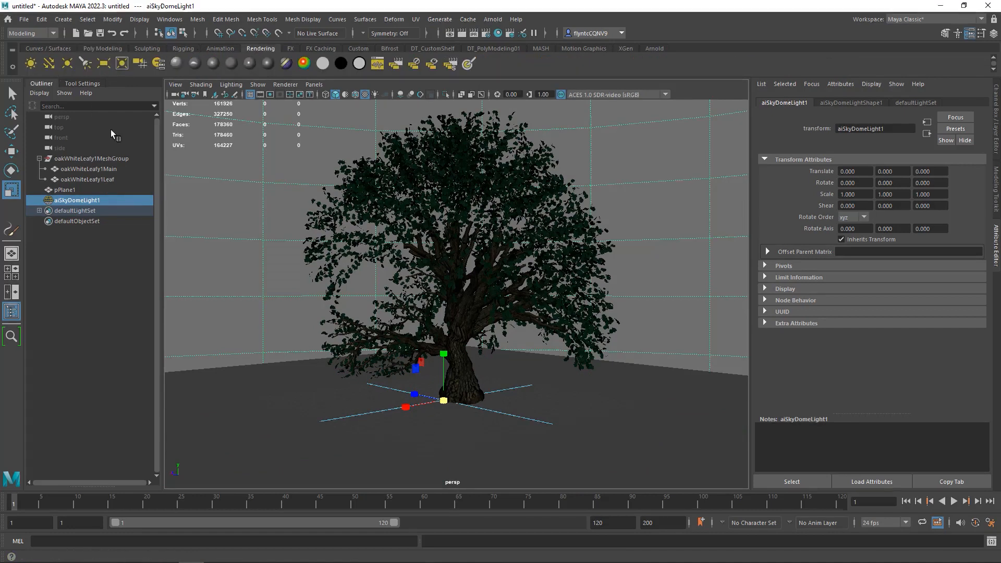
click(48, 63)
key(w)
drag(443, 365, 406, 156)
click(11, 171)
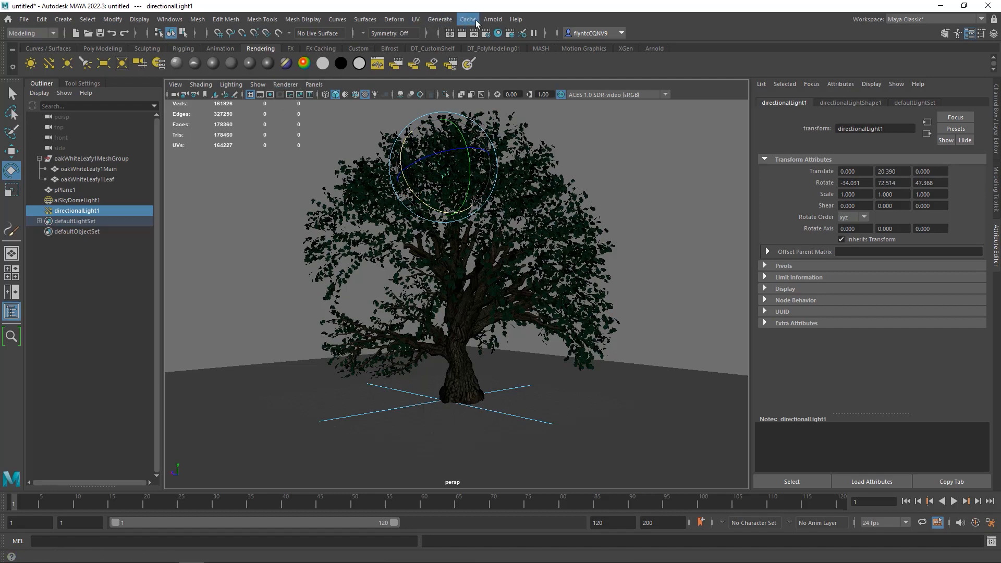
- Render the oak from the persp camera in Arnold RenderView, examine the leaves and ground shadow, and close the window
click(493, 19)
click(513, 39)
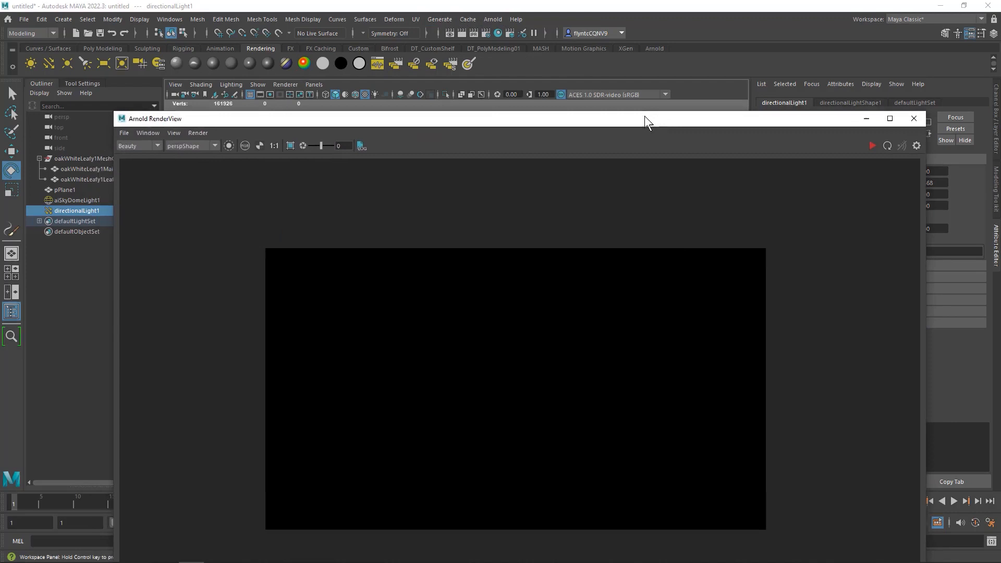
drag(646, 120, 620, 69)
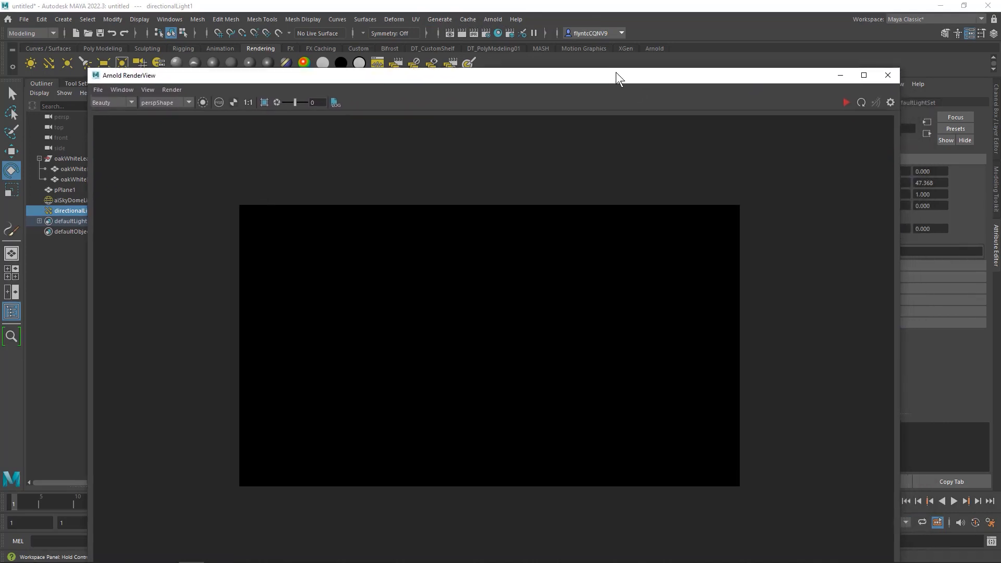
click(846, 94)
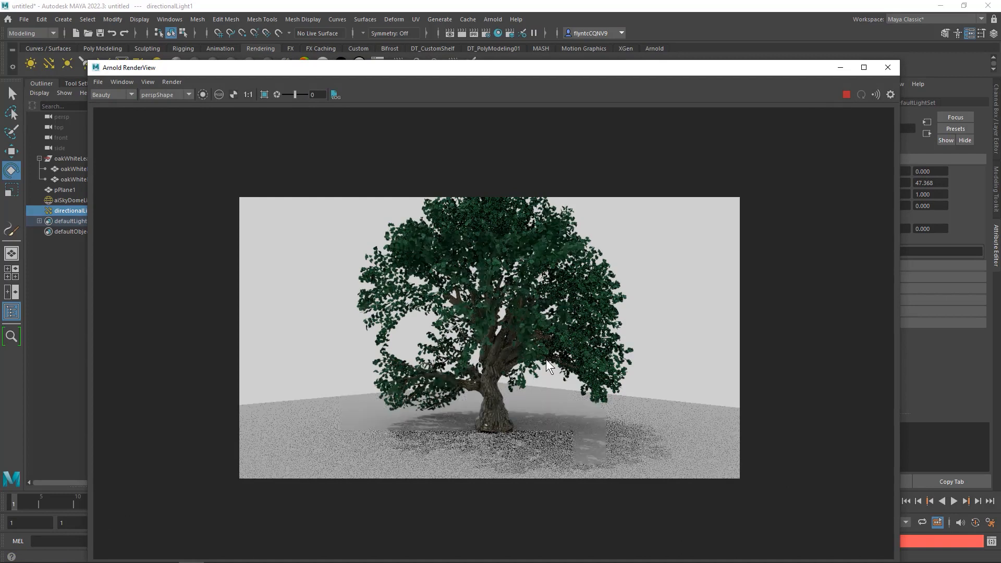
click(888, 67)
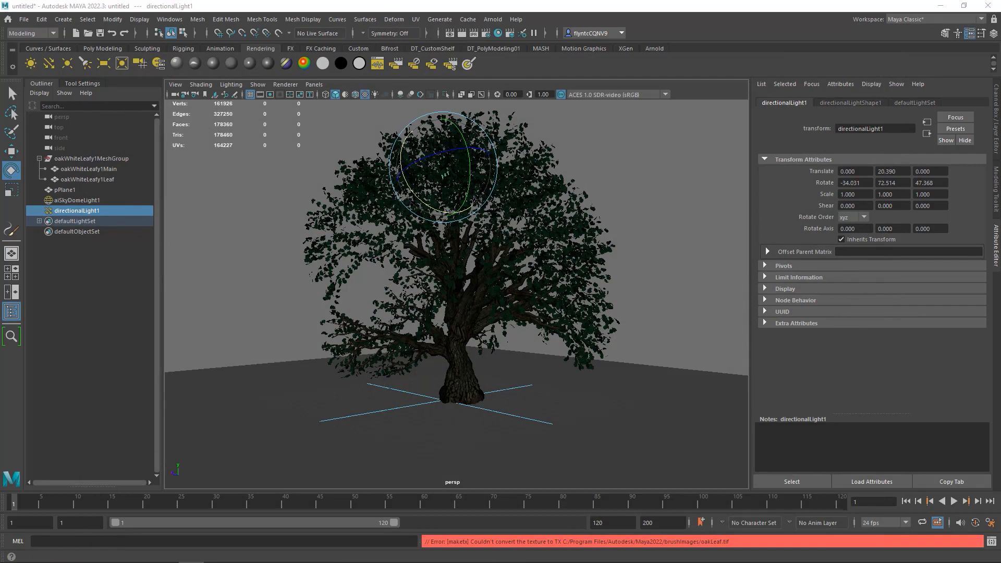
- Set the render output format to jpeg and the image size preset to HD_720, closing the render settings
drag(537, 83, 447, 96)
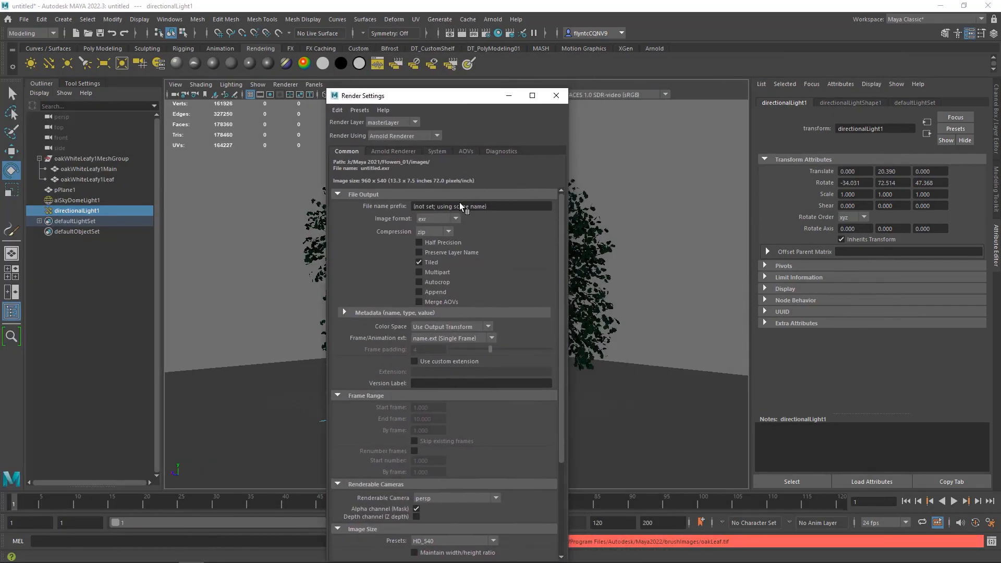
click(454, 218)
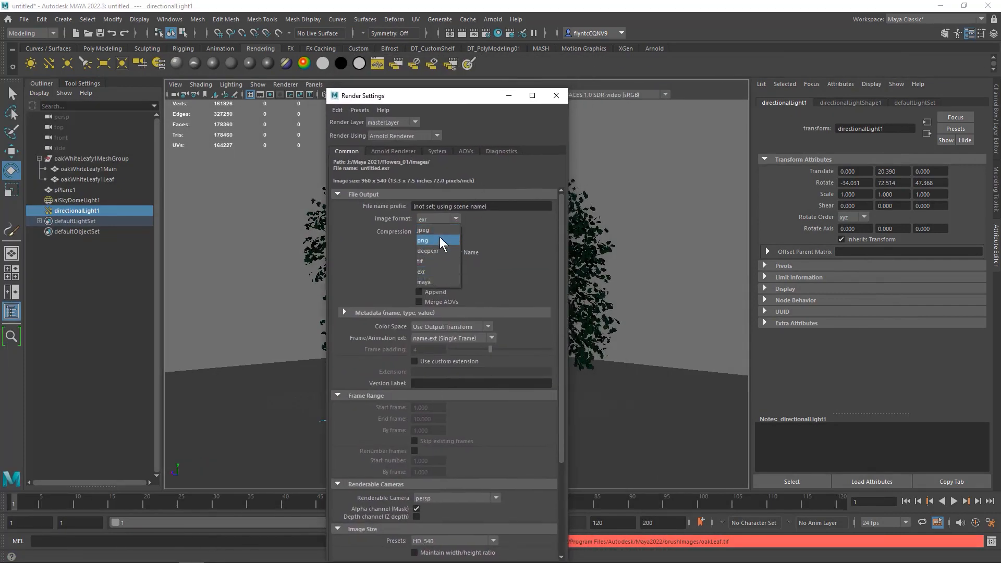
click(442, 228)
scroll(559, 252, down, 3)
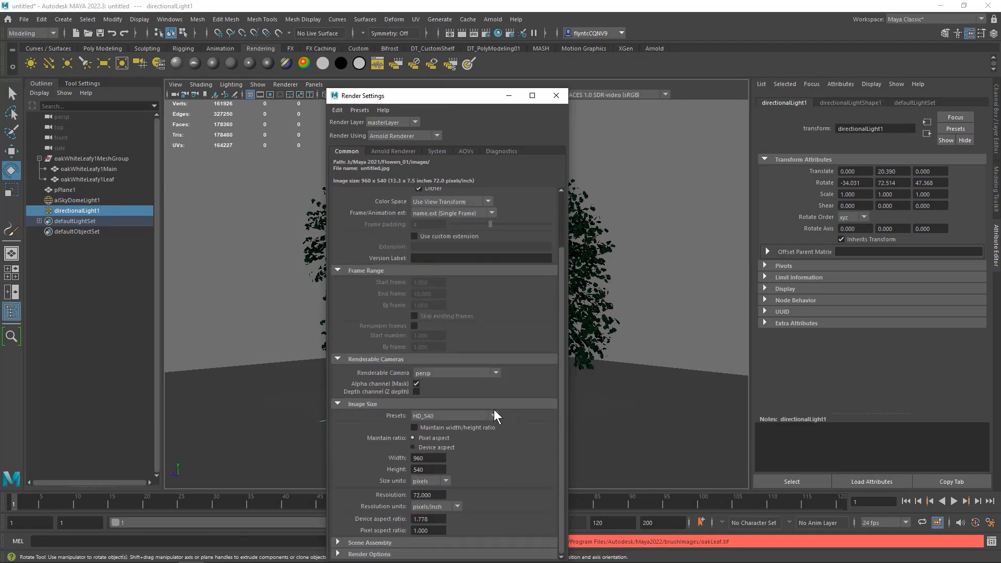
click(493, 413)
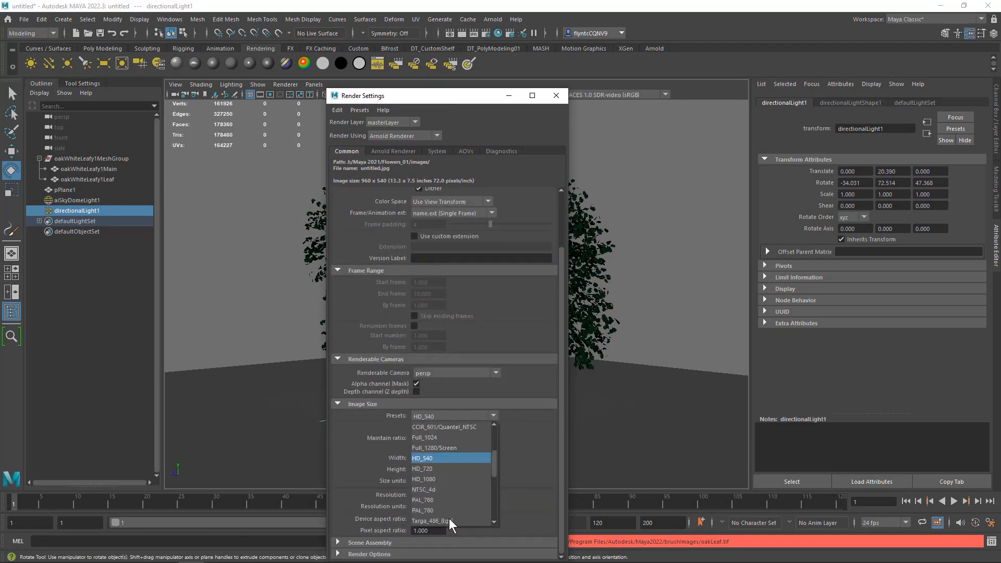
click(436, 436)
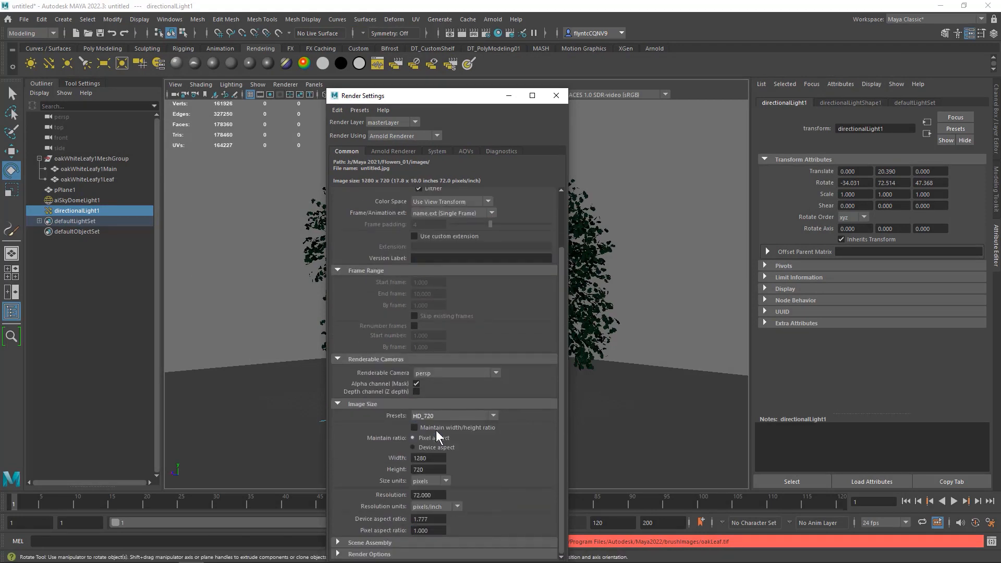
click(555, 96)
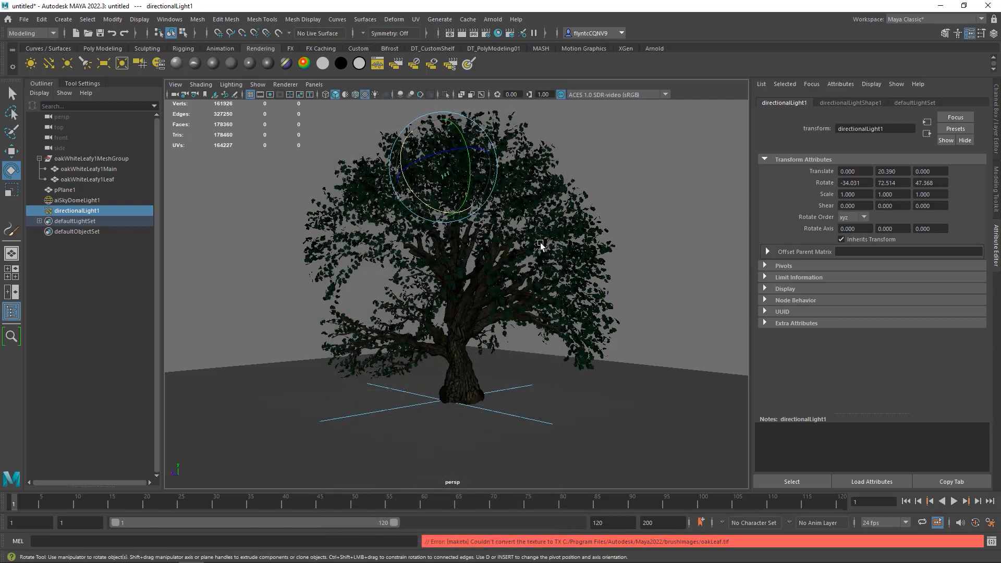
- Set the specular roughness of the oak trunk's Trunk_01 material to about 0.88 and select the ground plane
click(540, 253)
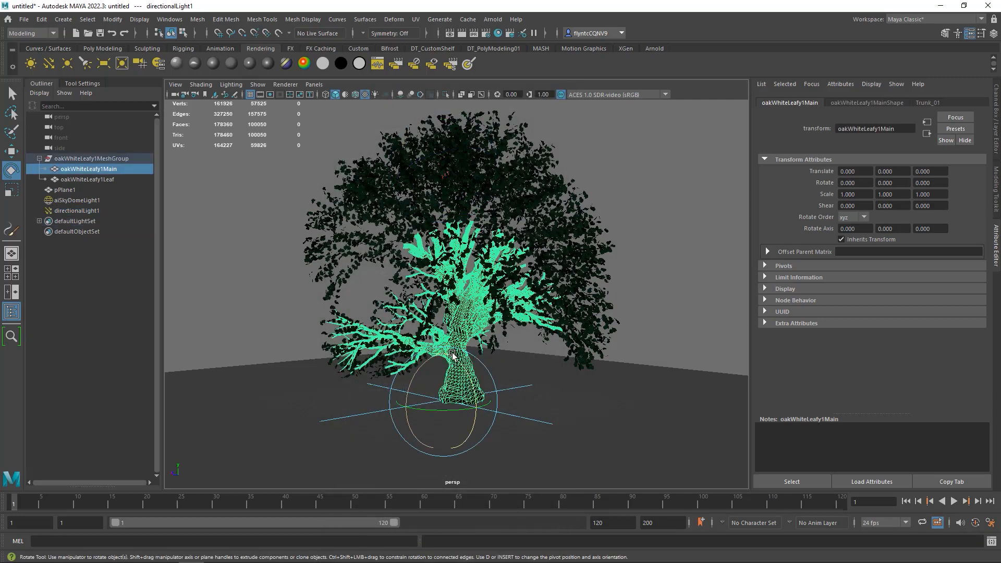
click(928, 103)
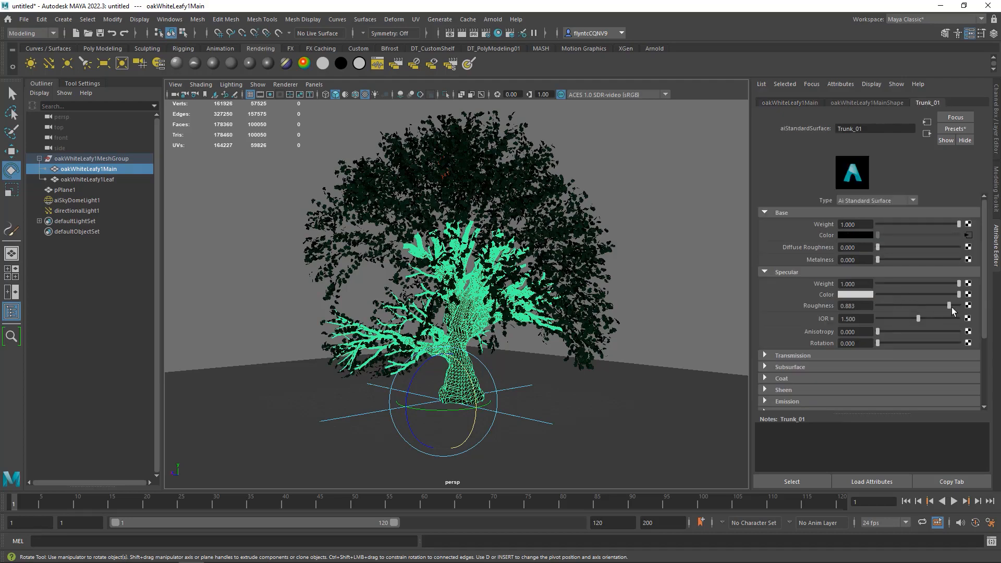
click(550, 368)
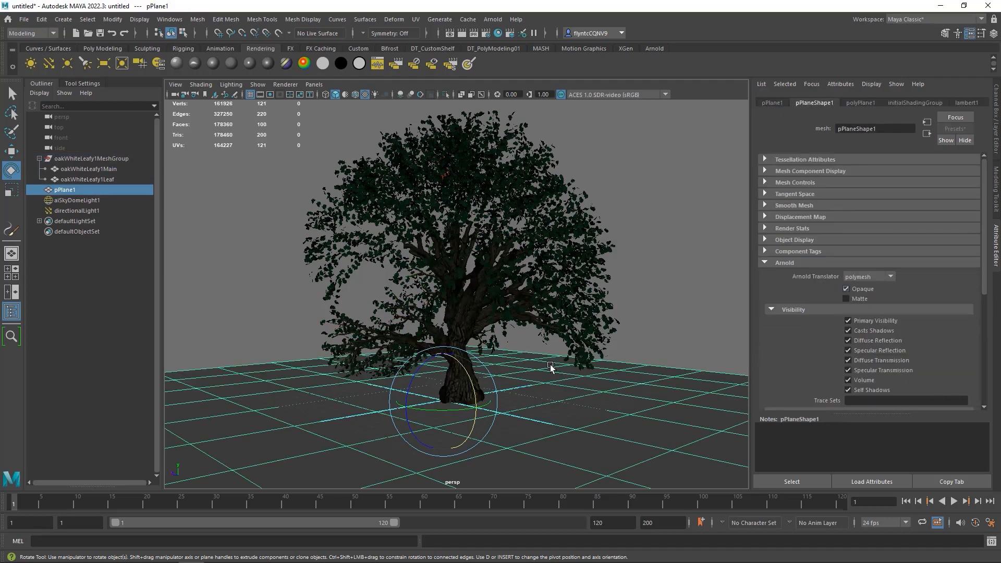
- Save the scene as Tree_01 in Maya Binary format in the Landscape_01 project's scenes folder
click(24, 20)
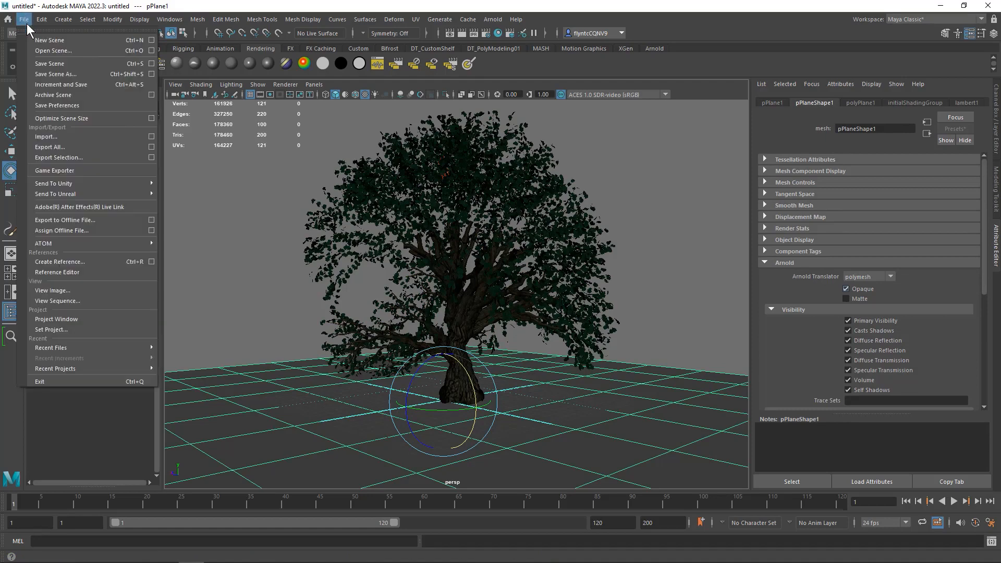
click(64, 71)
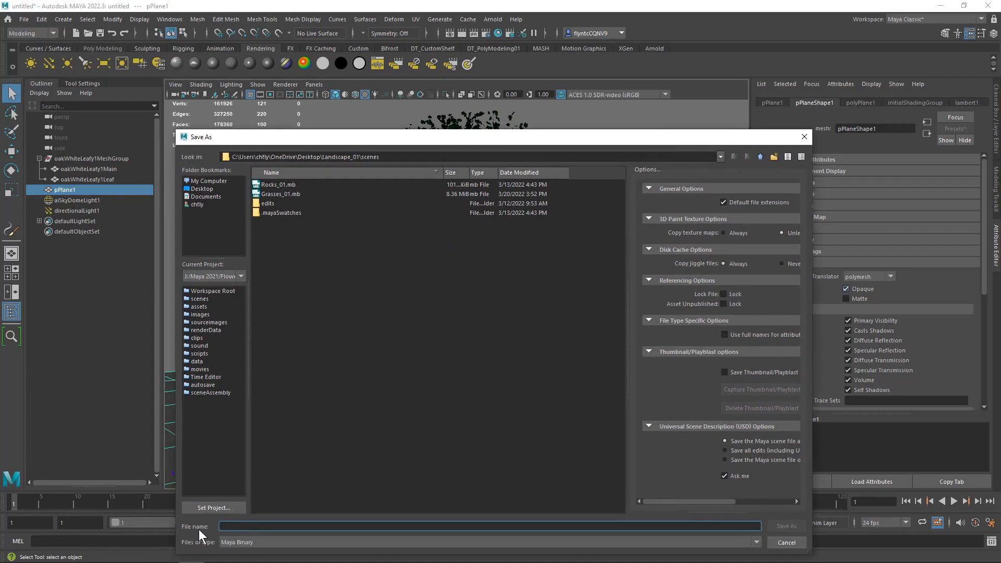
text(Tree_01)
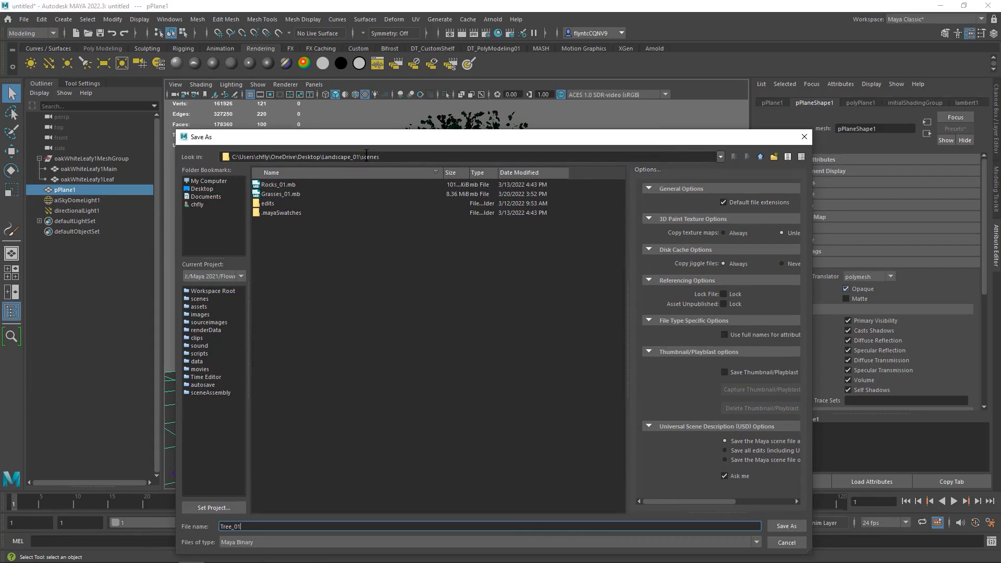
click(791, 524)
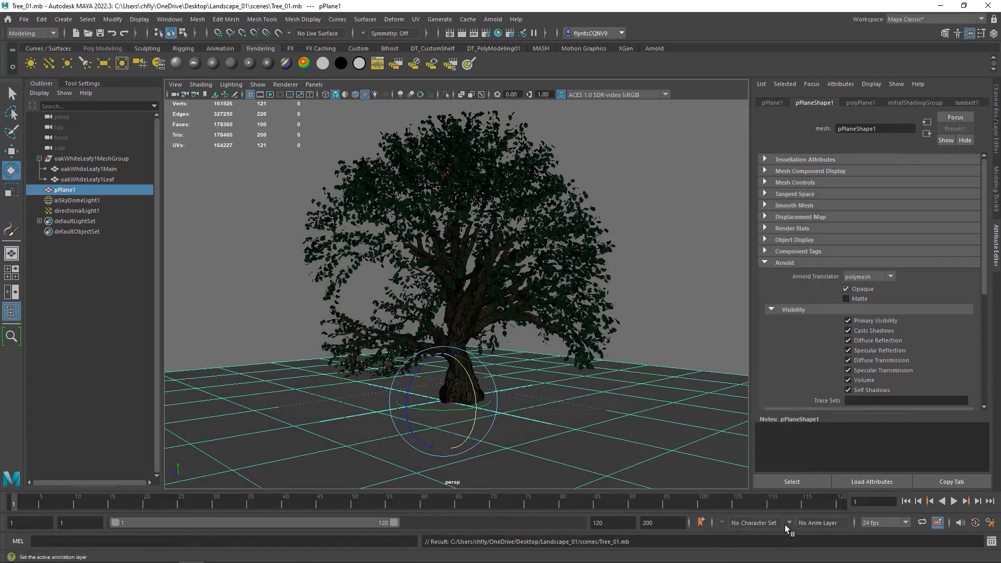